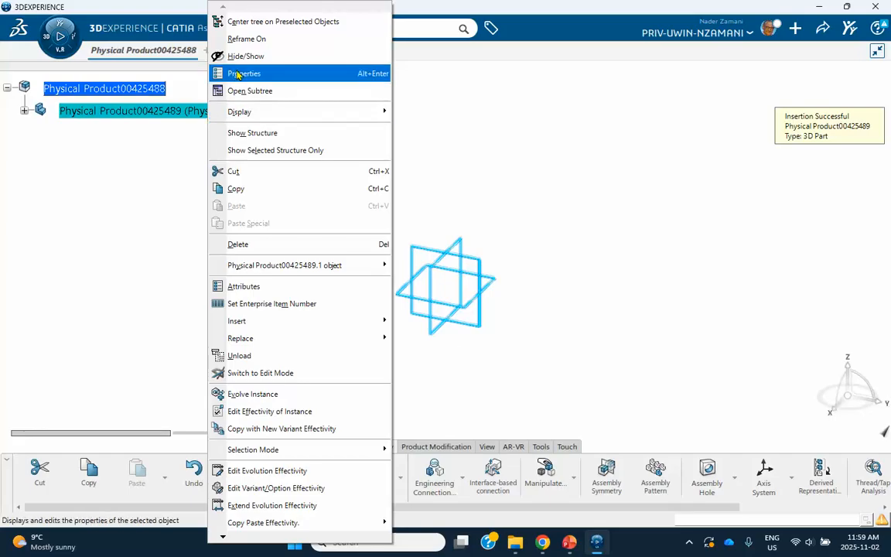
pyautogui.click(240, 55)
pyautogui.rightClick(219, 110)
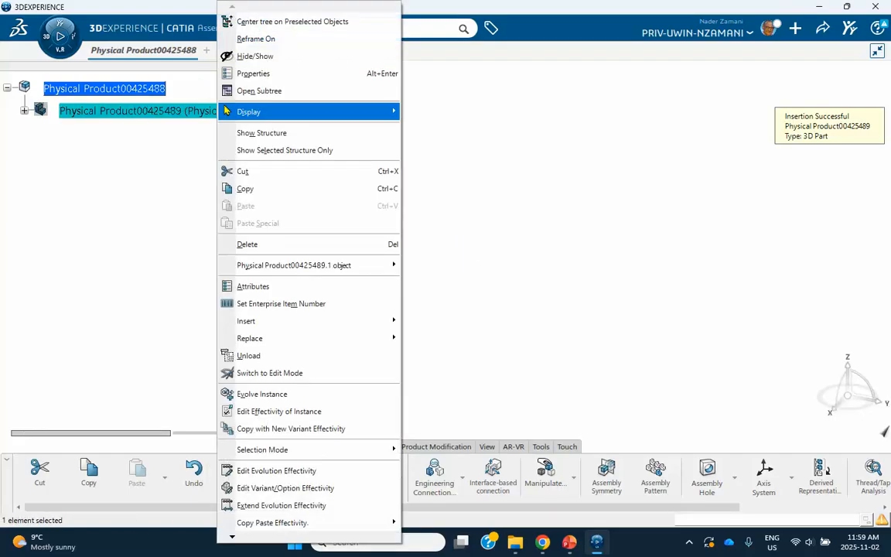
pyautogui.click(250, 62)
# Open the inserted part's properties and set its reference title to "outer cylinder".
pyautogui.rightClick(223, 110)
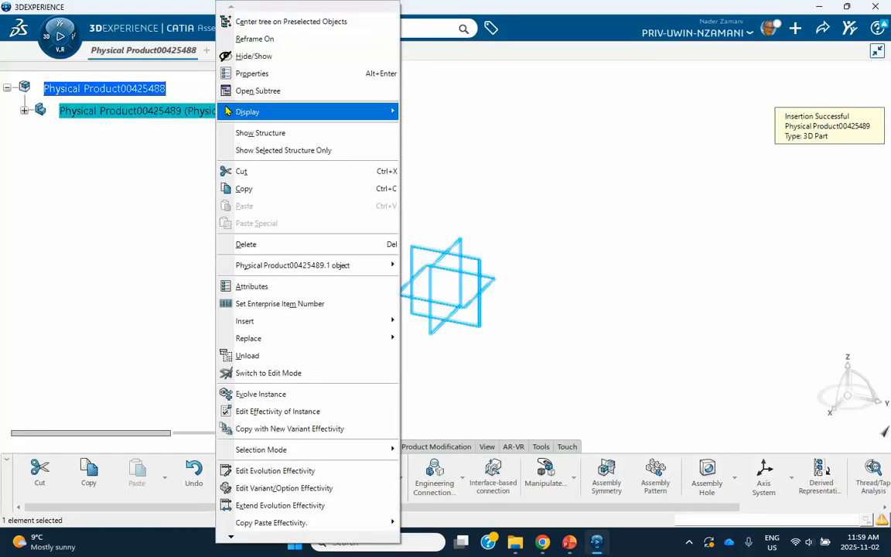
pyautogui.click(248, 74)
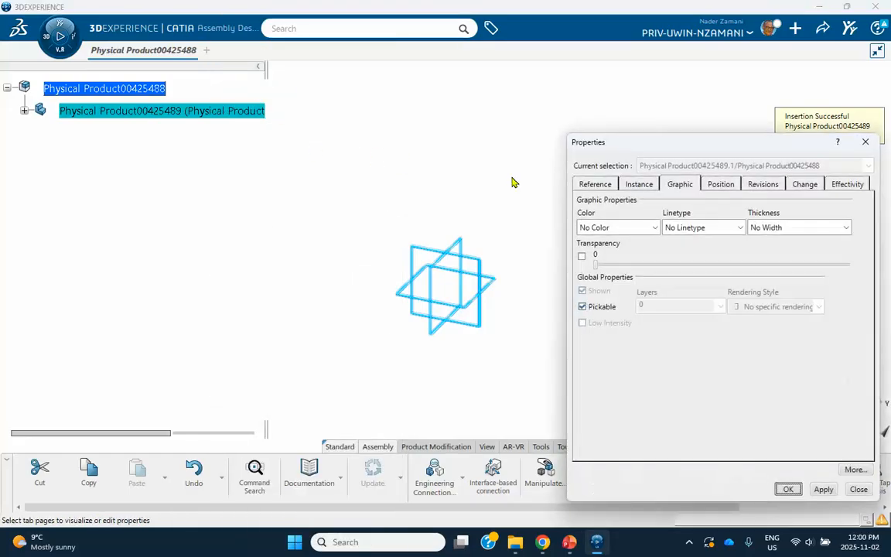
pyautogui.click(606, 185)
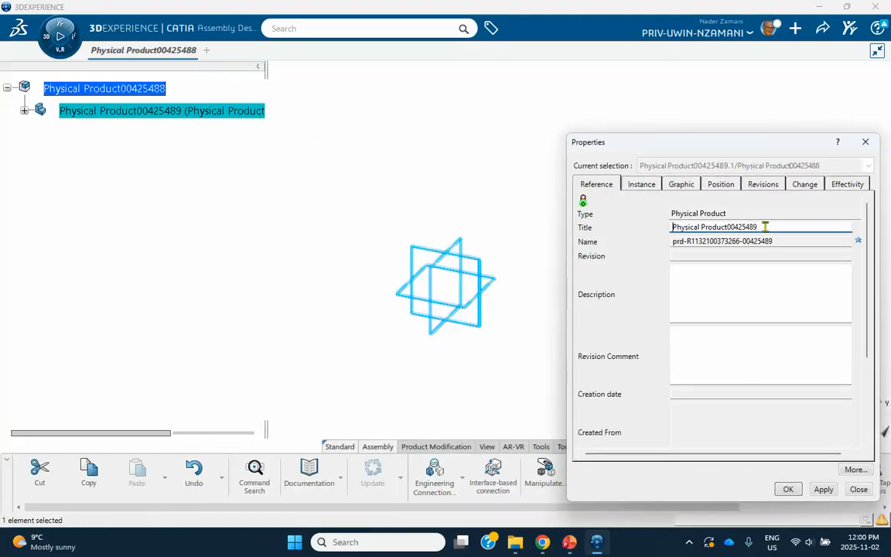
pyautogui.moveTo(766, 226); pyautogui.dragTo(648, 231)
pyautogui.write('outer cylinder')
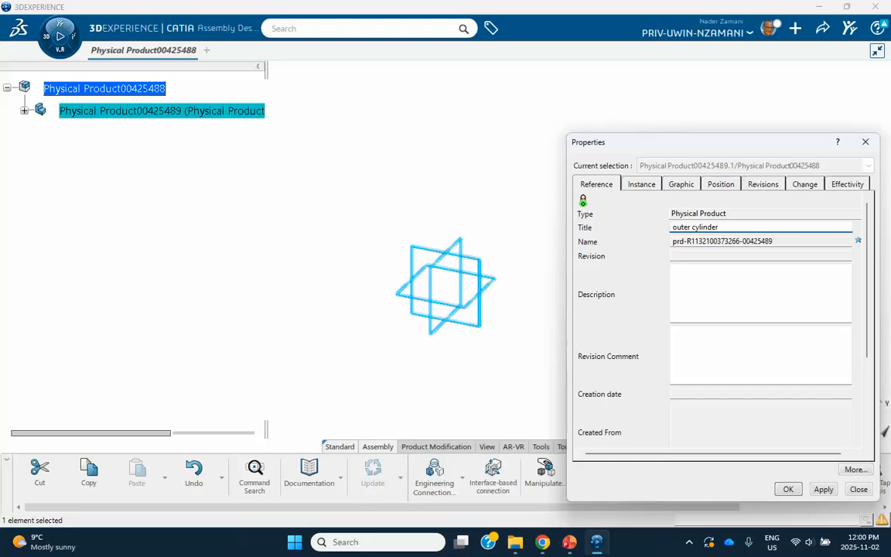
# Copy the reference title and paste it as the instance title, replacing the default with "outer cylinder".
pyautogui.tripleClick(697, 227)
pyautogui.rightClick(697, 227)
pyautogui.click(590, 268)
pyautogui.click(647, 187)
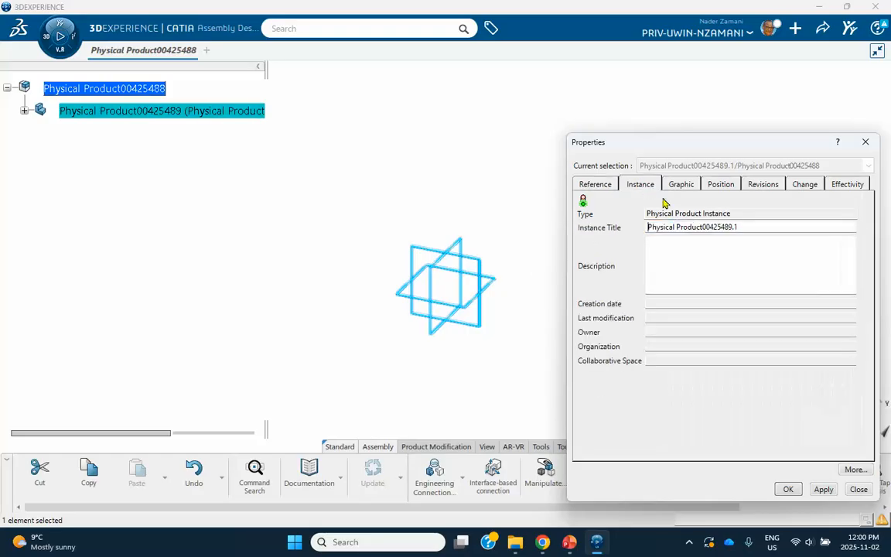
pyautogui.moveTo(749, 226); pyautogui.dragTo(648, 227)
pyautogui.rightClick(691, 226)
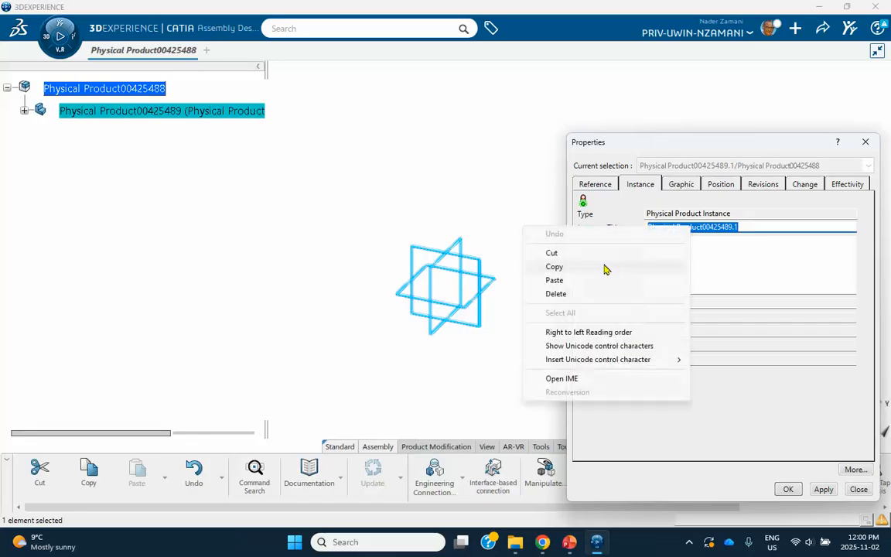
pyautogui.click(565, 280)
# Set the part's graphic color to yellow and accept the property changes.
pyautogui.click(682, 186)
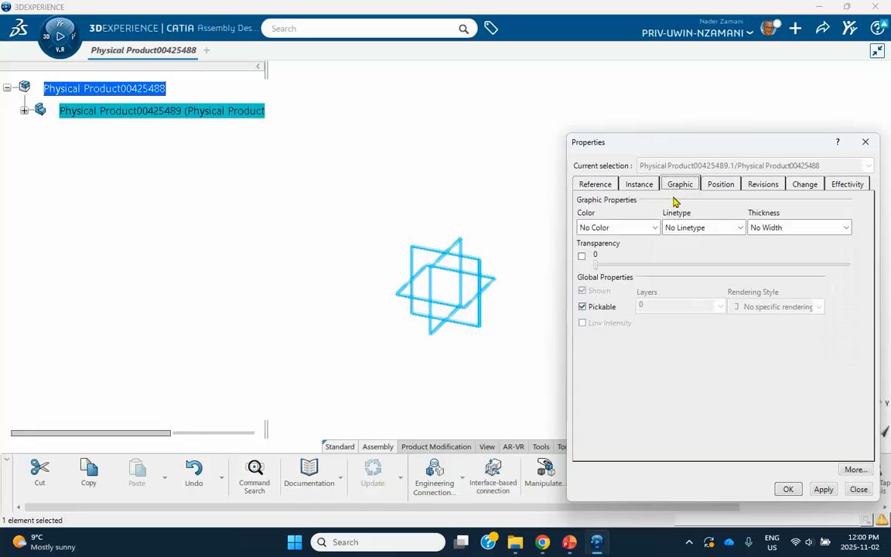
pyautogui.click(655, 227)
pyautogui.click(610, 273)
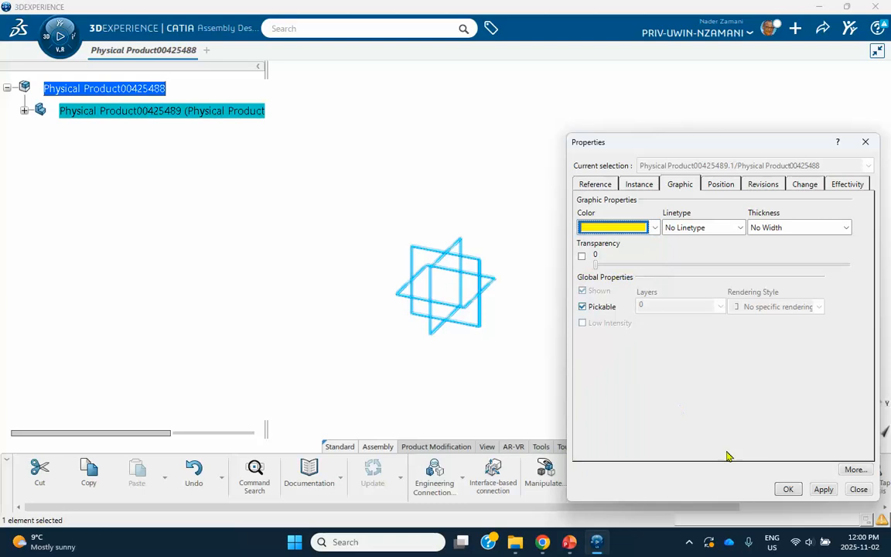
pyautogui.click(786, 488)
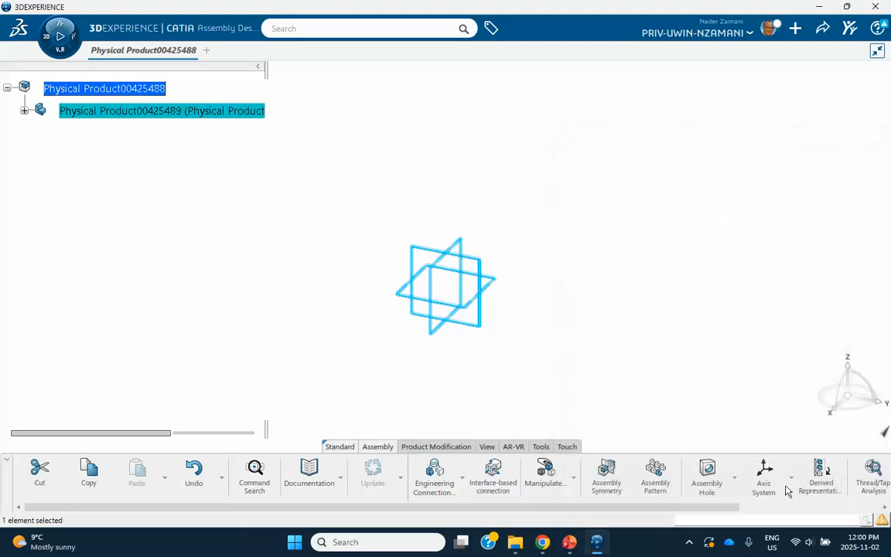
# Activate the outer cylinder's 3D shape for part design and start a sketch on its yz plane.
pyautogui.click(24, 110)
pyautogui.doubleClick(117, 134)
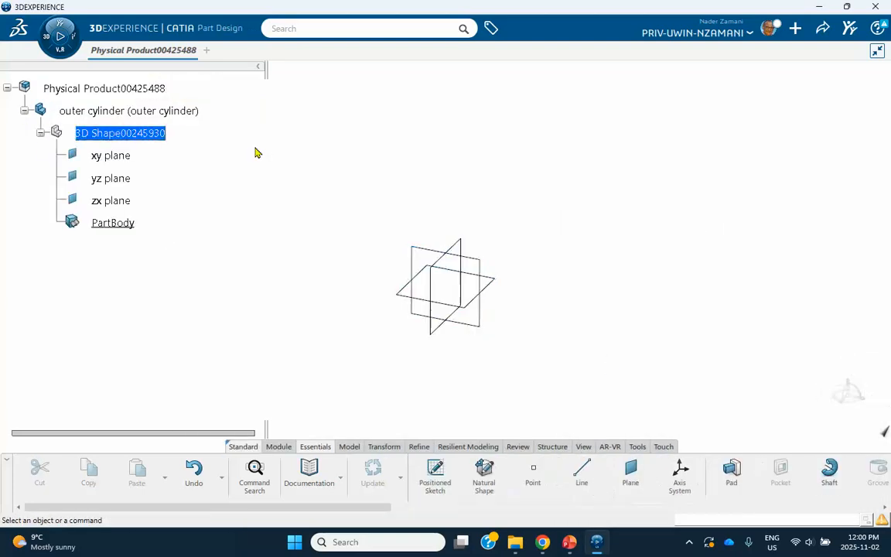
pyautogui.click(462, 258)
pyautogui.click(543, 216)
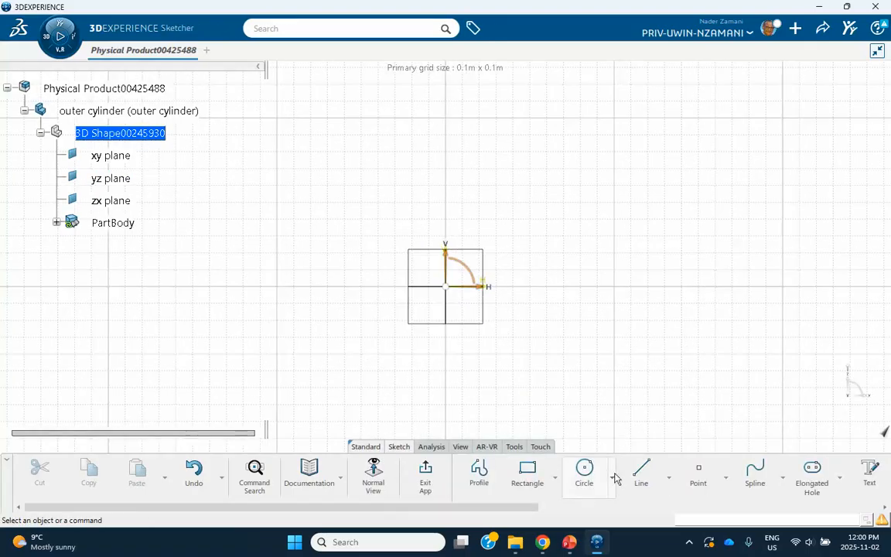
# Sketch a lower semicircular arc centred on the origin with a radius of about 0.119 m, ending on the horizontal axis.
pyautogui.click(615, 477)
pyautogui.click(602, 424)
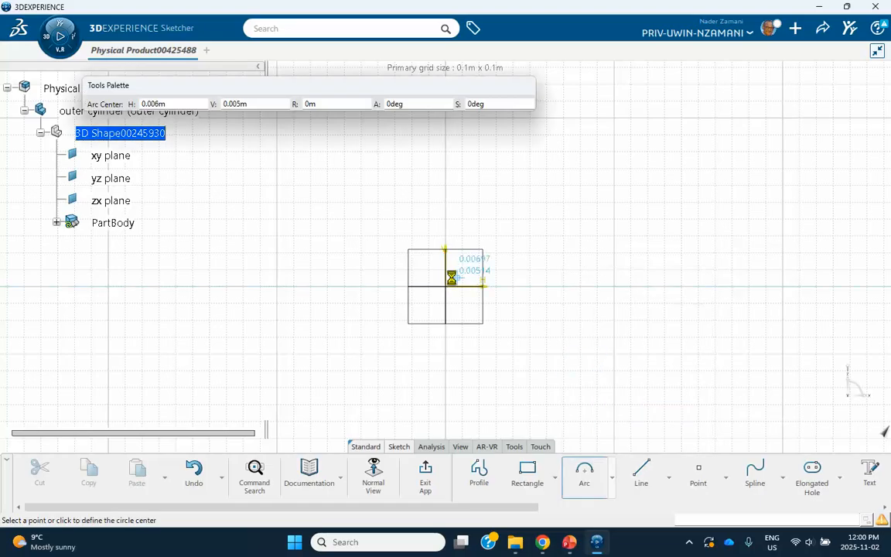
pyautogui.click(454, 290)
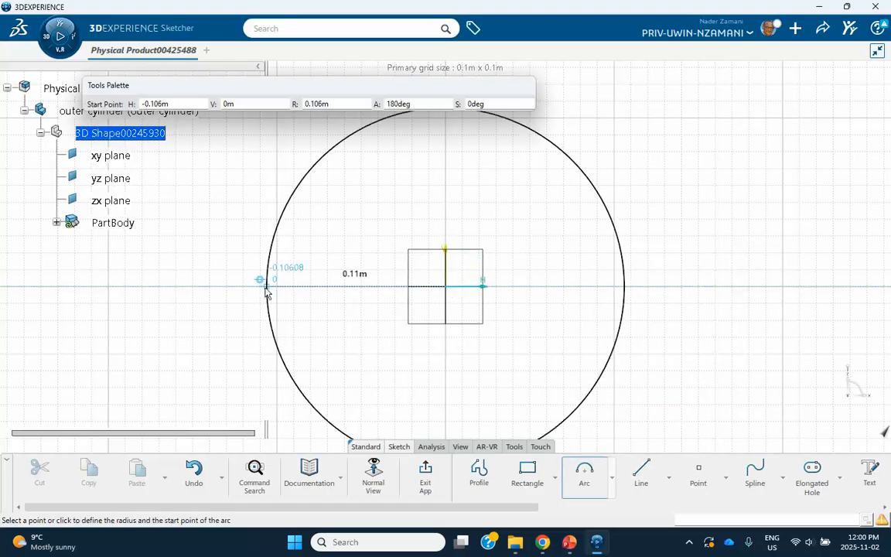
pyautogui.click(246, 290)
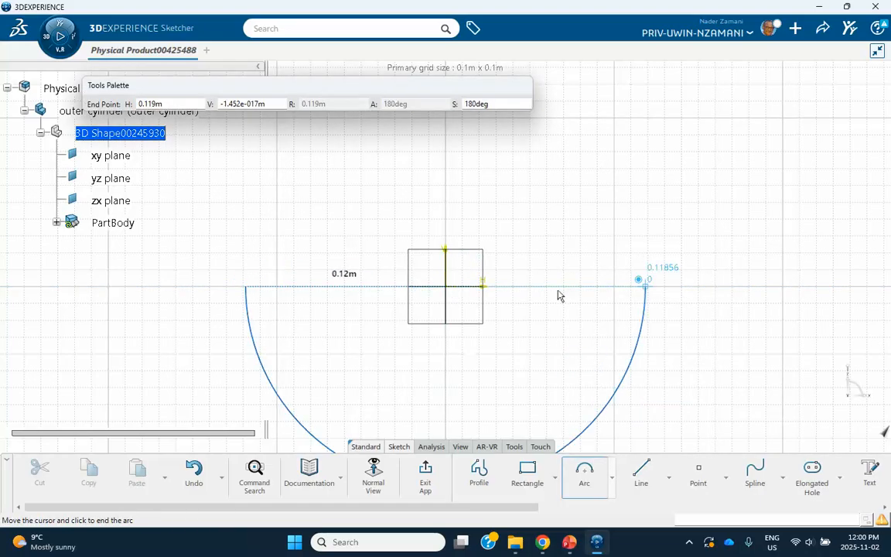
pyautogui.click(646, 293)
# Dimension the semicircular arc's radius and set it to 1 m.
pyautogui.moveTo(581, 314); pyautogui.dragTo(540, 201, button='middle')
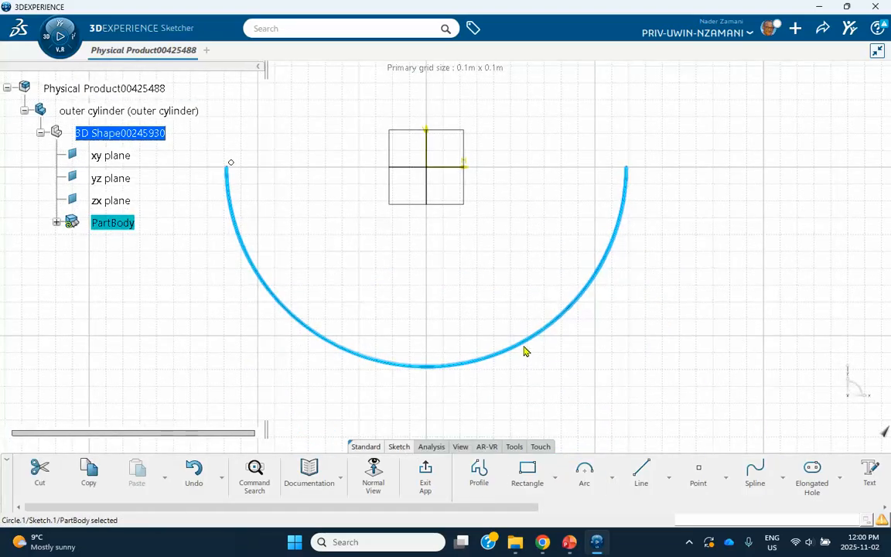
pyautogui.click(659, 294)
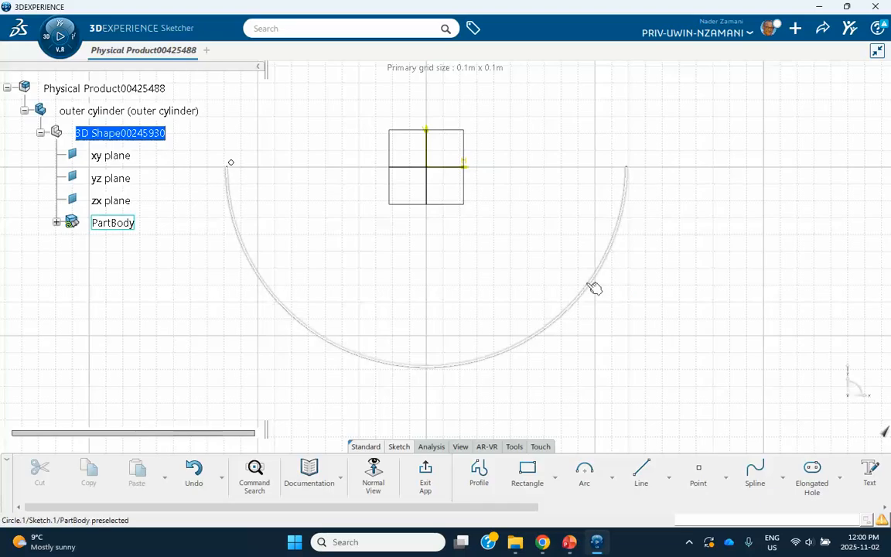
pyautogui.click(591, 289)
pyautogui.click(718, 242)
pyautogui.click(677, 315)
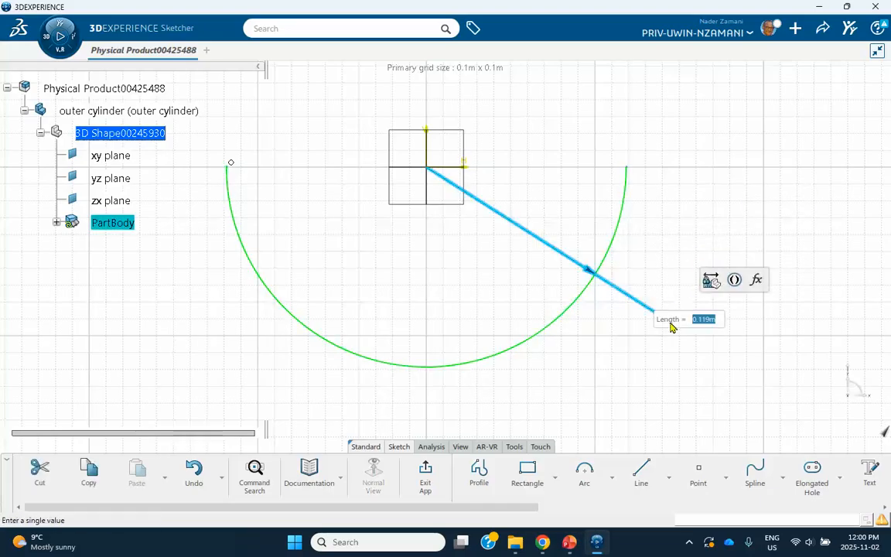
pyautogui.press('Return')
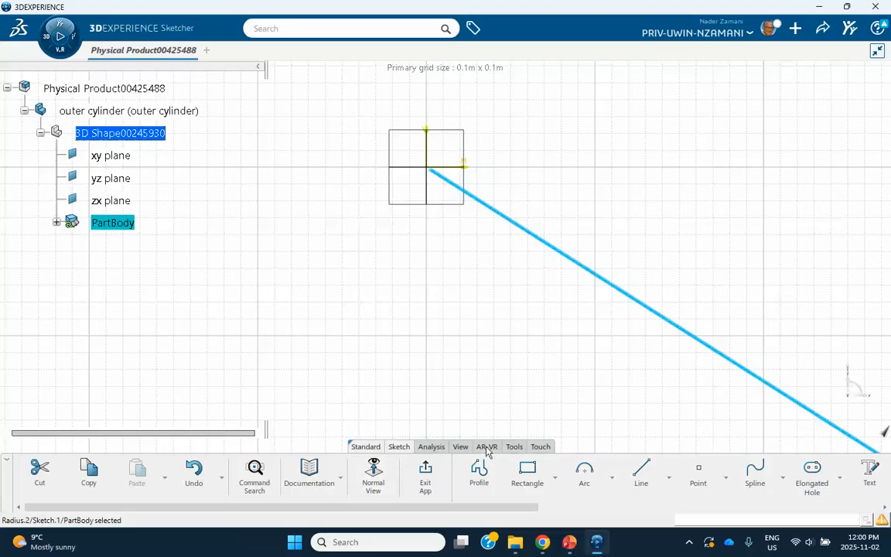
# Sketch a second lower semicircular arc around the first, centred on the origin with a radius of about 1.18 m.
pyautogui.click(460, 446)
pyautogui.click(480, 472)
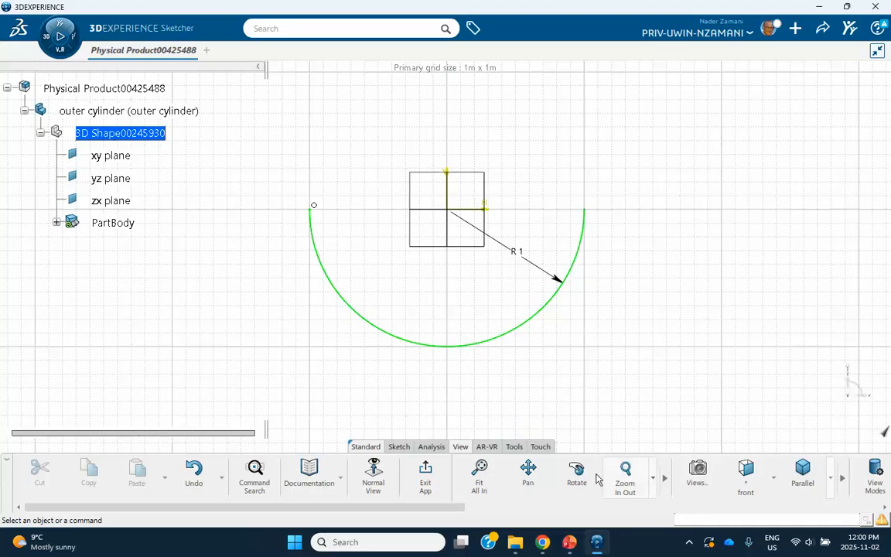
pyautogui.click(399, 447)
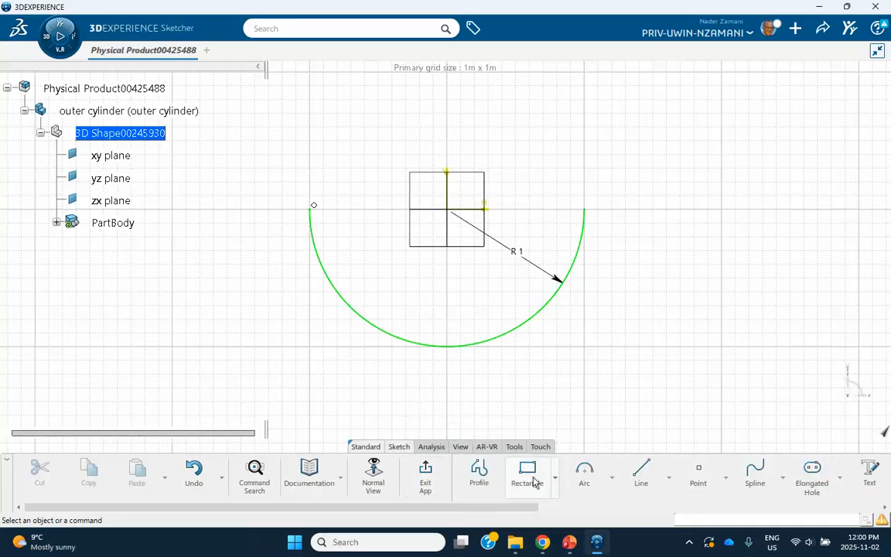
pyautogui.click(587, 473)
pyautogui.click(447, 209)
pyautogui.click(285, 208)
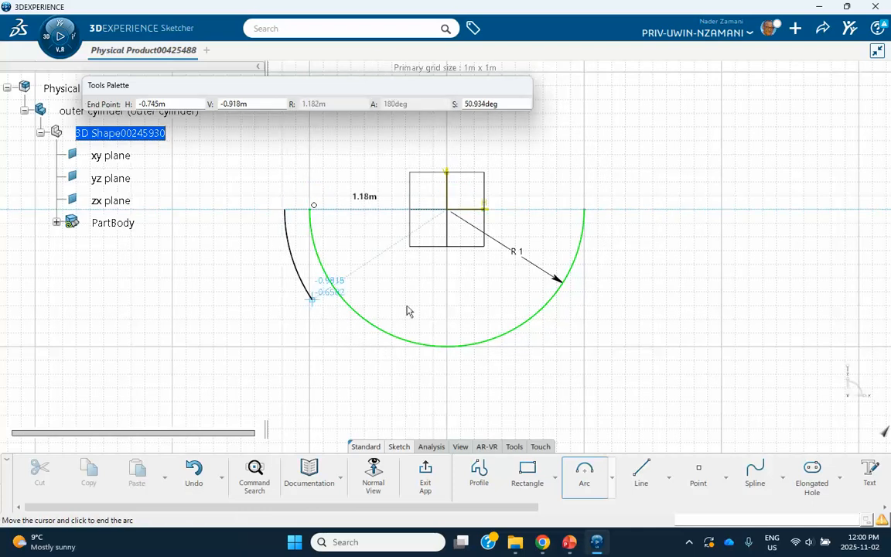
pyautogui.click(609, 210)
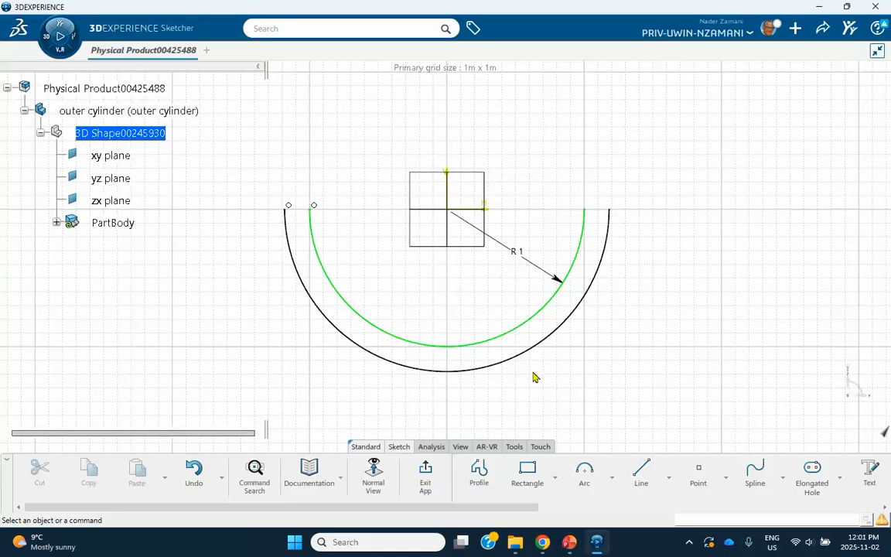
# Close the half-ring profile with horizontal lines joining the arc ends on both sides, and move the outer arc slightly inward.
pyautogui.click(639, 473)
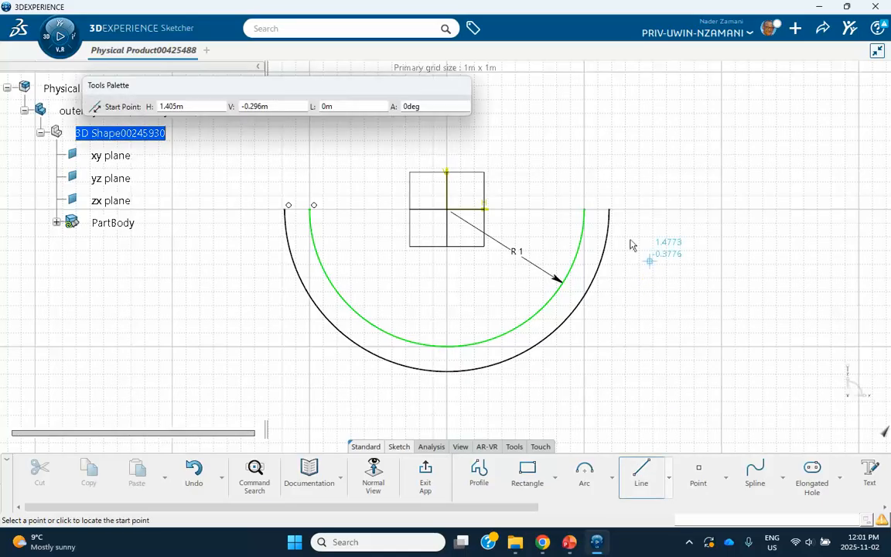
pyautogui.click(586, 209)
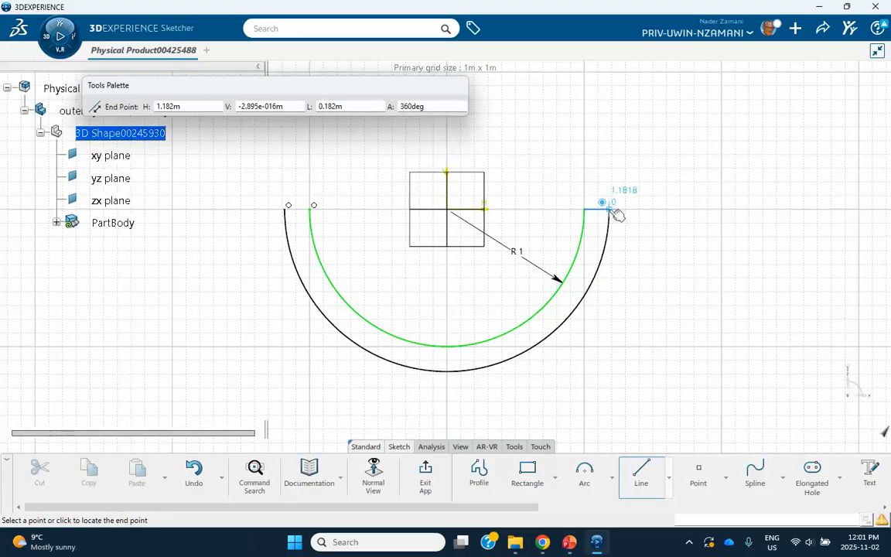
pyautogui.click(610, 210)
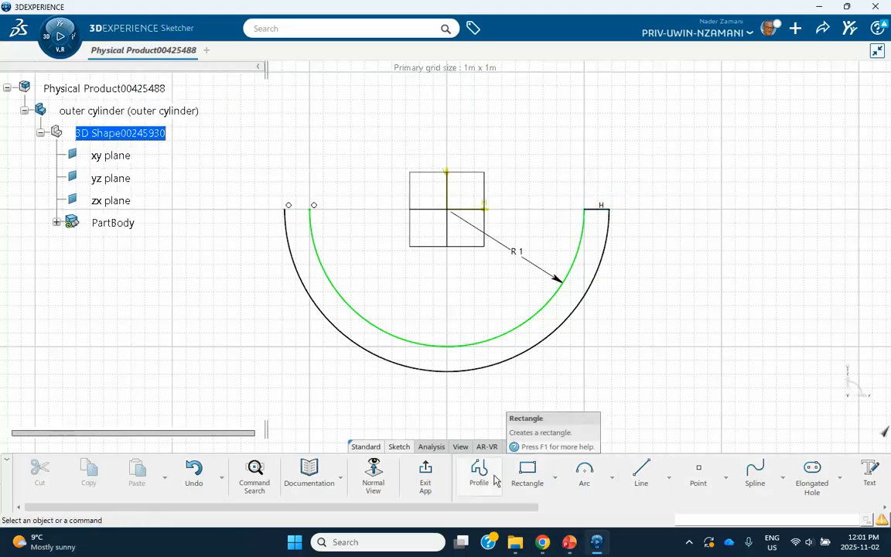
pyautogui.click(641, 475)
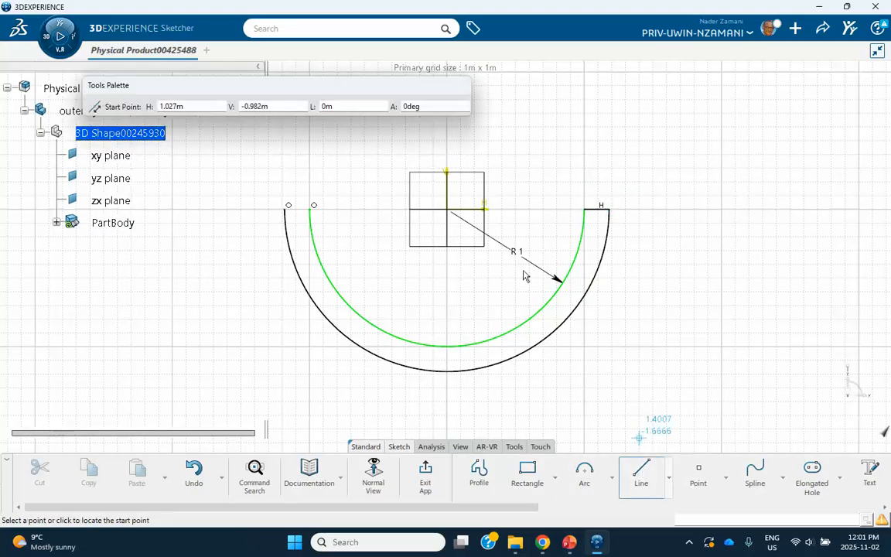
pyautogui.click(288, 207)
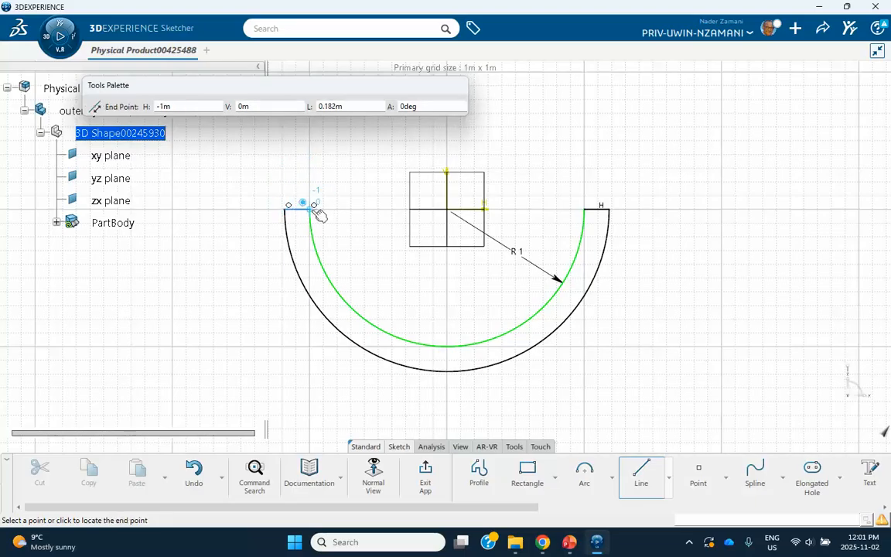
pyautogui.click(311, 207)
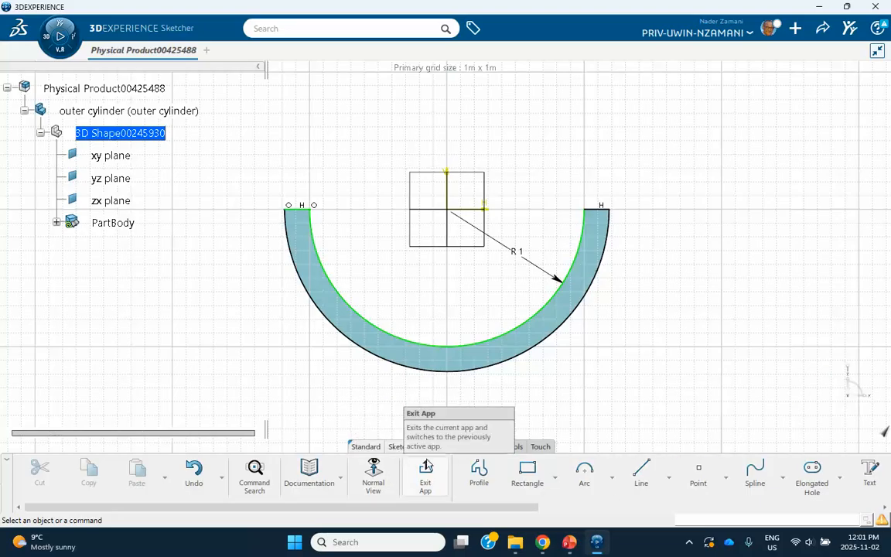
pyautogui.moveTo(610, 208); pyautogui.dragTo(601, 209)
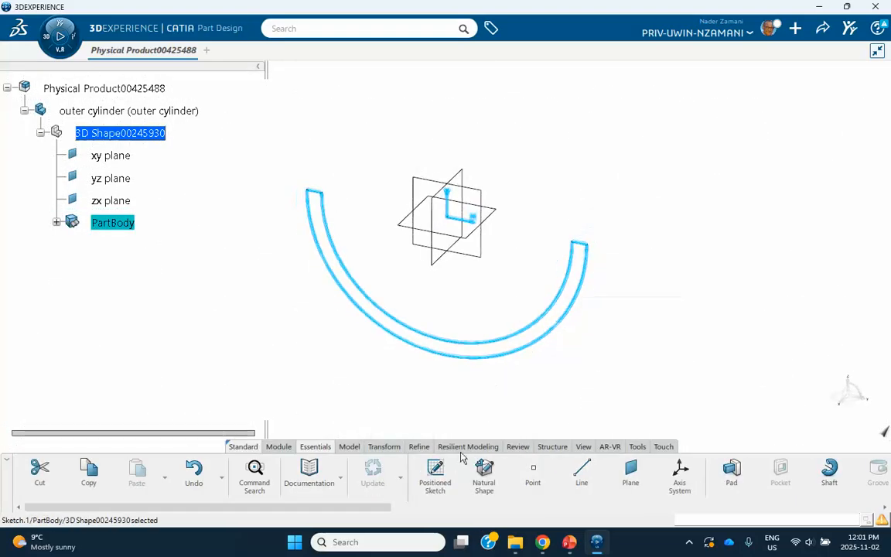
# Extrude the half-ring sketch into a solid with a Pad limited by dimension.
pyautogui.click(732, 469)
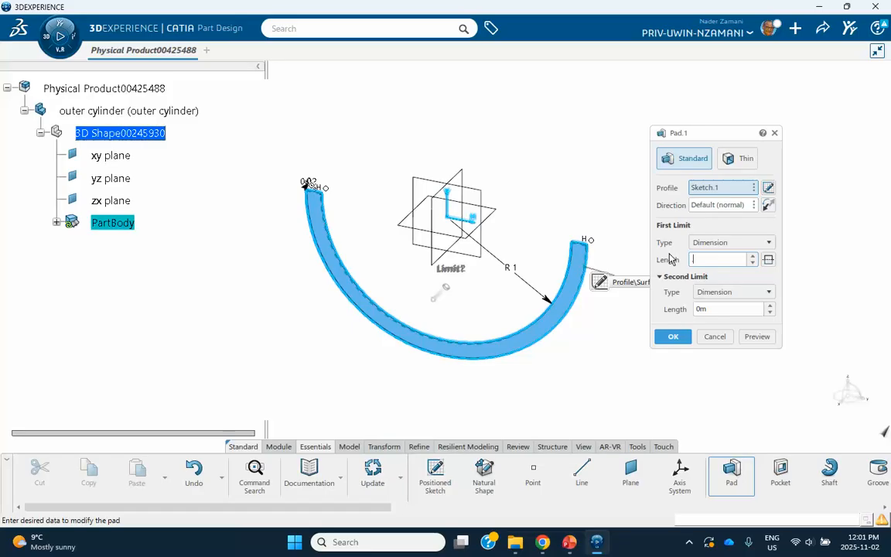
pyautogui.write('20mm')
pyautogui.press('Return')
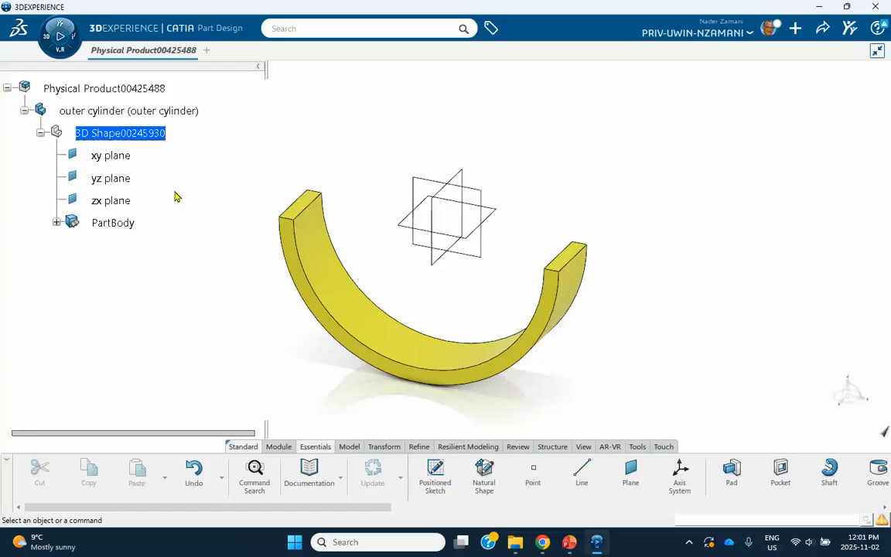
# Activate the top-level product and insert a new 3D Part under it.
pyautogui.doubleClick(79, 88)
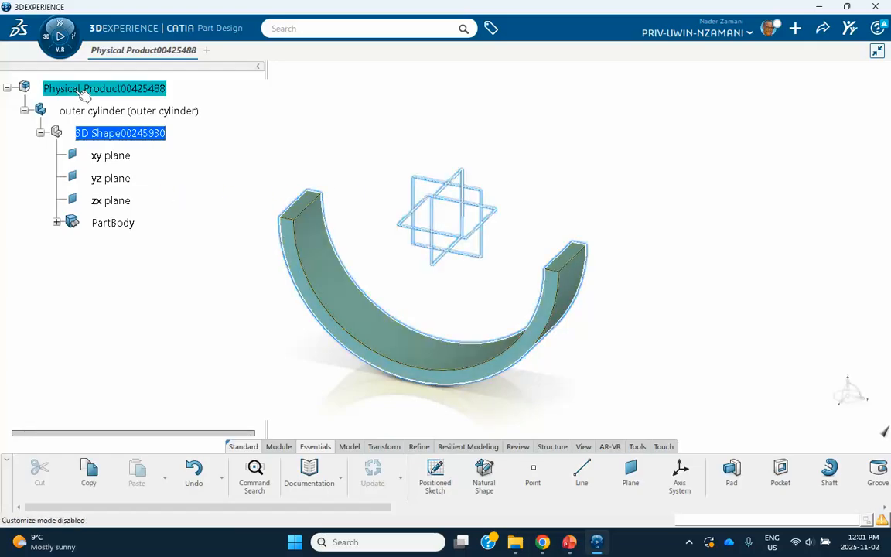
pyautogui.rightClick(128, 86)
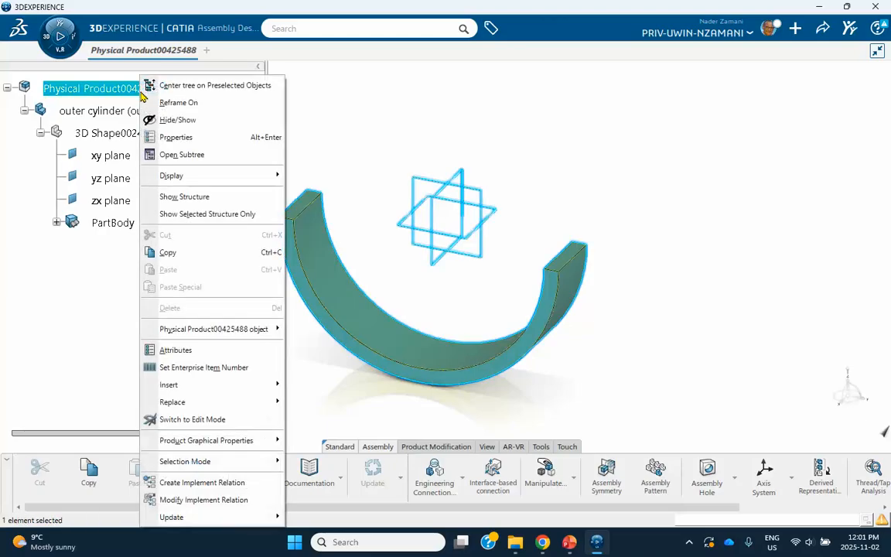
pyautogui.moveTo(180, 384)
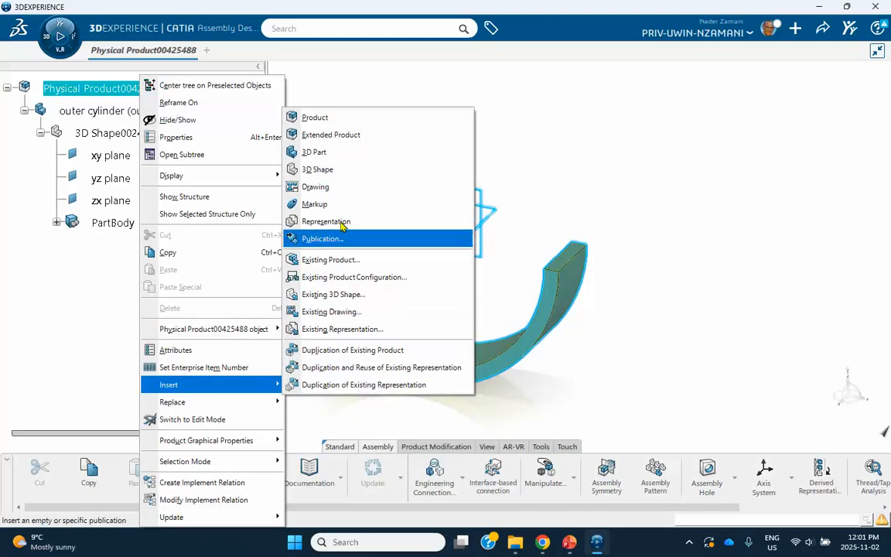
pyautogui.click(332, 154)
pyautogui.click(333, 155)
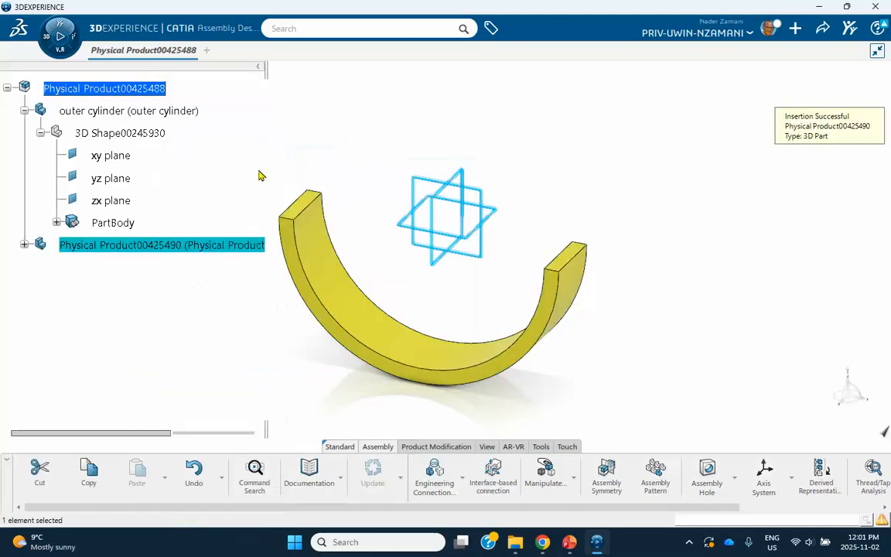
# Set the title of the newly inserted part to "rolling cylinder" in its properties.
pyautogui.rightClick(175, 245)
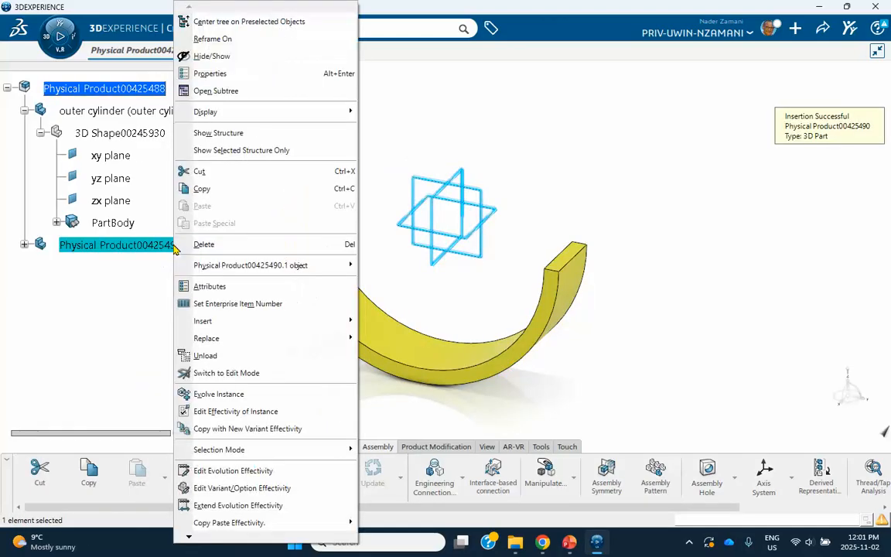
pyautogui.click(216, 75)
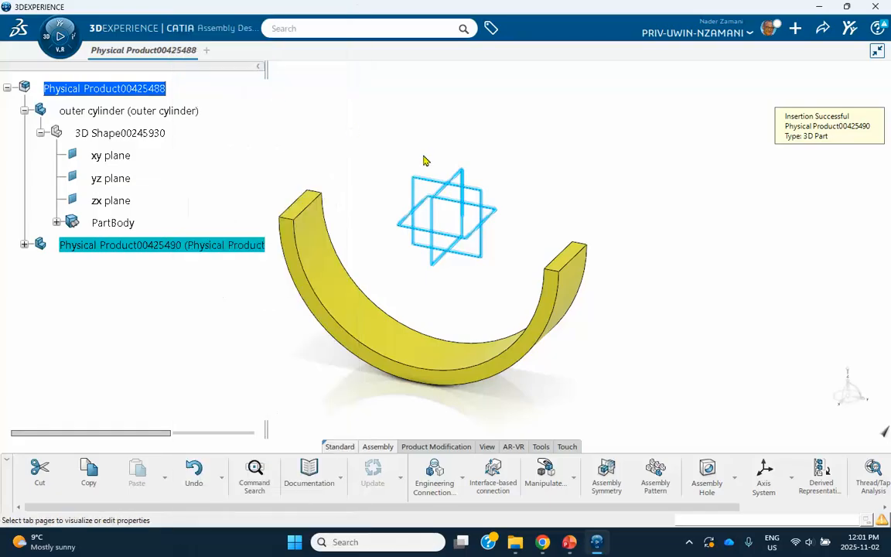
pyautogui.click(617, 187)
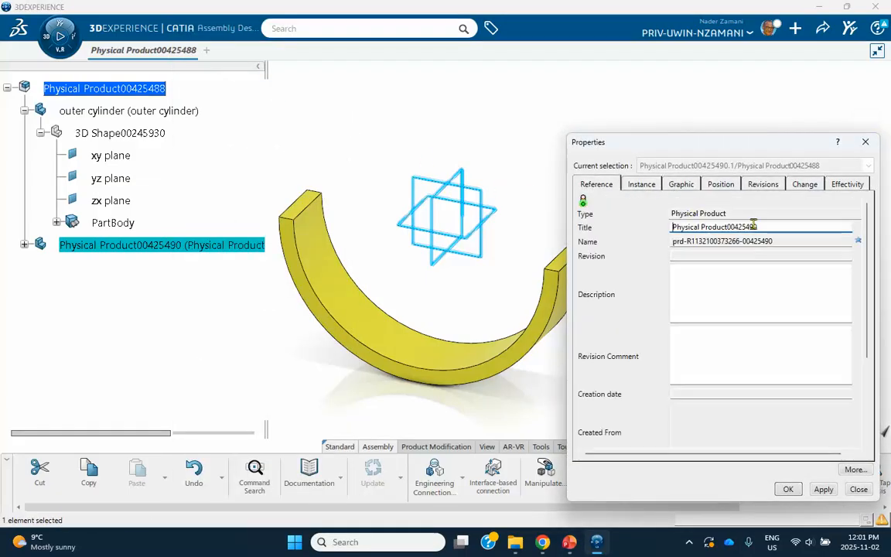
pyautogui.moveTo(764, 226); pyautogui.dragTo(576, 225)
pyautogui.write('rolling cylinder')
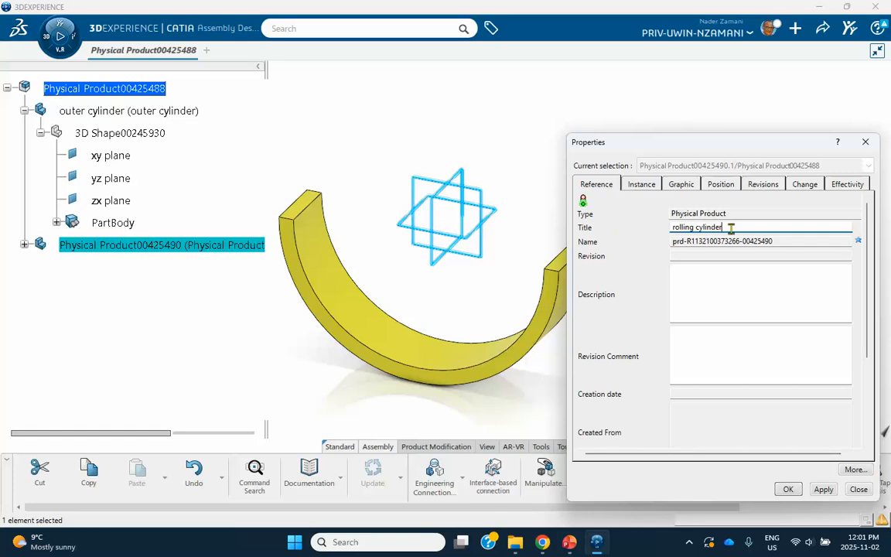
# Copy the title "rolling cylinder" into the part's instance title.
pyautogui.rightClick(691, 227)
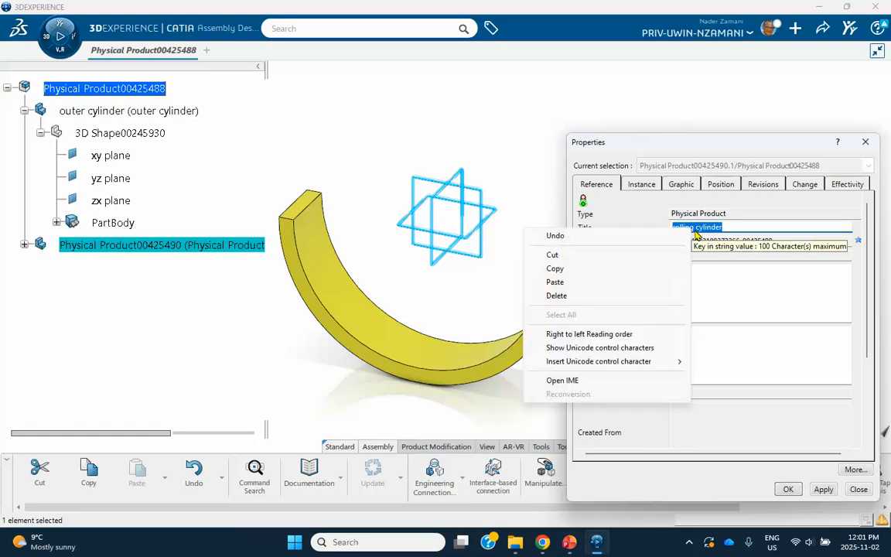
pyautogui.click(568, 268)
pyautogui.click(644, 186)
pyautogui.moveTo(742, 227); pyautogui.dragTo(646, 227)
pyautogui.rightClick(679, 227)
pyautogui.click(571, 280)
# Set the rolling cylinder's graphic colour to orange and apply the properties.
pyautogui.click(680, 186)
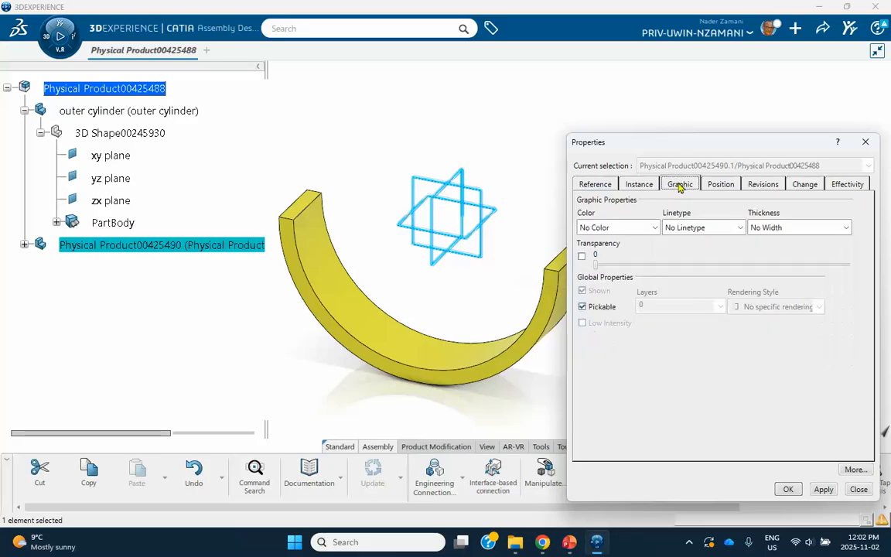
pyautogui.click(650, 229)
pyautogui.click(606, 280)
pyautogui.click(789, 490)
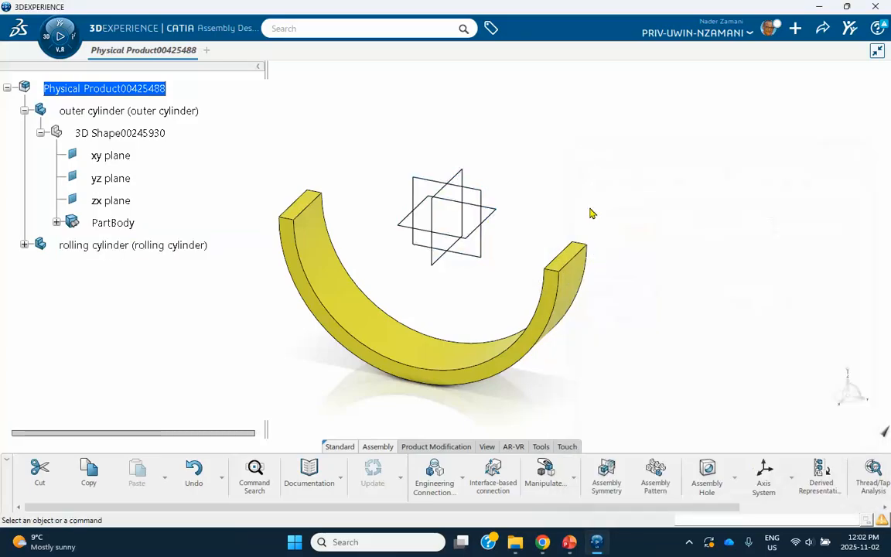
# Activate the rolling cylinder's 3D shape and open a sketch on the front face of the yellow half-ring.
pyautogui.click(24, 244)
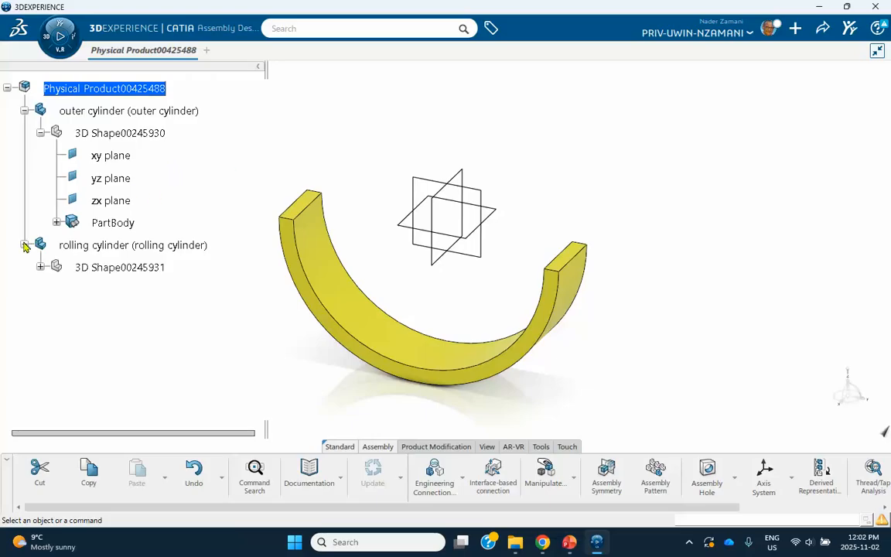
pyautogui.doubleClick(107, 267)
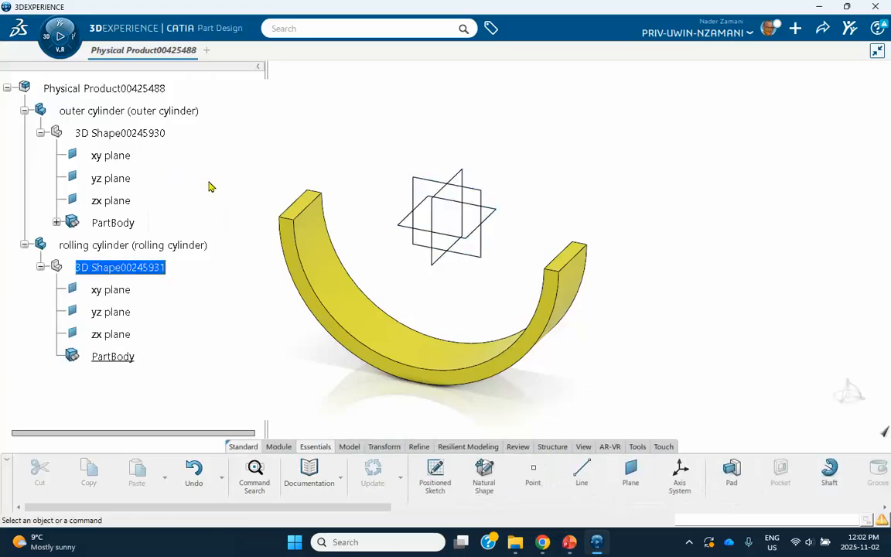
pyautogui.moveTo(370, 180); pyautogui.dragTo(430, 169, button='middle')
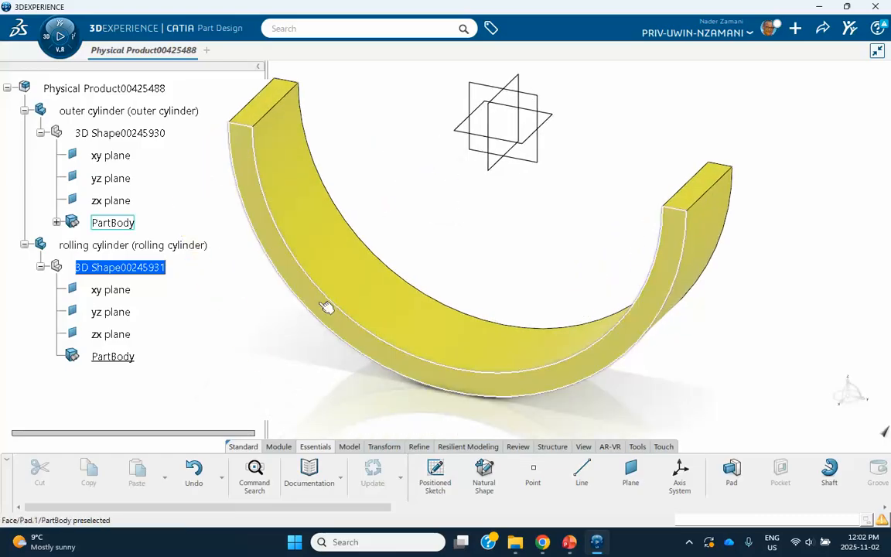
pyautogui.moveTo(418, 164); pyautogui.dragTo(487, 204, button='middle')
pyautogui.moveTo(283, 202); pyautogui.dragTo(265, 233, button='middle')
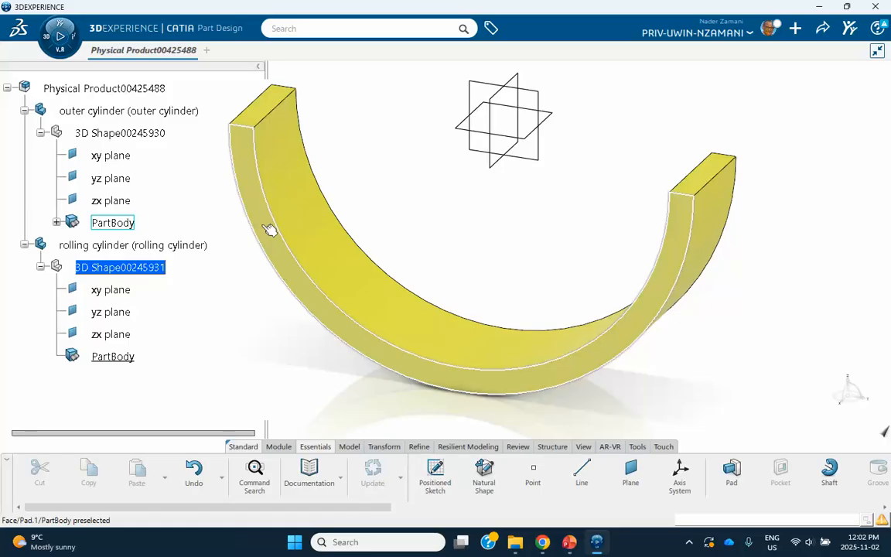
pyautogui.click(268, 230)
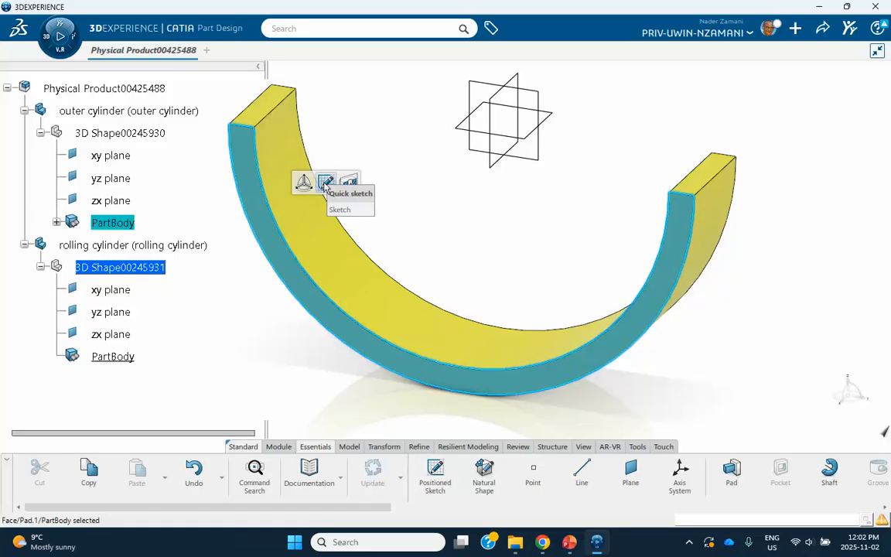
pyautogui.click(325, 184)
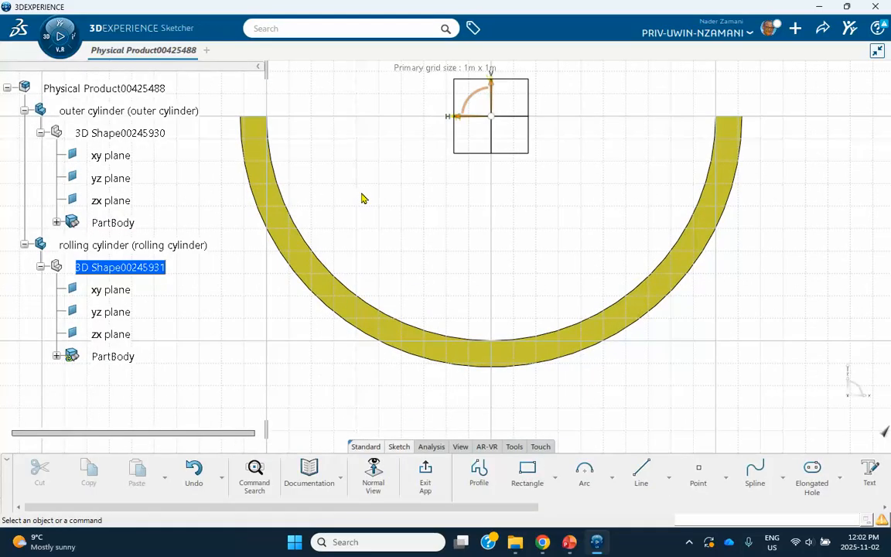
# Sketch a circle of about 0.1 m radius on the horizontal axis, about 0.63 m to the right of the origin.
pyautogui.click(612, 477)
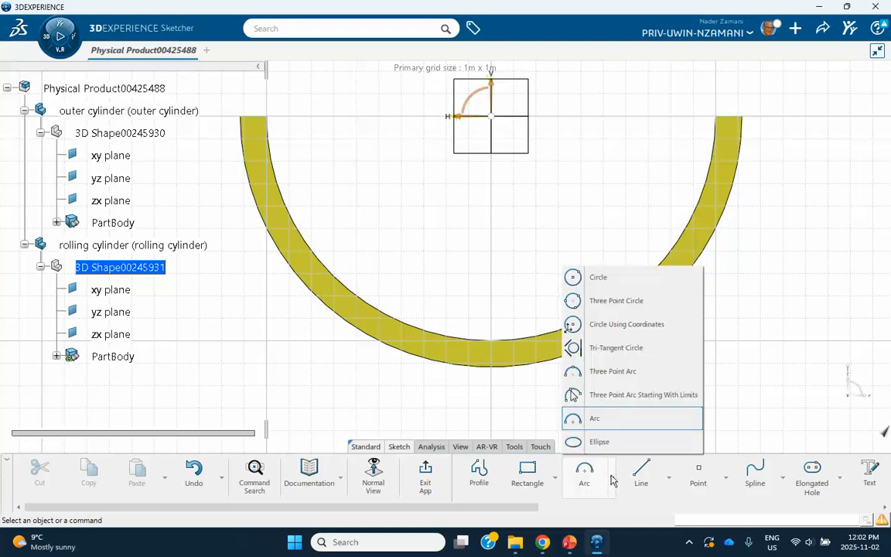
pyautogui.click(596, 280)
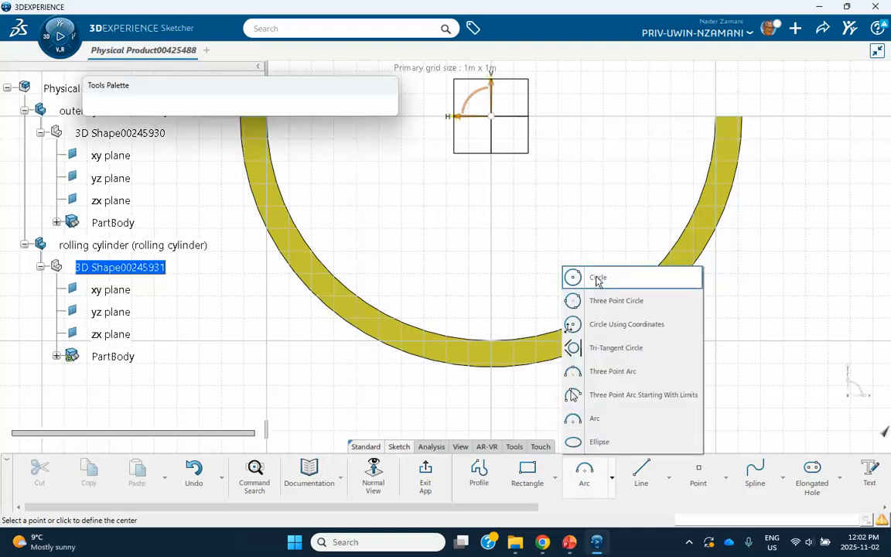
pyautogui.click(633, 116)
pyautogui.click(654, 125)
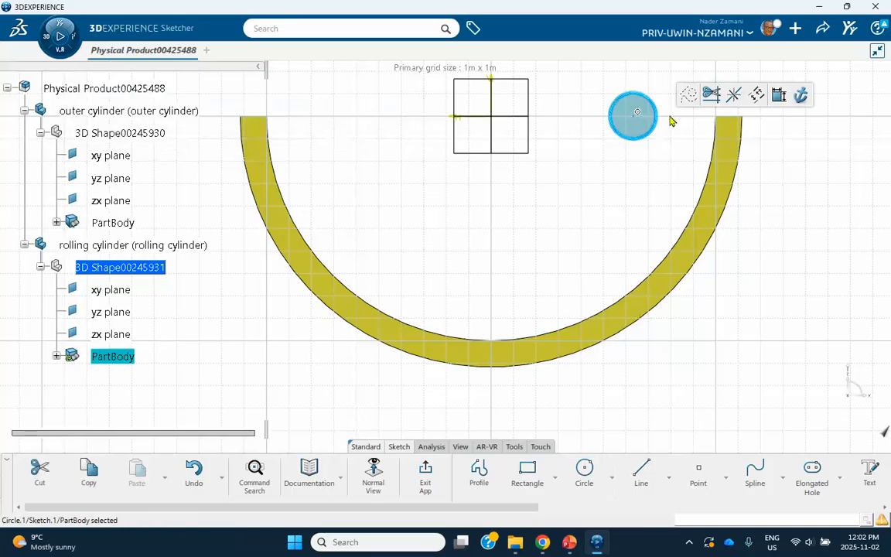
# Dimension the circle's radius and set it to 0.1 m.
pyautogui.click(778, 94)
pyautogui.click(704, 101)
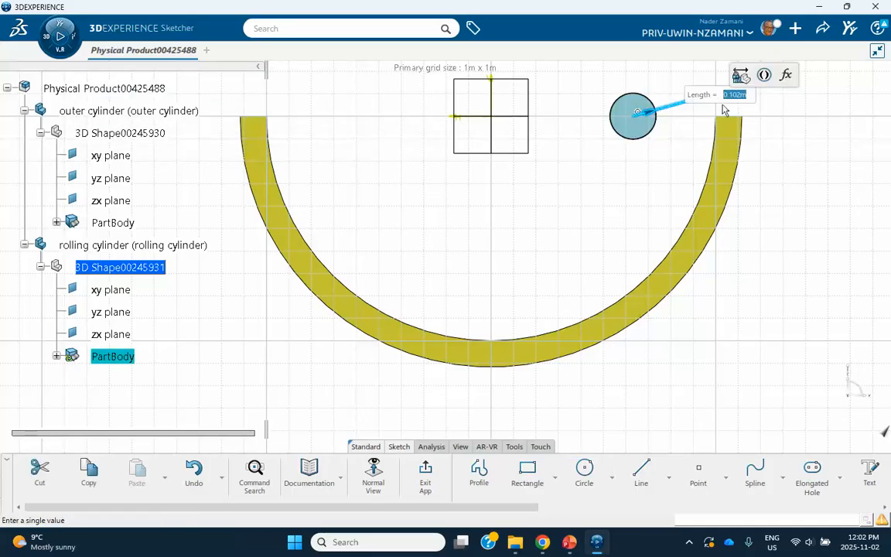
pyautogui.write('.1')
pyautogui.press('Return')
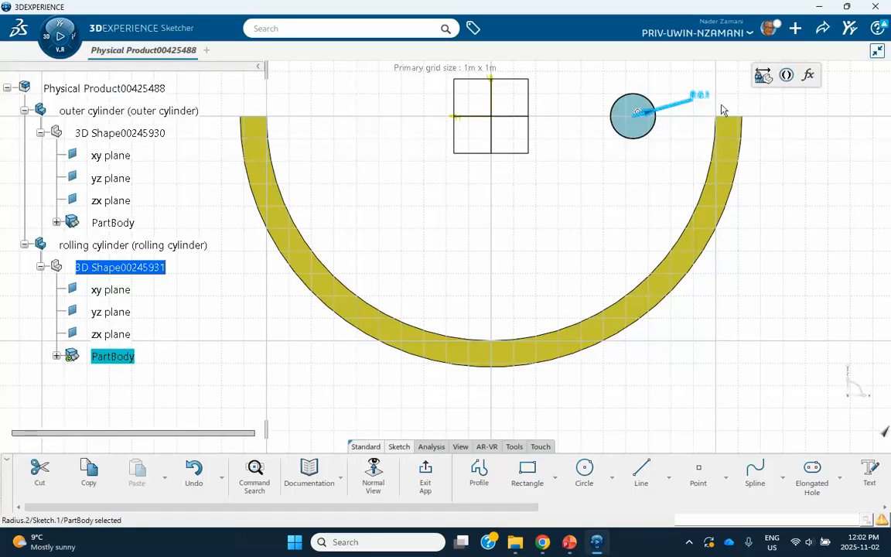
pyautogui.click(804, 169)
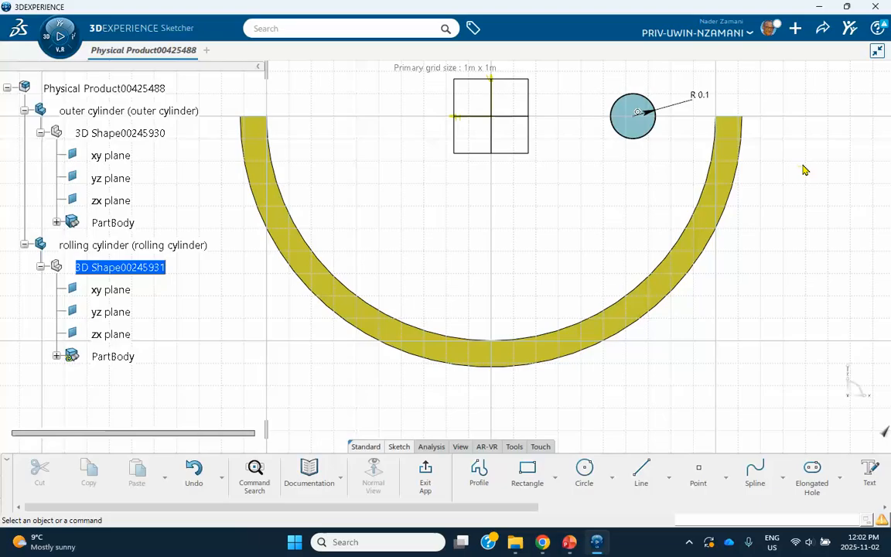
# Dimension the distance from the origin to the circle's centre and set it to 0.9 m.
pyautogui.click(638, 114)
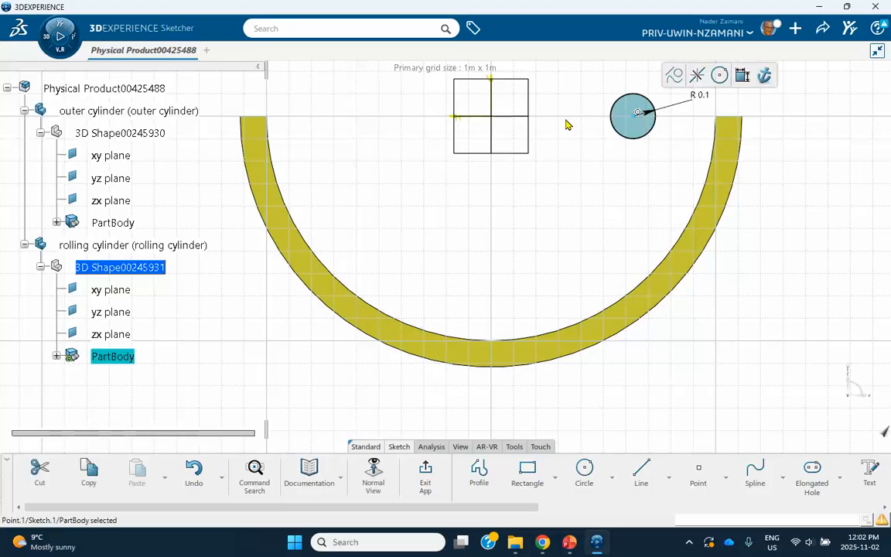
pyautogui.click(500, 121)
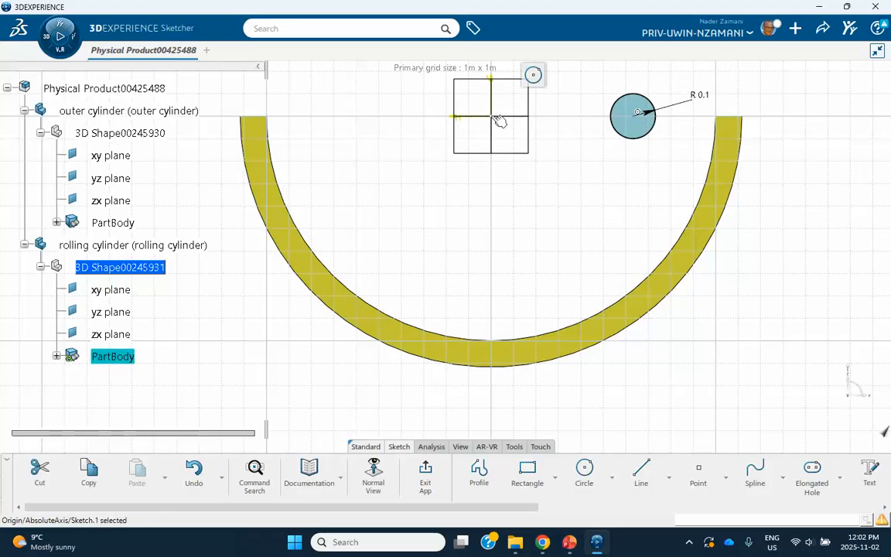
pyautogui.keyDown('ctrl'); pyautogui.click(639, 115); pyautogui.keyUp('ctrl')
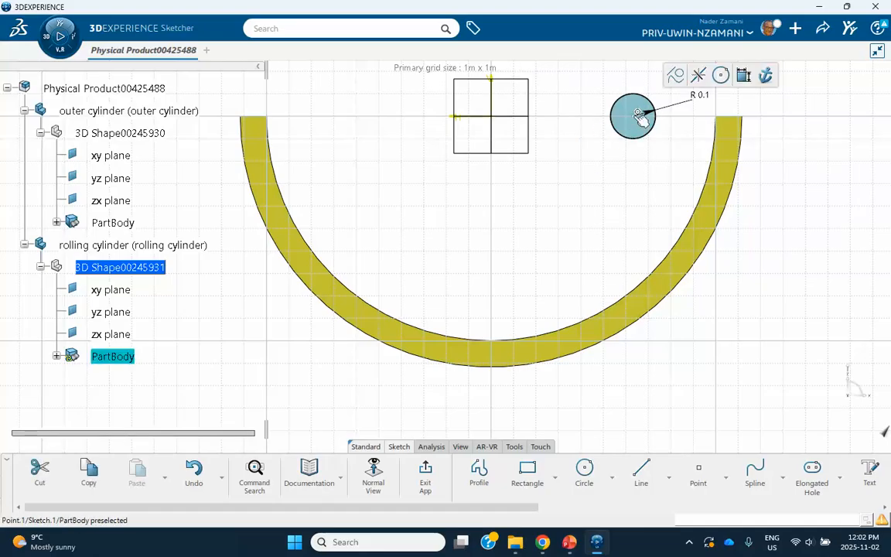
pyautogui.click(743, 76)
pyautogui.click(498, 120)
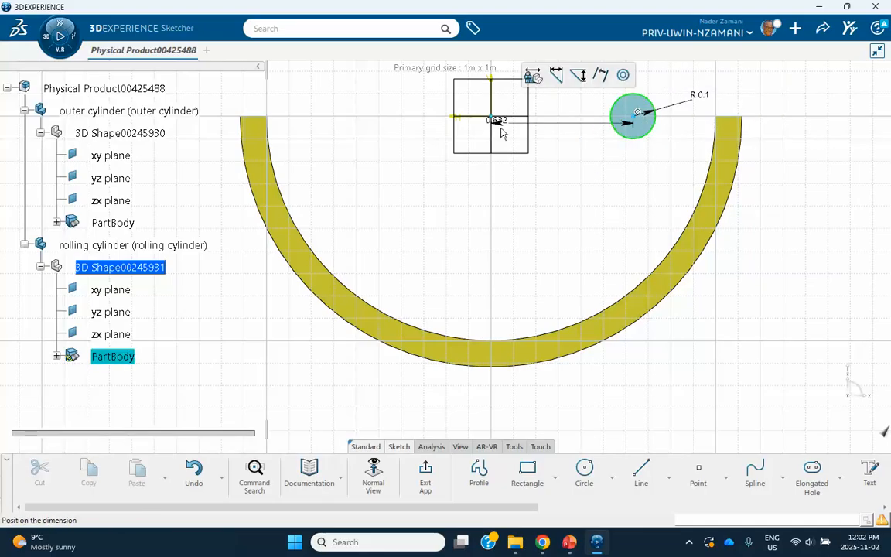
pyautogui.click(552, 186)
pyautogui.press('BackSpace')
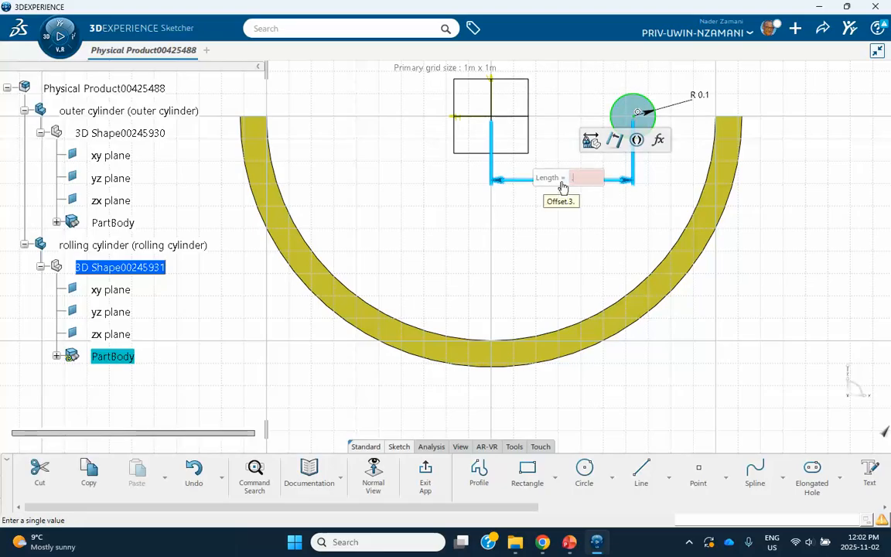
pyautogui.write('.9')
pyautogui.press('Return')
pyautogui.click(568, 245)
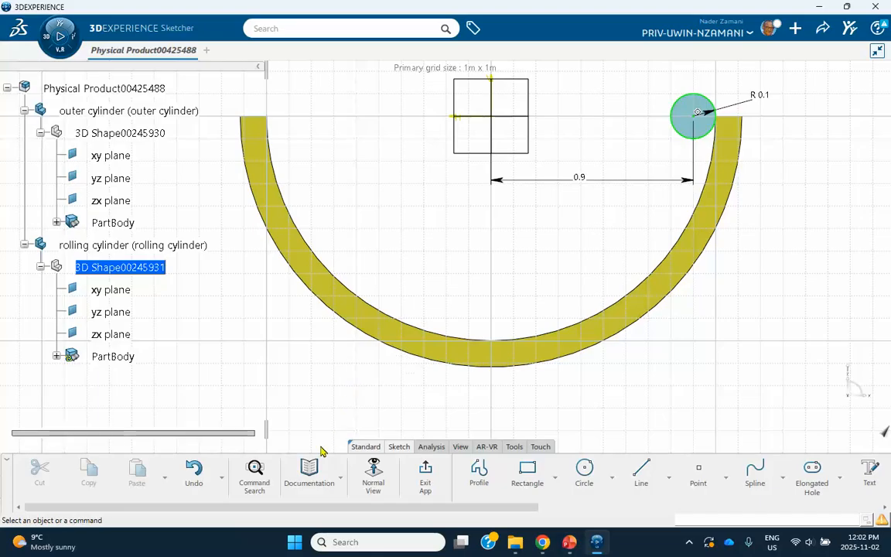
# Finish the circle sketch and extrude it with a Pad of 0.2 m length into a solid cylinder.
pyautogui.click(423, 458)
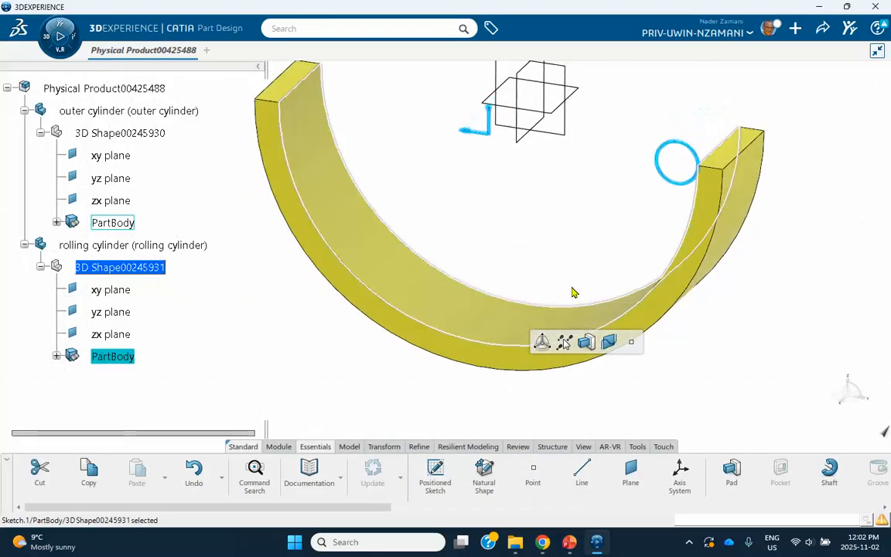
pyautogui.click(732, 469)
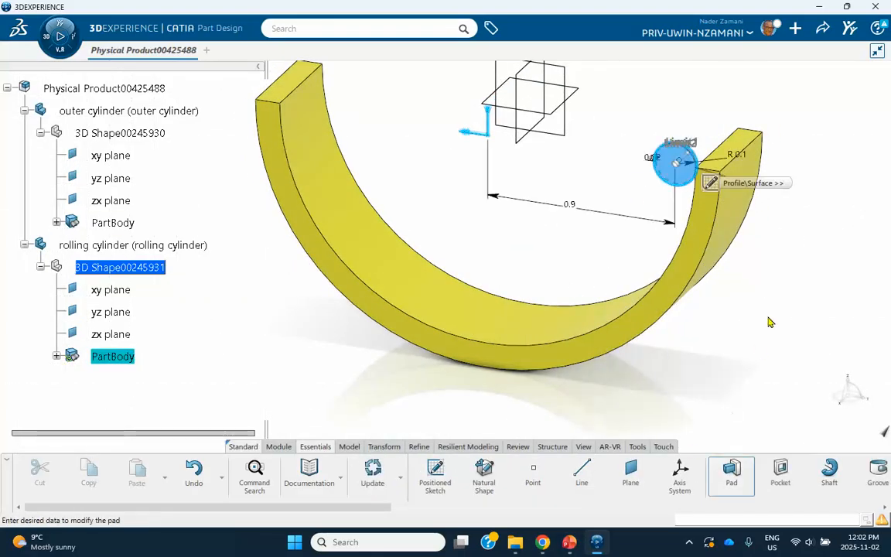
pyautogui.moveTo(586, 212); pyautogui.dragTo(457, 217, button='middle')
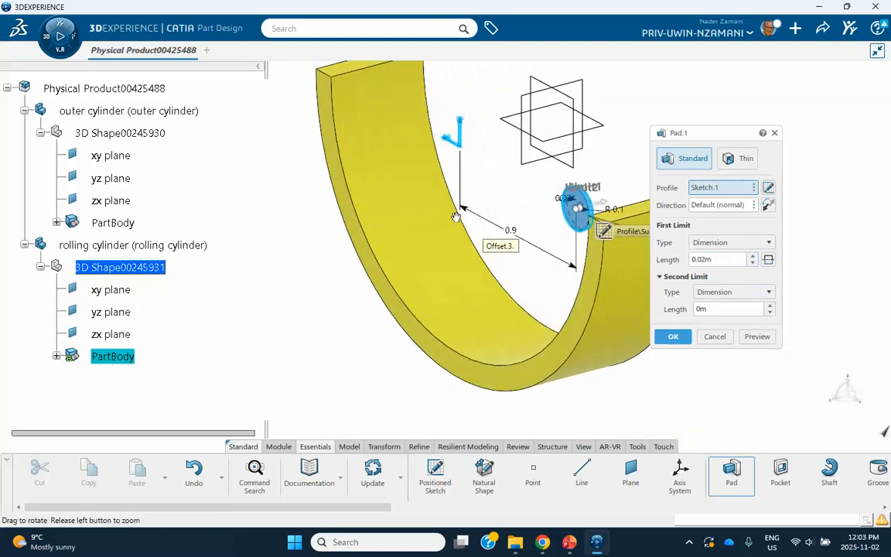
pyautogui.doubleClick(701, 260)
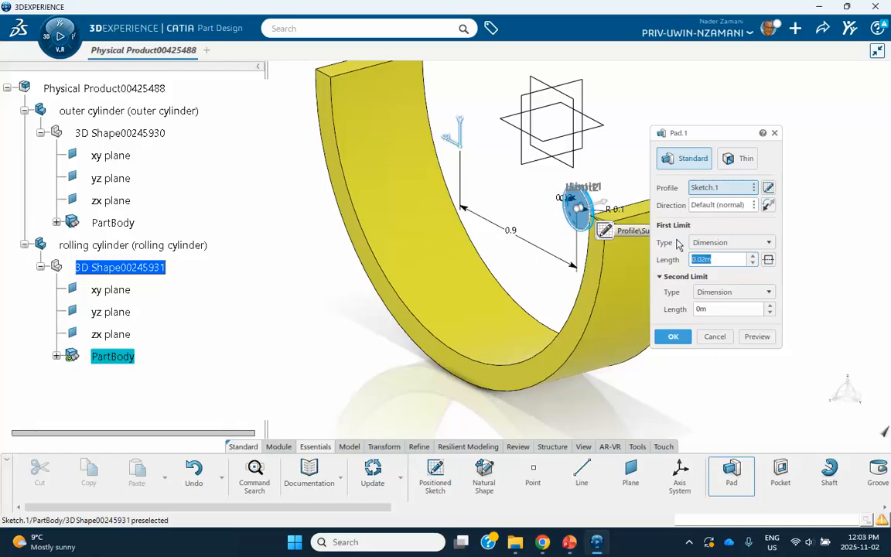
pyautogui.write('.2')
pyautogui.press('Return')
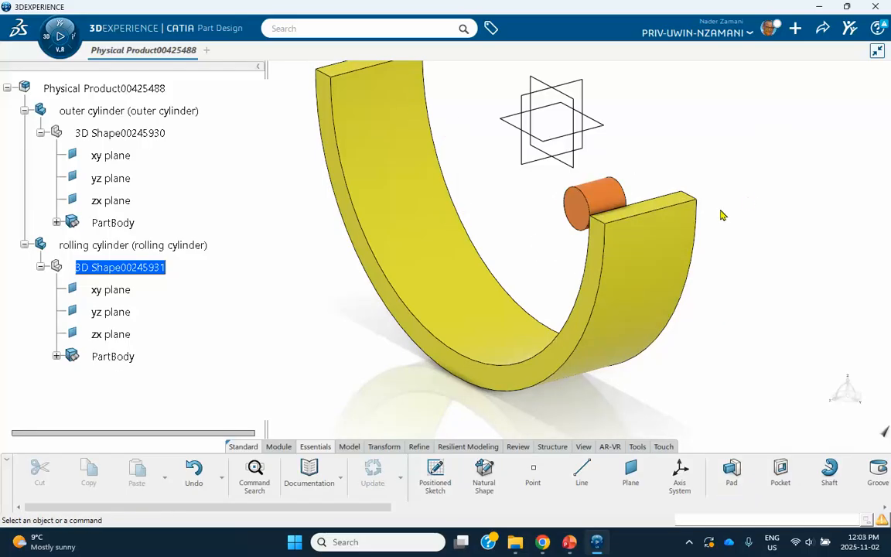
pyautogui.moveTo(522, 259); pyautogui.dragTo(551, 257, button='middle')
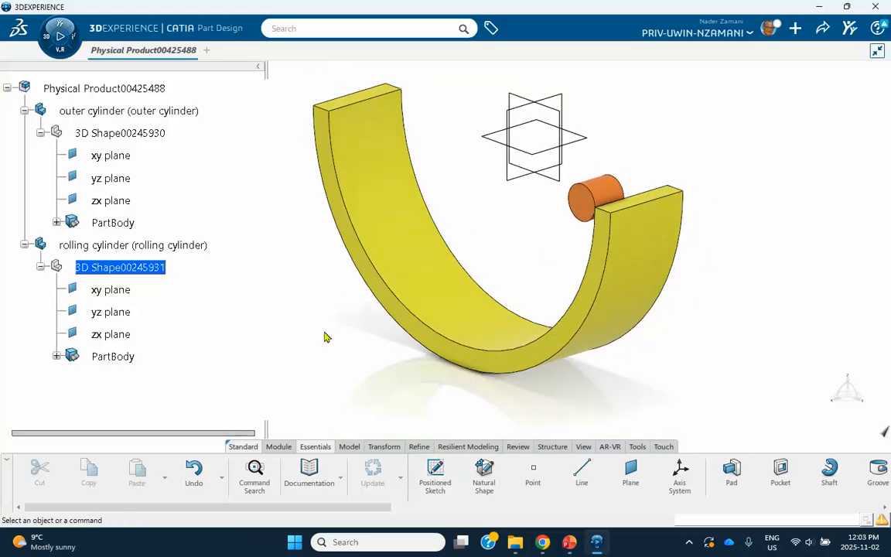
# Activate the root product for assembly design and apply a Fix connection to the outer cylinder.
pyautogui.doubleClick(112, 89)
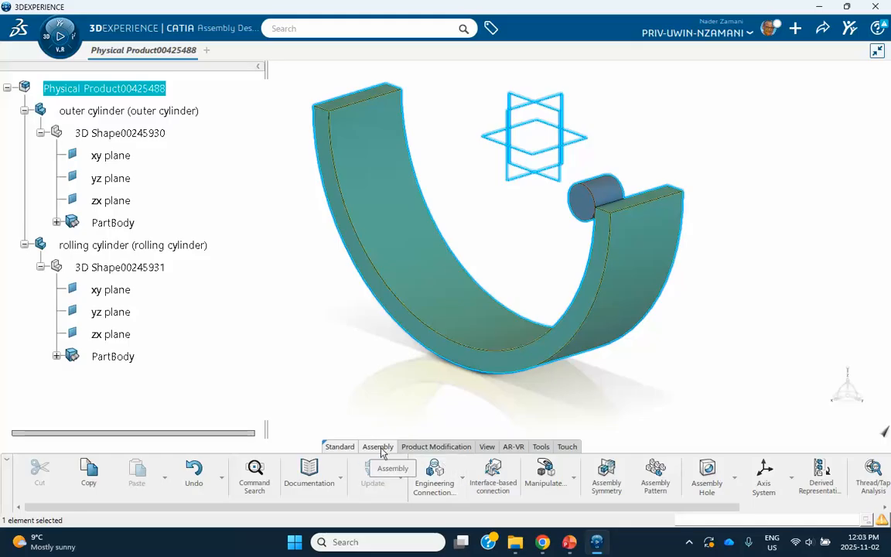
pyautogui.click(462, 477)
pyautogui.click(445, 442)
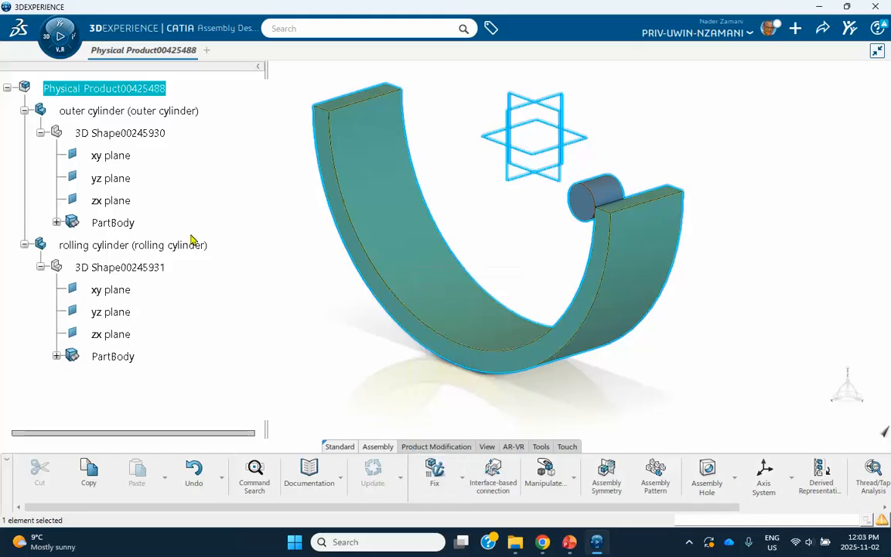
pyautogui.click(138, 114)
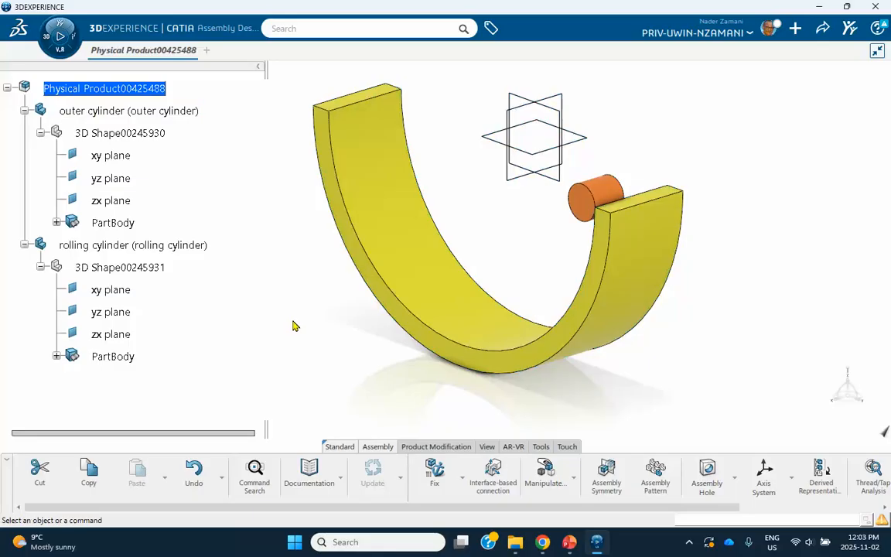
pyautogui.click(435, 482)
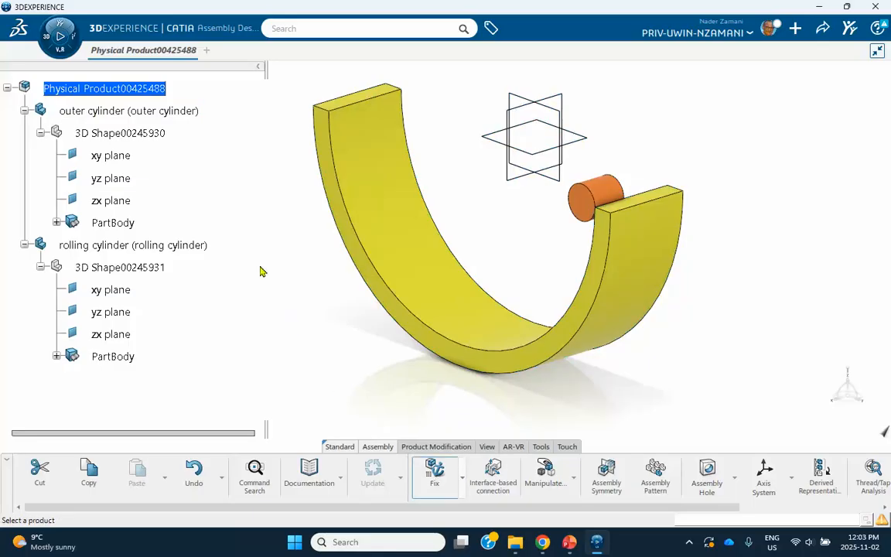
pyautogui.click(133, 114)
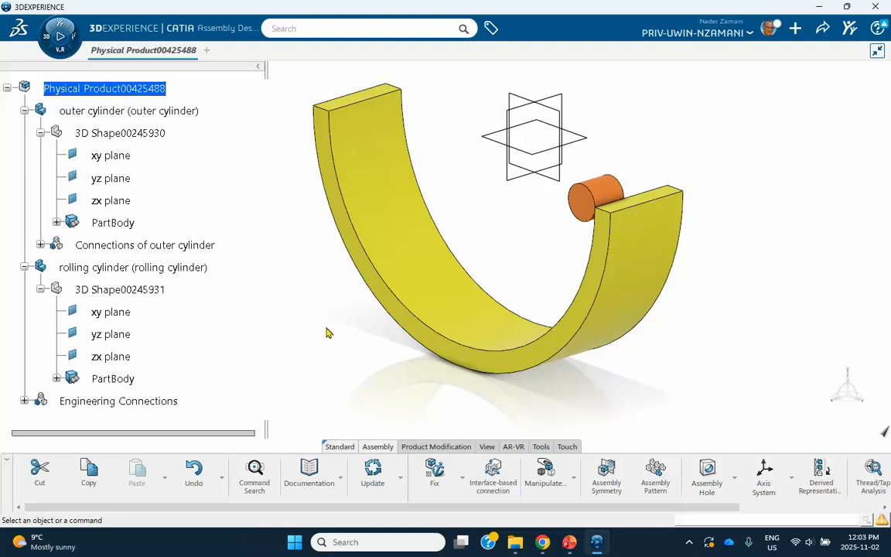
# Switch to Motion Design, create a motion analysis case with a new mechanism, and review the mechanism's joints and globals.
pyautogui.moveTo(456, 299); pyautogui.dragTo(582, 295, button='middle')
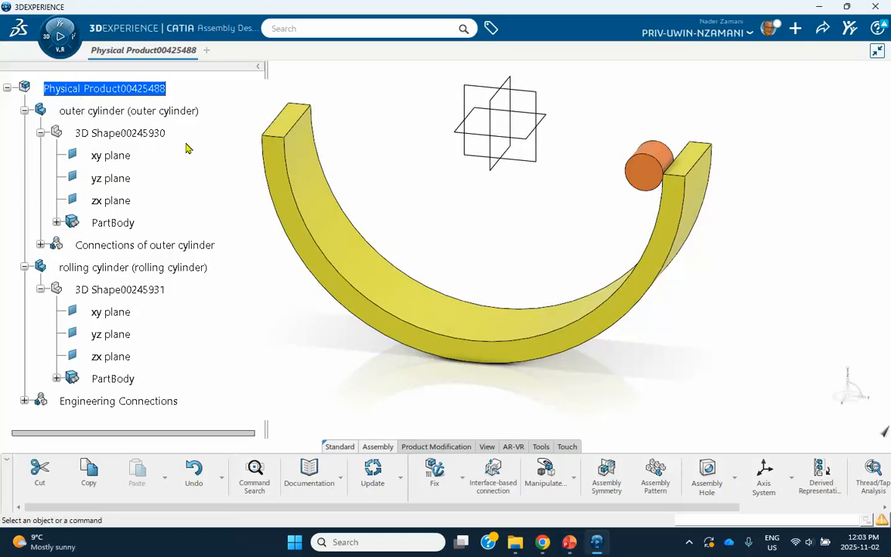
pyautogui.click(59, 39)
pyautogui.scroll(-7, 84, 125)
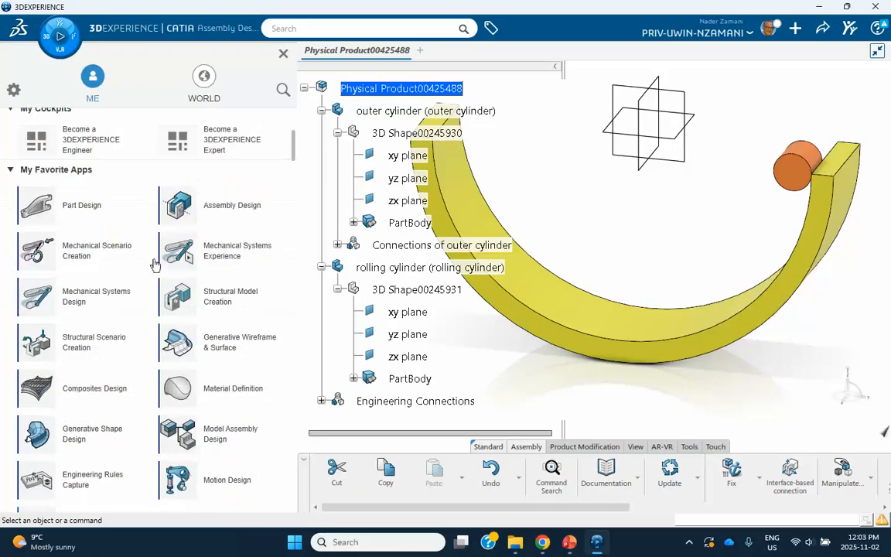
pyautogui.scroll(2, 223, 226)
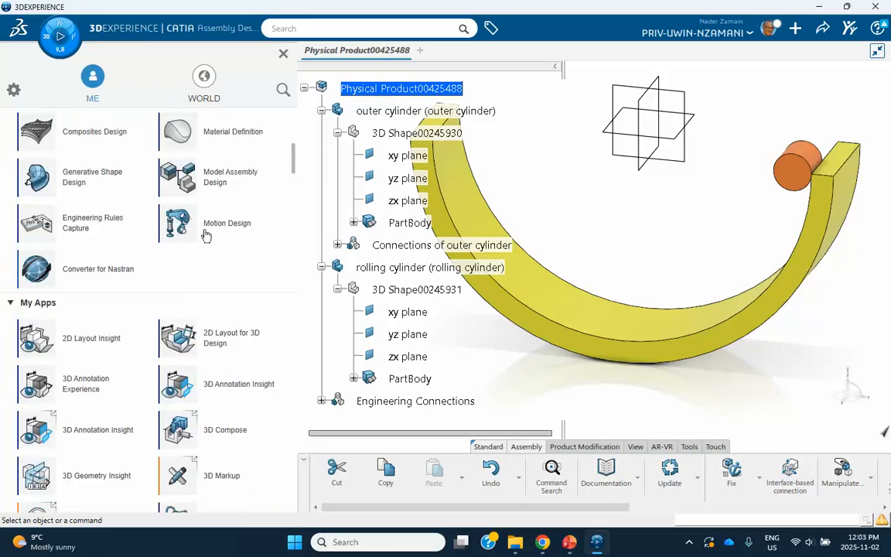
pyautogui.click(223, 225)
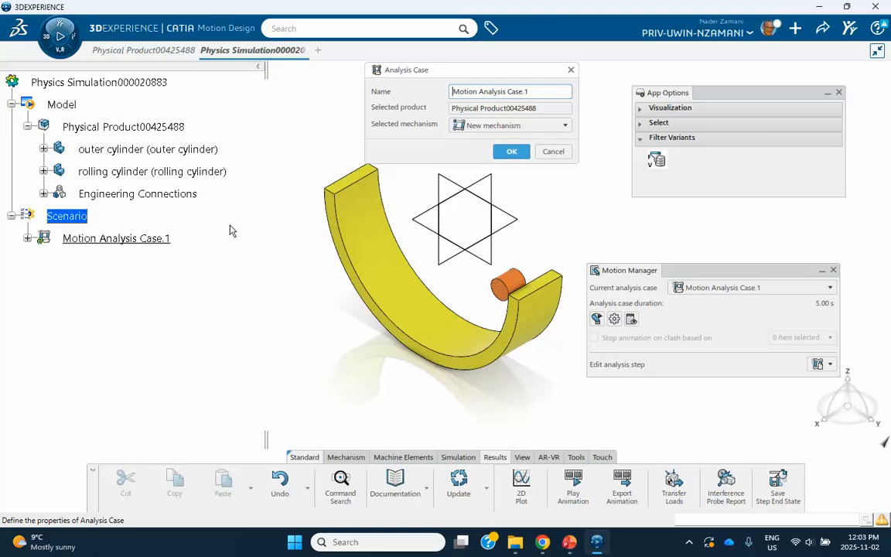
pyautogui.click(512, 151)
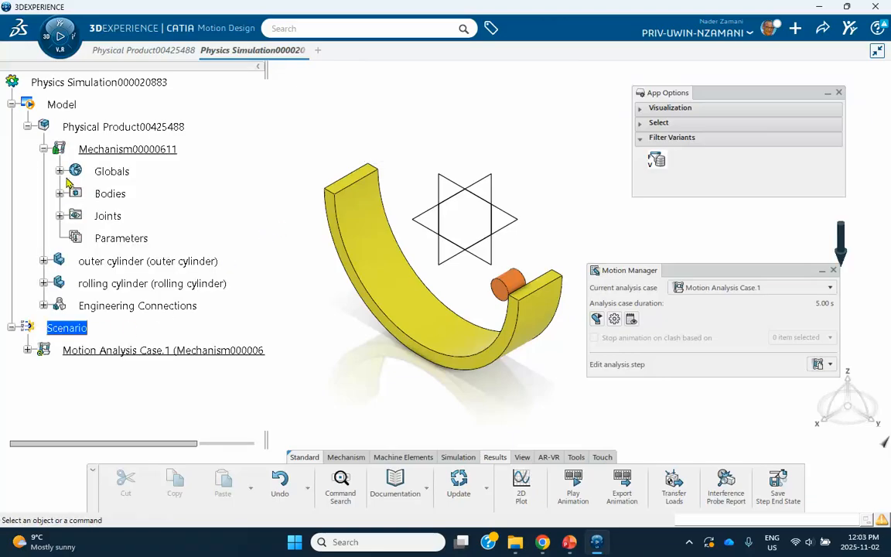
pyautogui.click(60, 216)
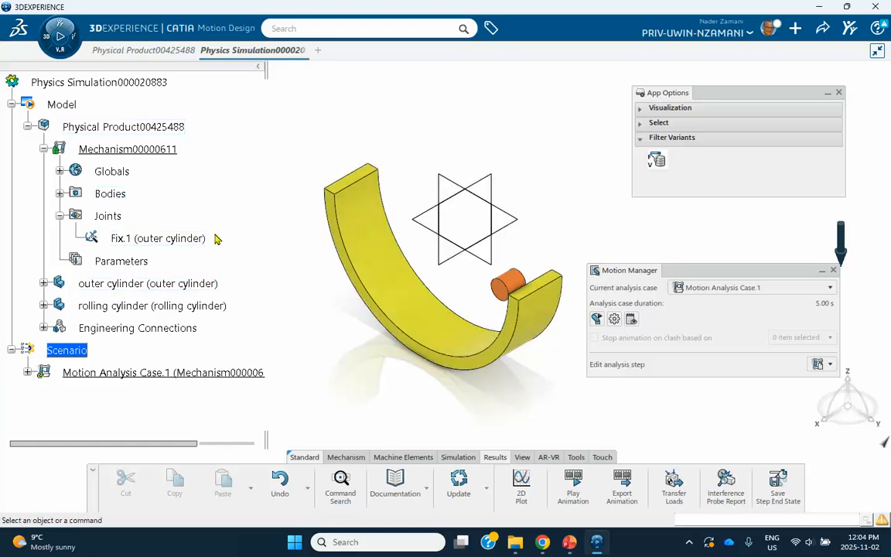
pyautogui.click(60, 171)
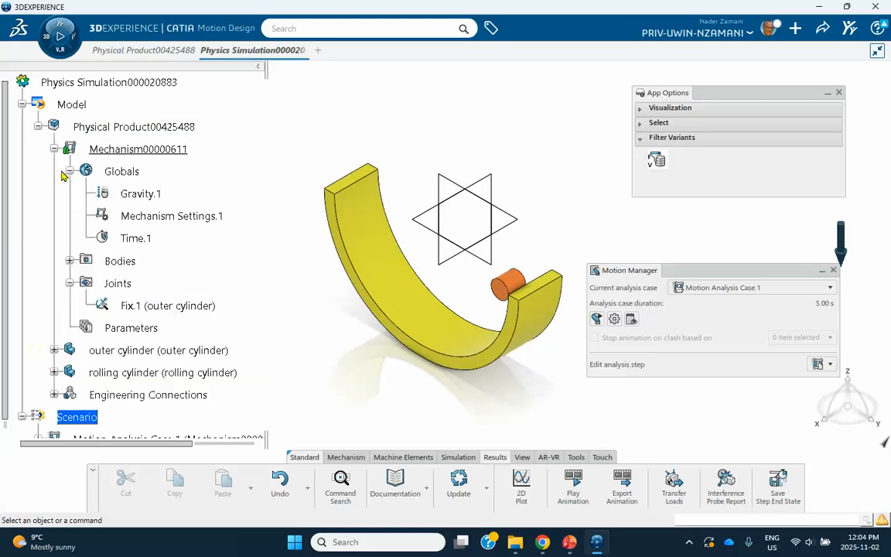
pyautogui.click(62, 171)
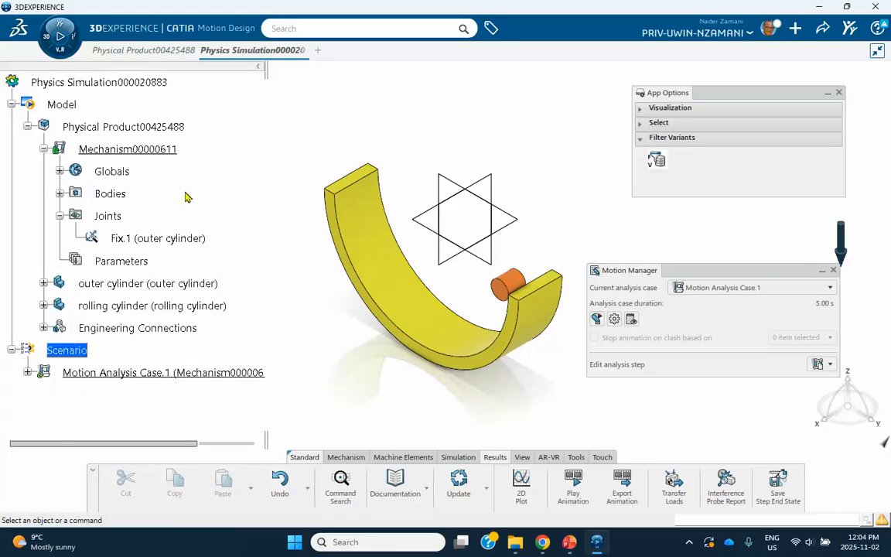
pyautogui.scroll(-2, 186, 203)
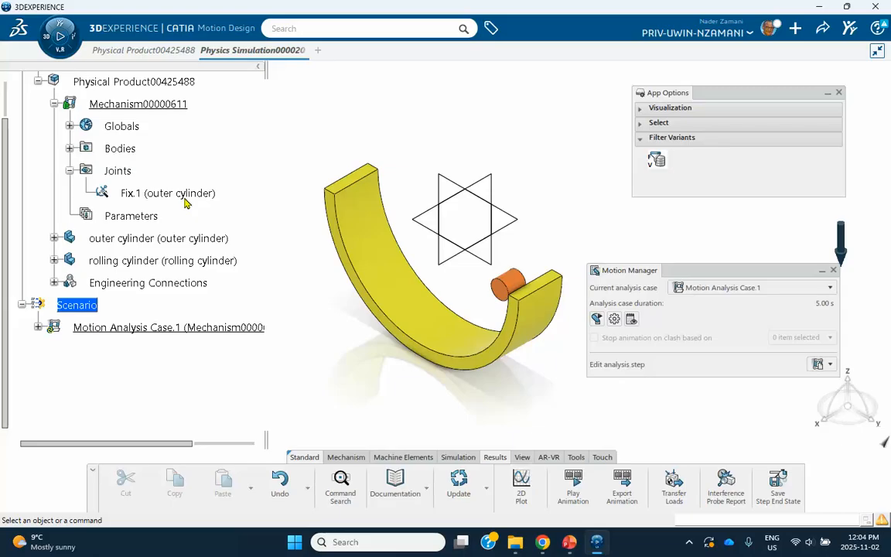
# Start a 3D Contact within one list containing the rolling cylinder and the outer cylinder.
pyautogui.click(348, 461)
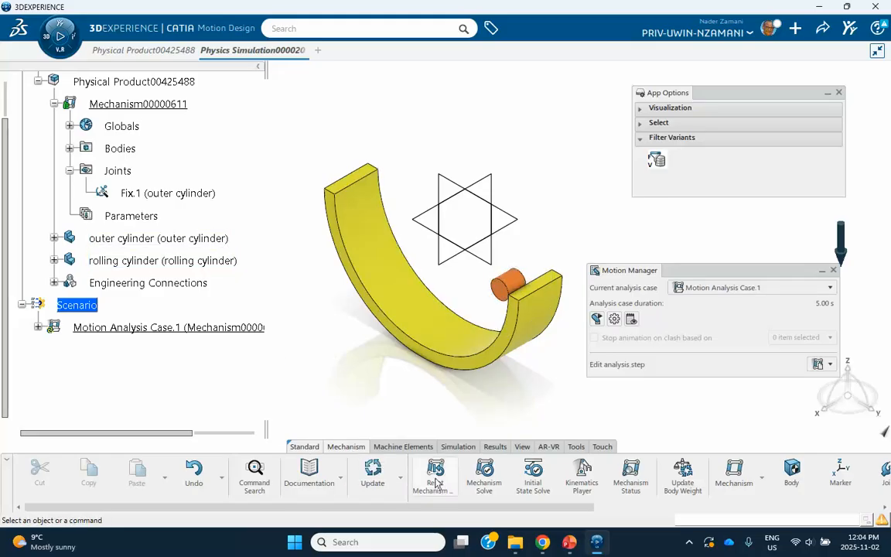
pyautogui.scroll(-2, 437, 483)
pyautogui.scroll(-7, 453, 486)
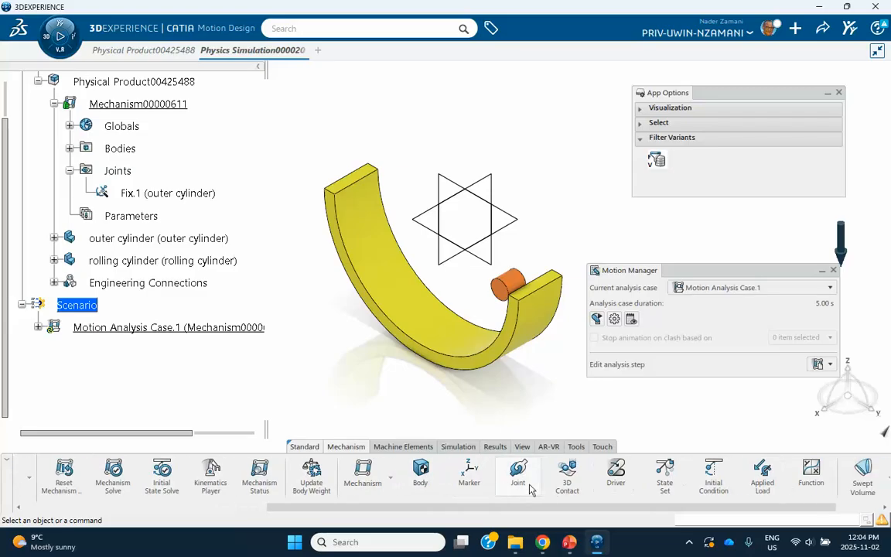
pyautogui.click(501, 481)
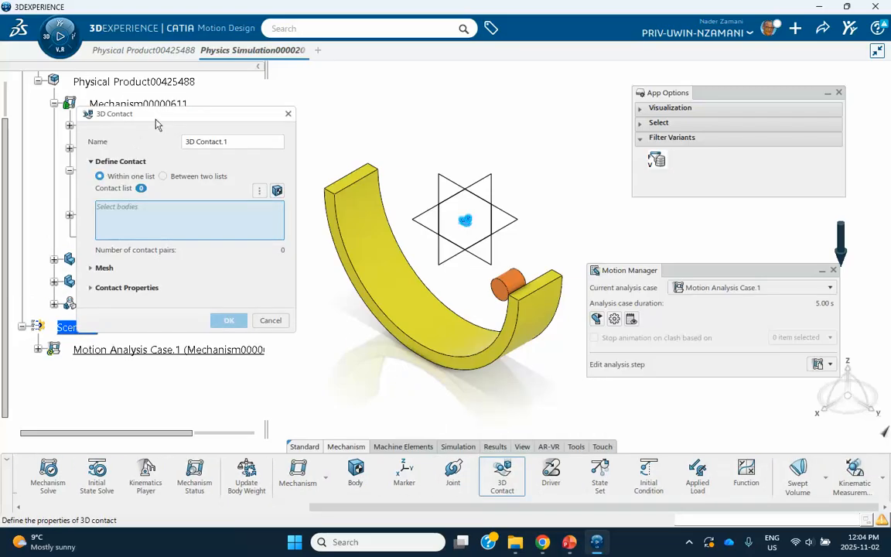
pyautogui.click(509, 284)
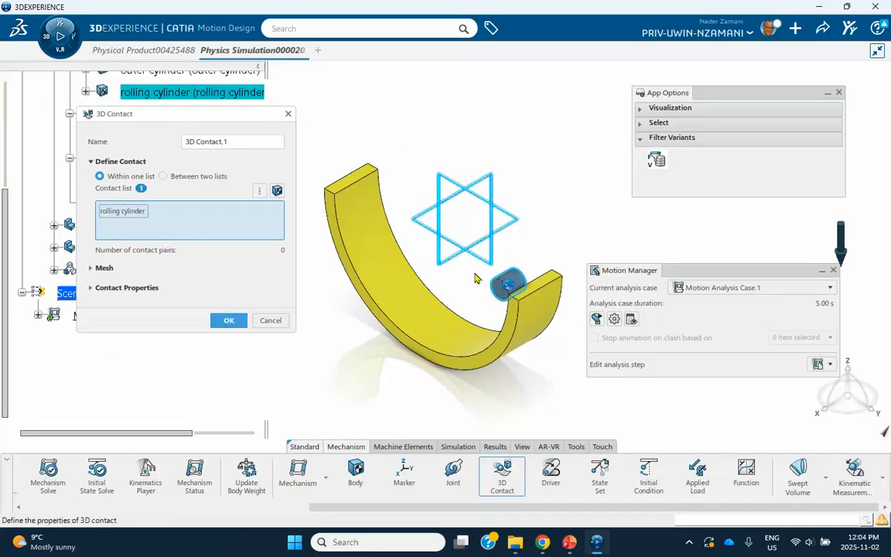
pyautogui.click(403, 288)
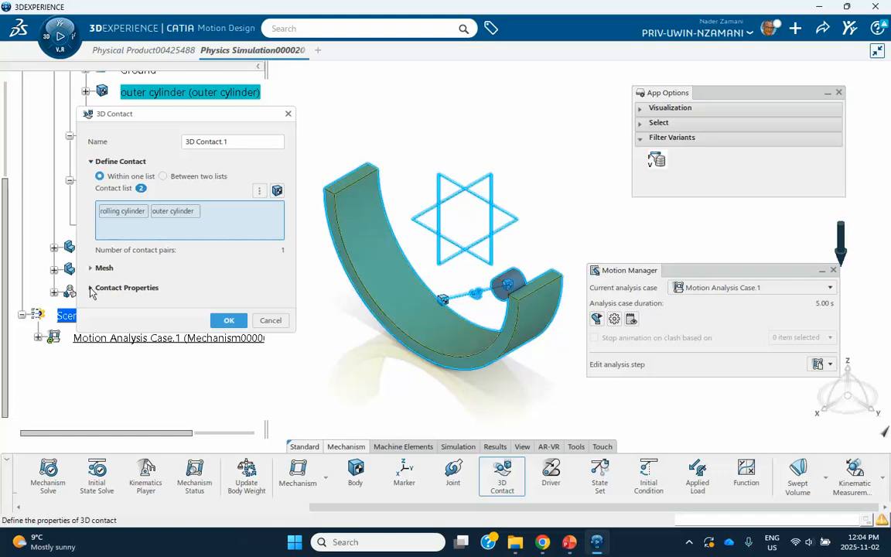
# Set the contact's sliding friction coefficient to 0 and create the contact.
pyautogui.click(98, 290)
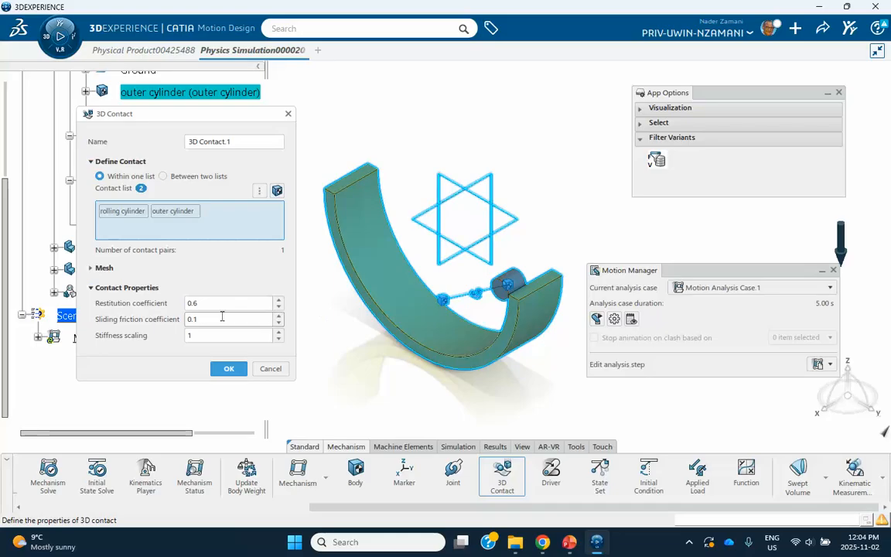
pyautogui.moveTo(209, 317); pyautogui.dragTo(159, 325)
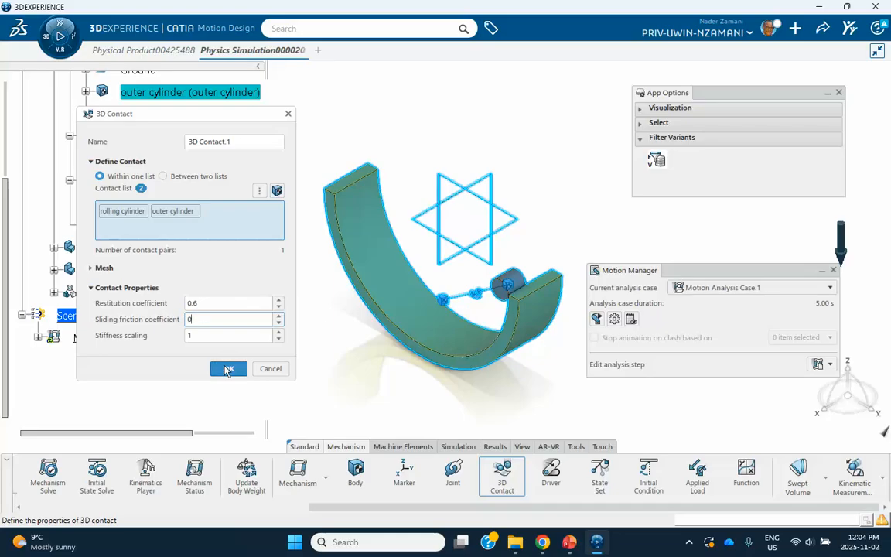
pyautogui.click(227, 369)
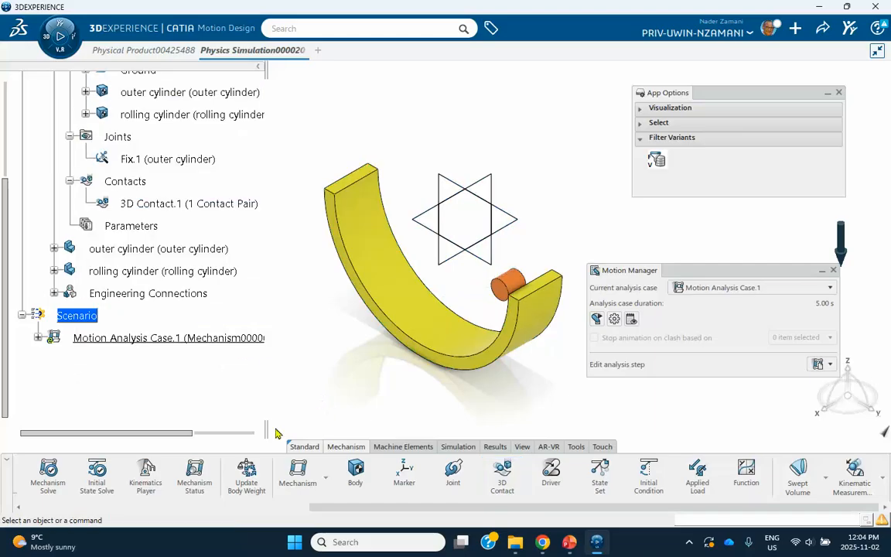
# Check the simulation time of the motion analysis case's dynamic step.
pyautogui.click(38, 337)
pyautogui.scroll(-2, 89, 335)
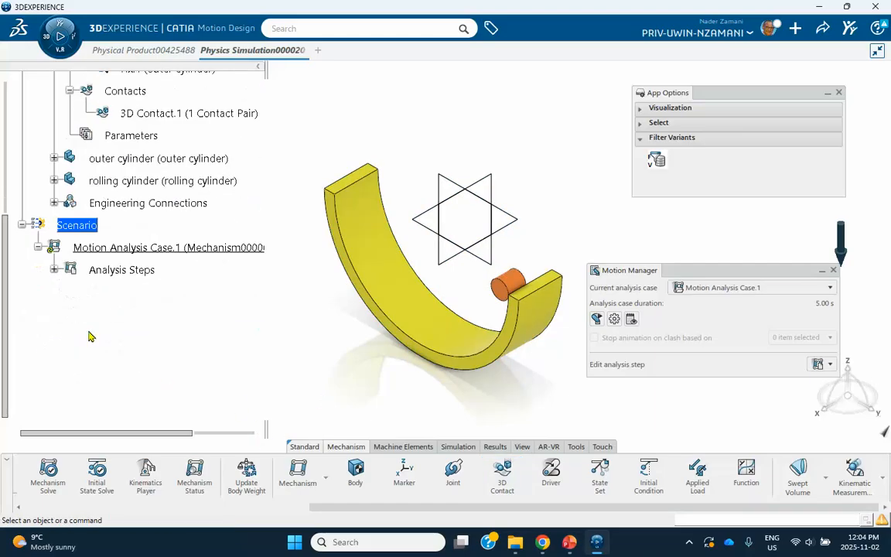
pyautogui.click(54, 269)
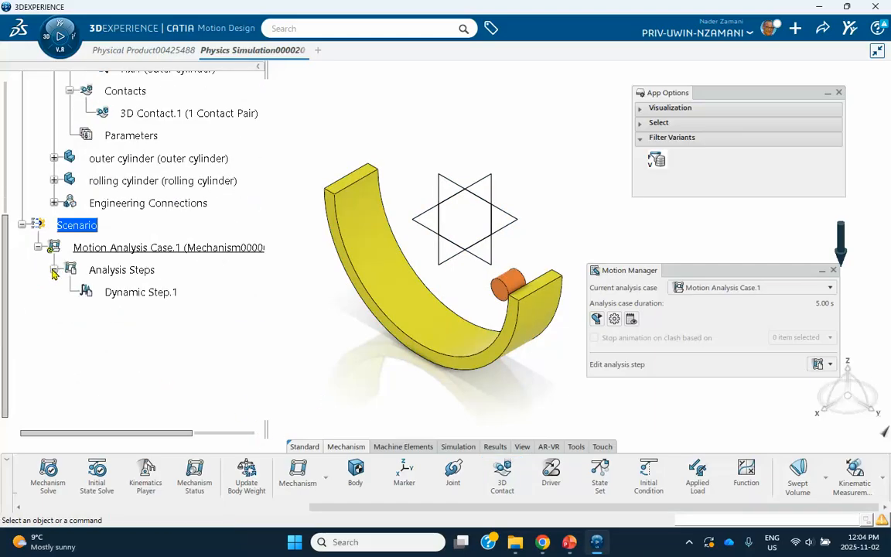
pyautogui.doubleClick(142, 294)
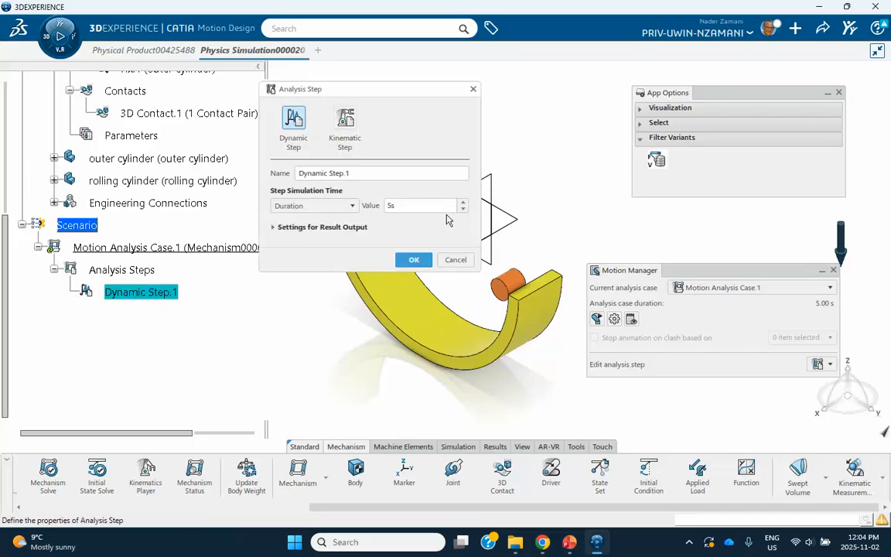
pyautogui.click(412, 260)
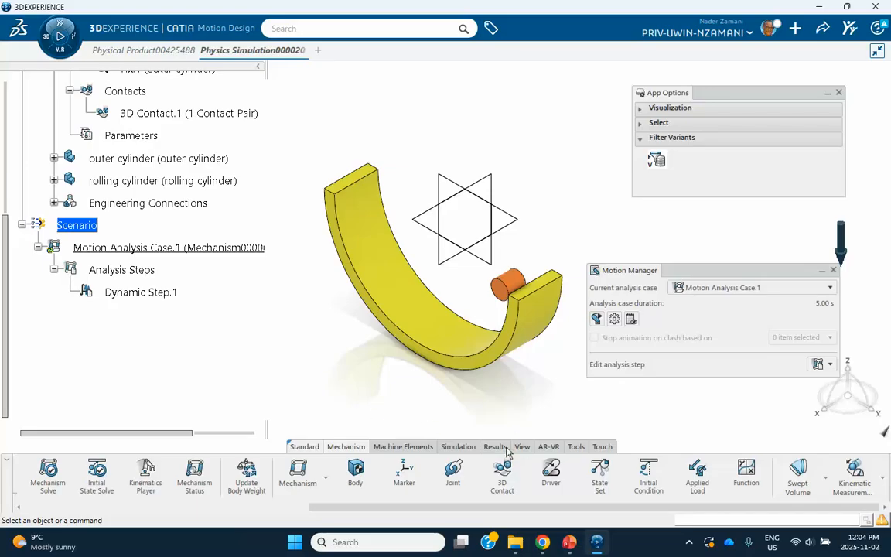
# Hide the xy, yz and zx planes of the outer cylinder.
pyautogui.moveTo(512, 410); pyautogui.dragTo(492, 416, button='middle')
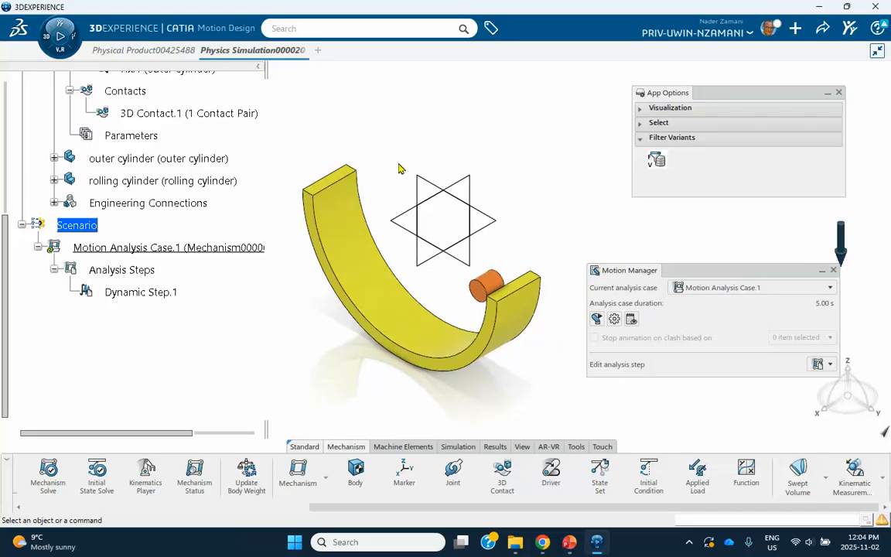
pyautogui.scroll(5, 189, 197)
pyautogui.scroll(-2, 160, 204)
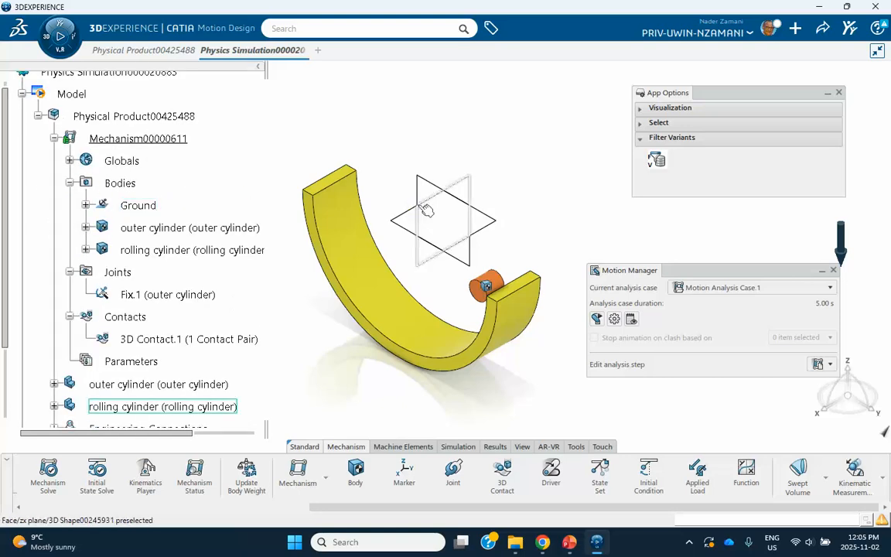
pyautogui.scroll(-2, 130, 246)
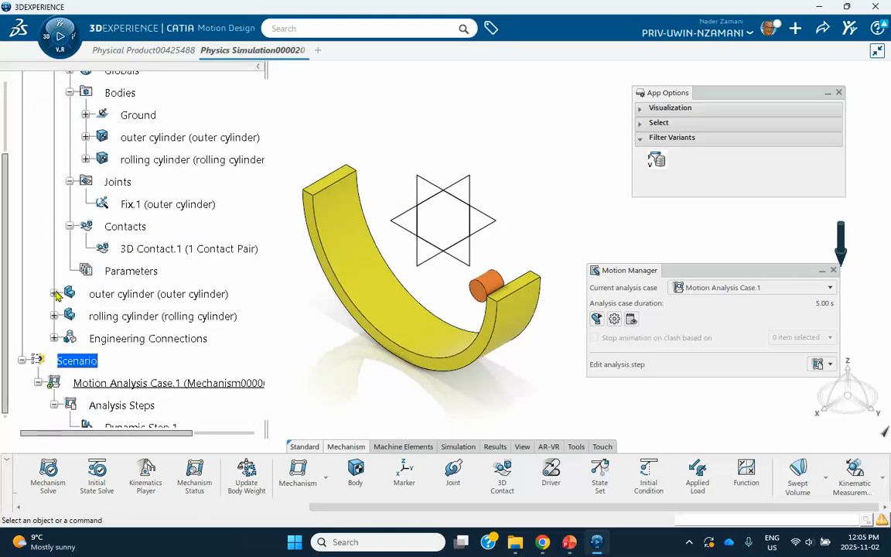
pyautogui.click(54, 294)
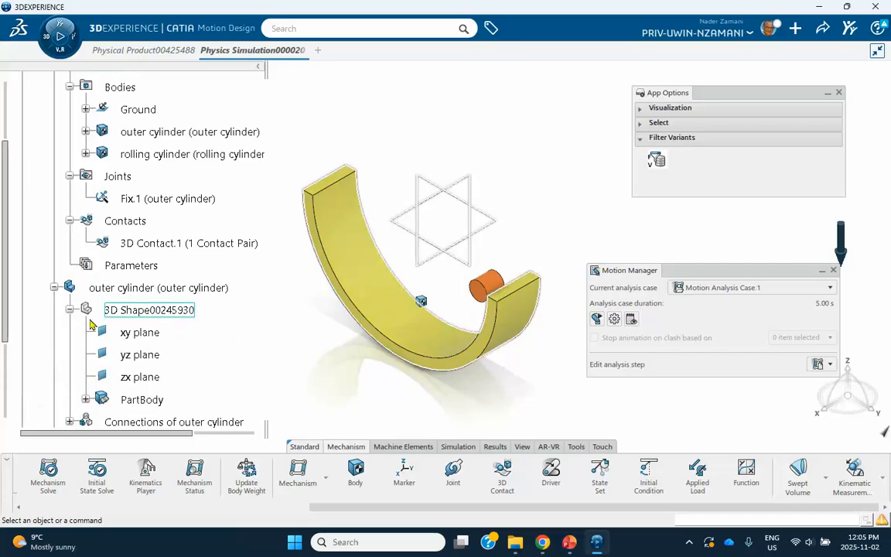
pyautogui.click(140, 333)
pyautogui.keyDown('ctrl'); pyautogui.click(139, 355); pyautogui.keyUp('ctrl')
pyautogui.keyDown('ctrl'); pyautogui.click(136, 378); pyautogui.keyUp('ctrl')
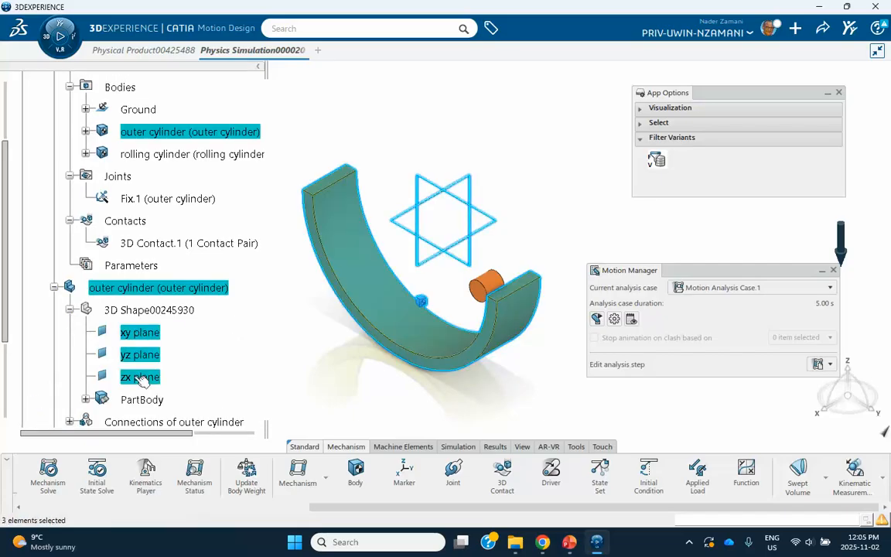
pyautogui.rightClick(136, 378)
pyautogui.click(170, 206)
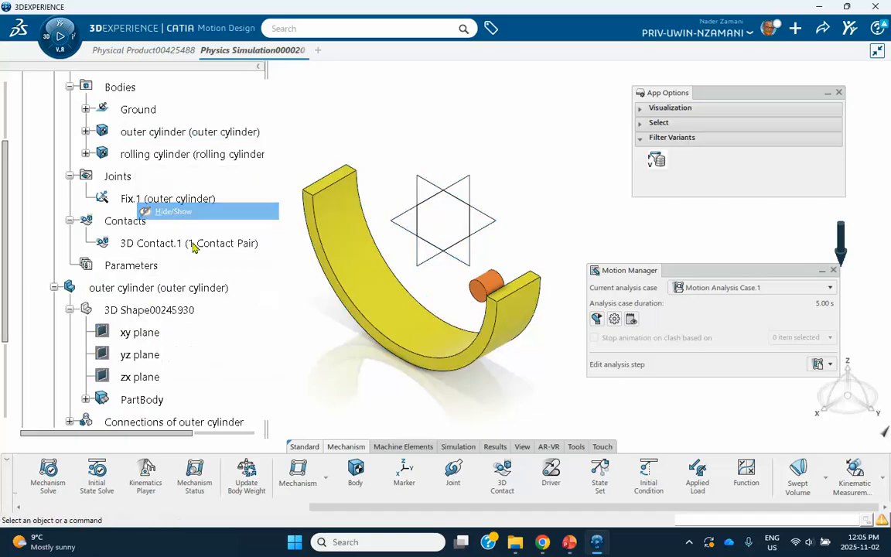
# Hide the xy, yz and zx planes of the rolling cylinder.
pyautogui.scroll(-5, 193, 294)
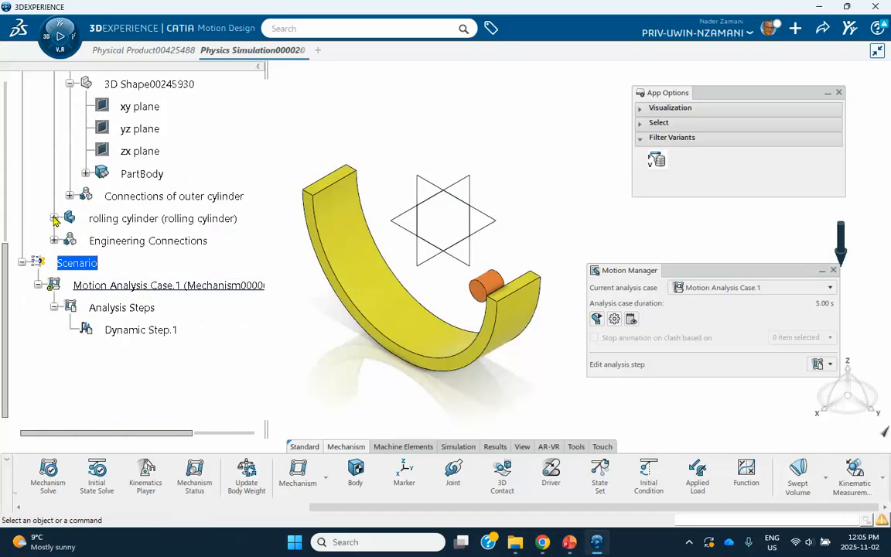
pyautogui.click(53, 218)
pyautogui.click(69, 241)
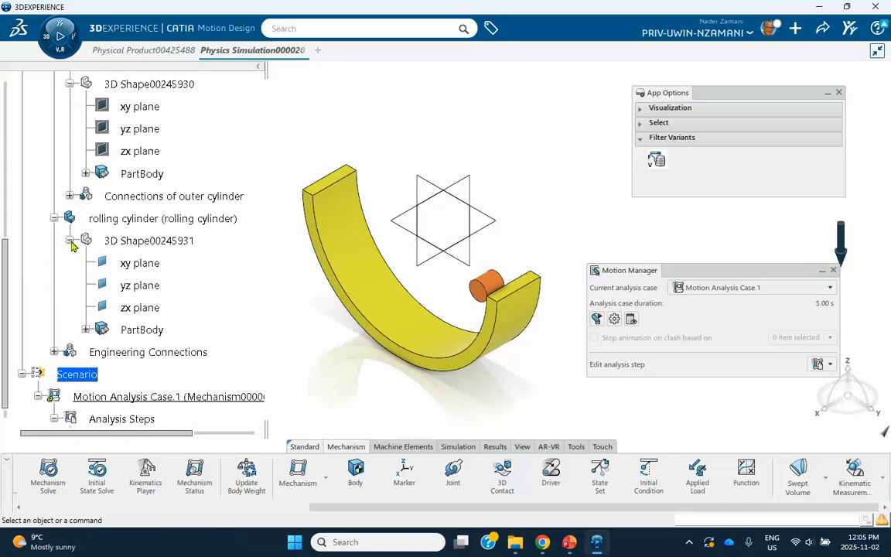
pyautogui.click(141, 264)
pyautogui.keyDown('shift'); pyautogui.click(143, 307); pyautogui.keyUp('shift')
pyautogui.rightClick(142, 267)
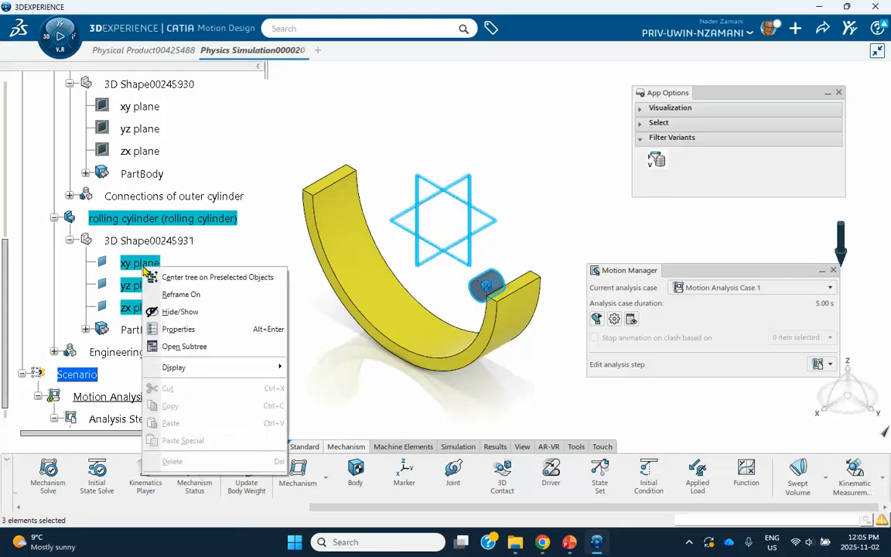
pyautogui.click(178, 311)
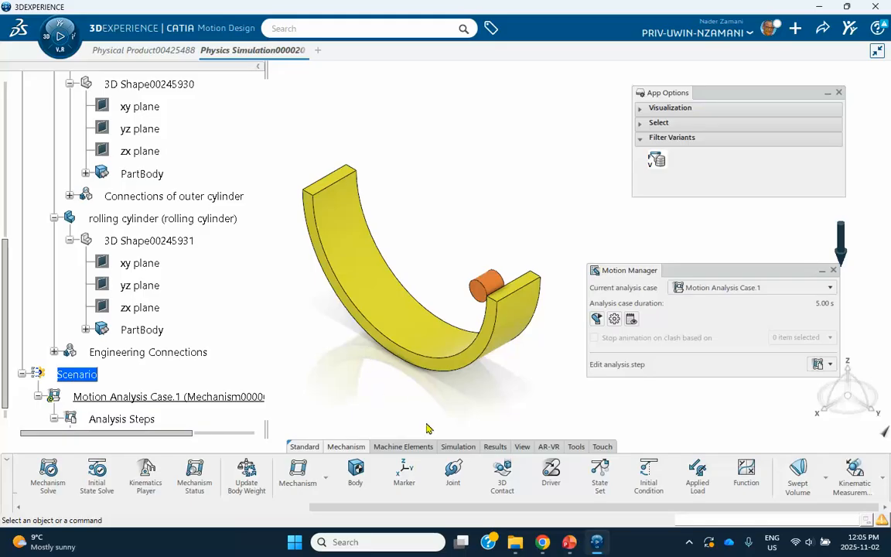
# Run Motion Analysis Case.1 to compute the dynamic step and close the computation report.
pyautogui.click(458, 447)
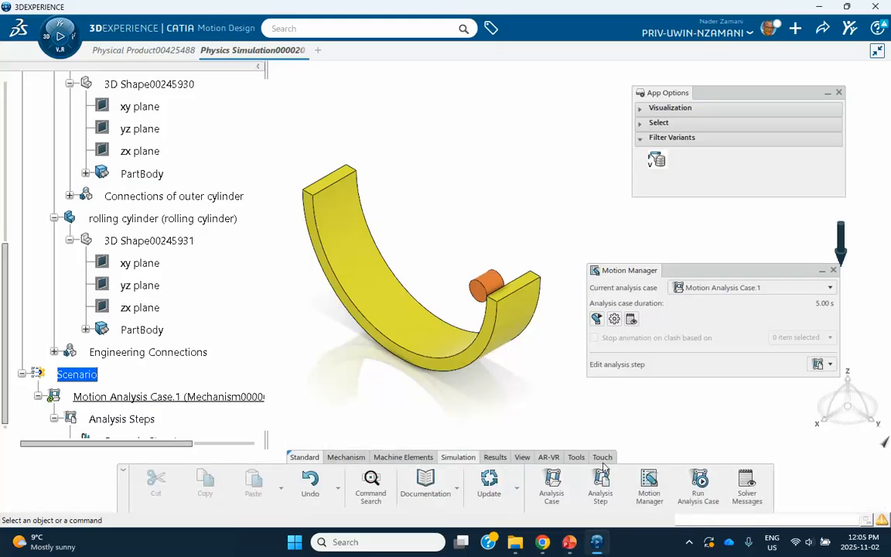
pyautogui.click(698, 485)
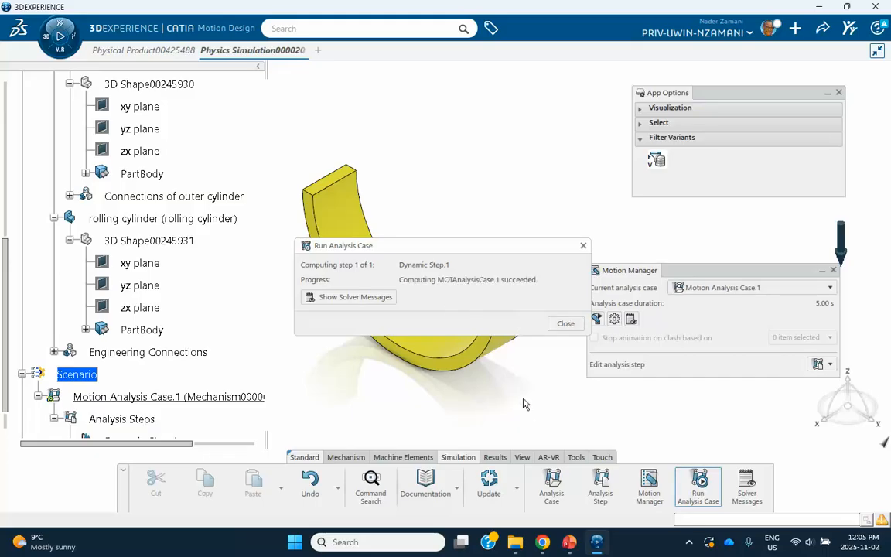
pyautogui.click(583, 246)
# Play the result animation of Dynamic Step.1, scrub it through to 5 s, and close the player.
pyautogui.scroll(-3, 127, 366)
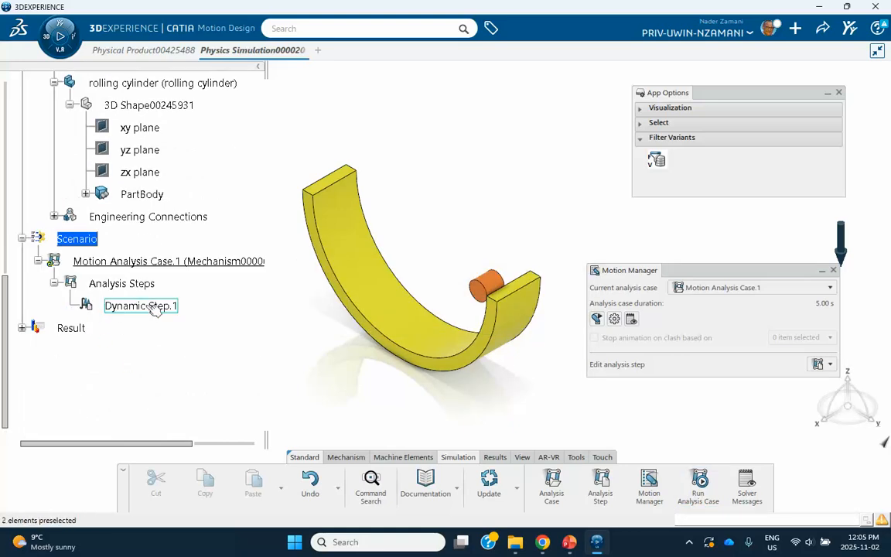
pyautogui.click(21, 328)
pyautogui.click(38, 351)
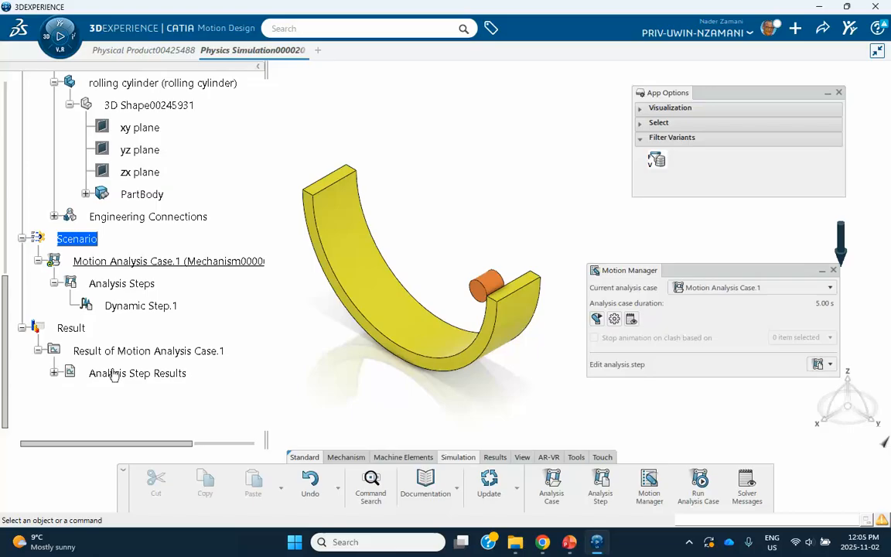
pyautogui.click(54, 373)
pyautogui.click(126, 396)
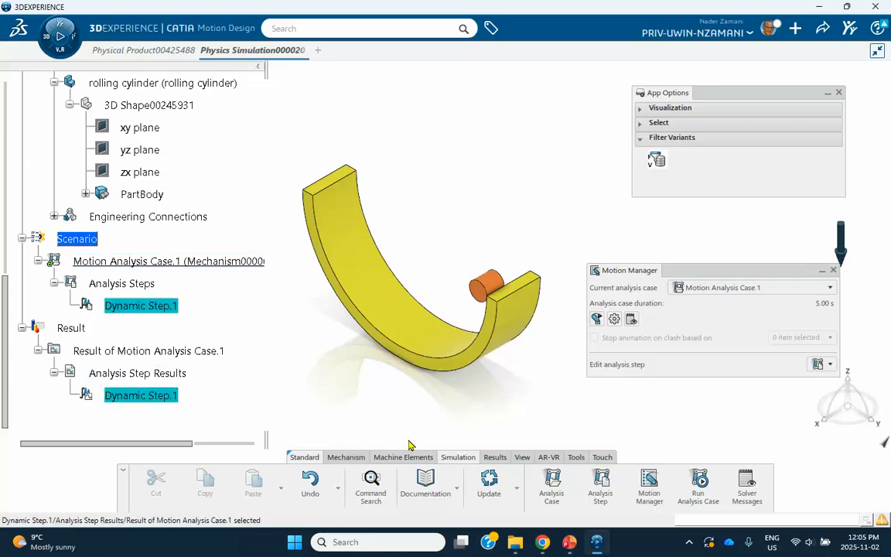
pyautogui.click(495, 457)
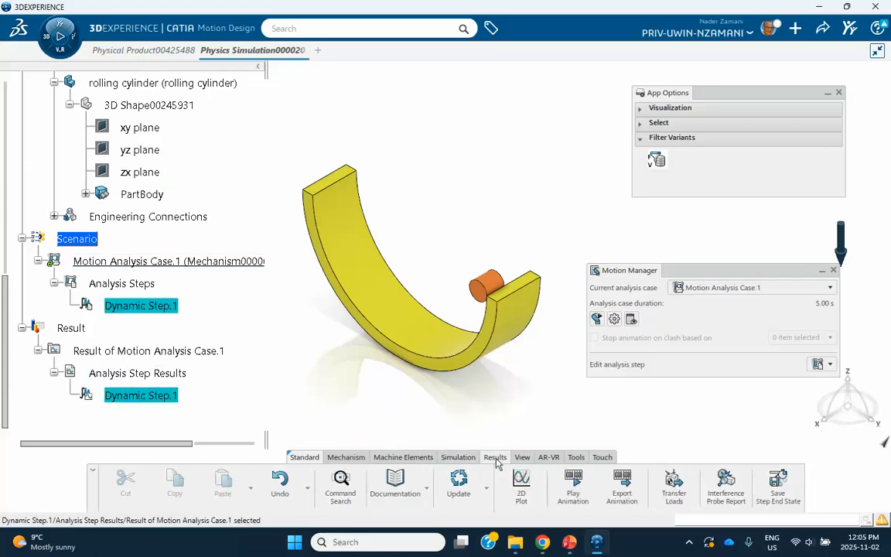
pyautogui.click(573, 485)
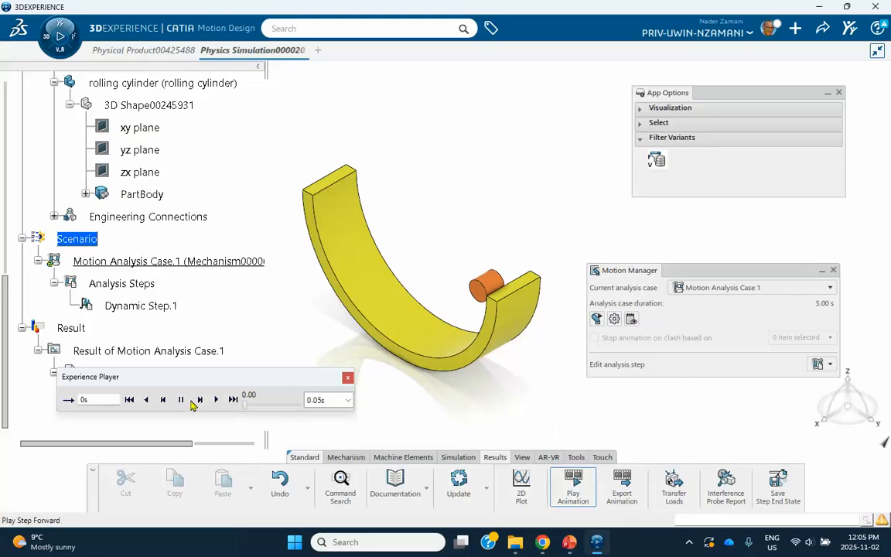
pyautogui.click(217, 401)
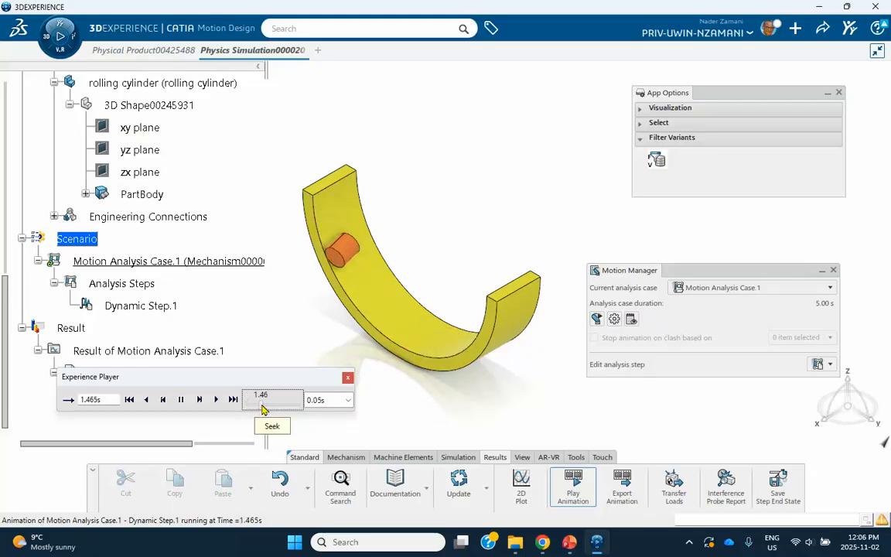
pyautogui.moveTo(265, 410); pyautogui.dragTo(310, 413)
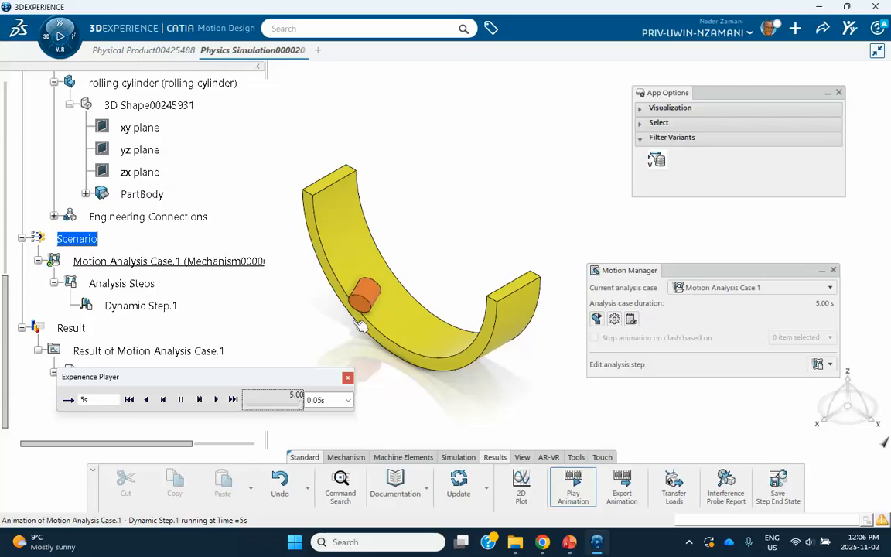
pyautogui.click(347, 377)
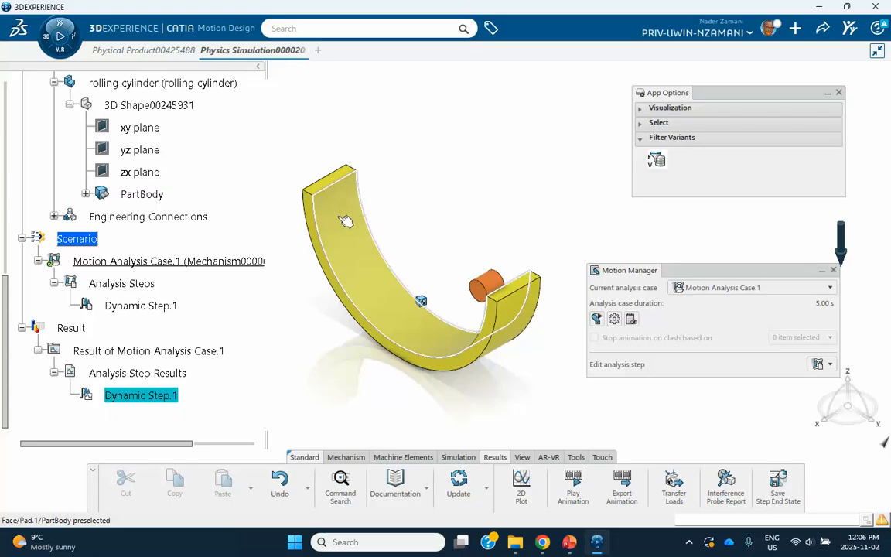
# Increase the pad length of the outer cylinder to make the half-ring wider.
pyautogui.click(346, 222)
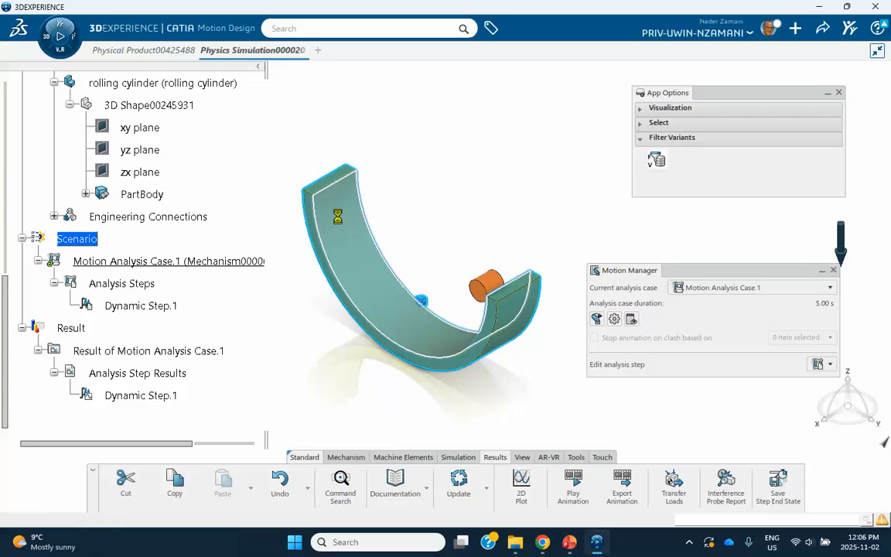
pyautogui.doubleClick(339, 219)
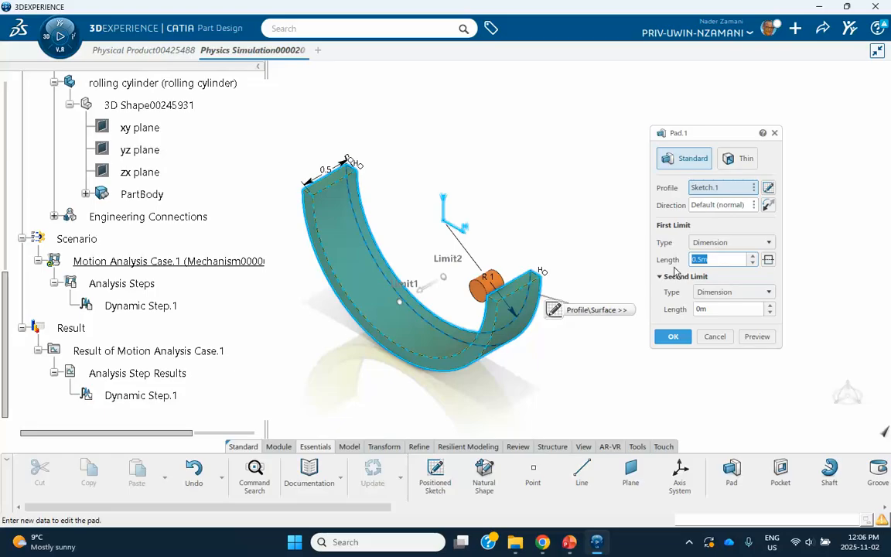
pyautogui.click(673, 337)
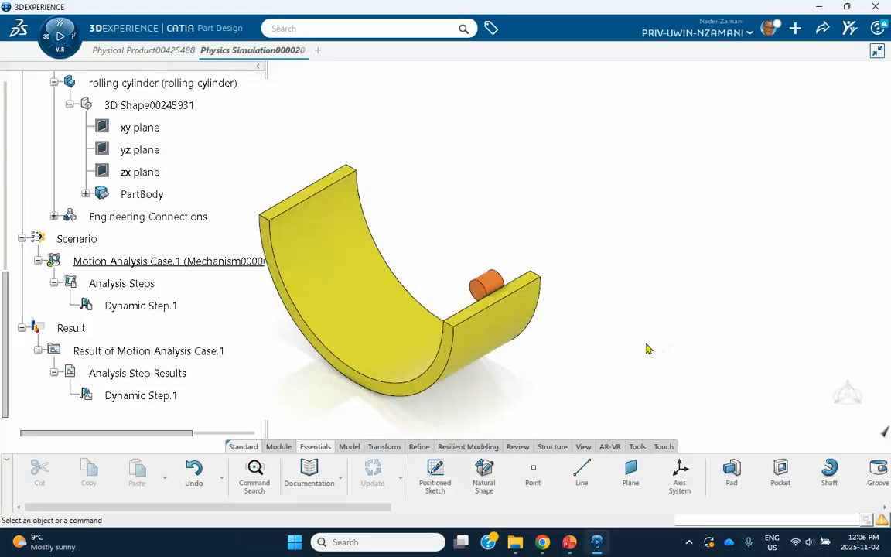
# Return to the motion scenario and recompute the analysis case with the widened outer cylinder.
pyautogui.moveTo(573, 358); pyautogui.dragTo(611, 406, button='middle')
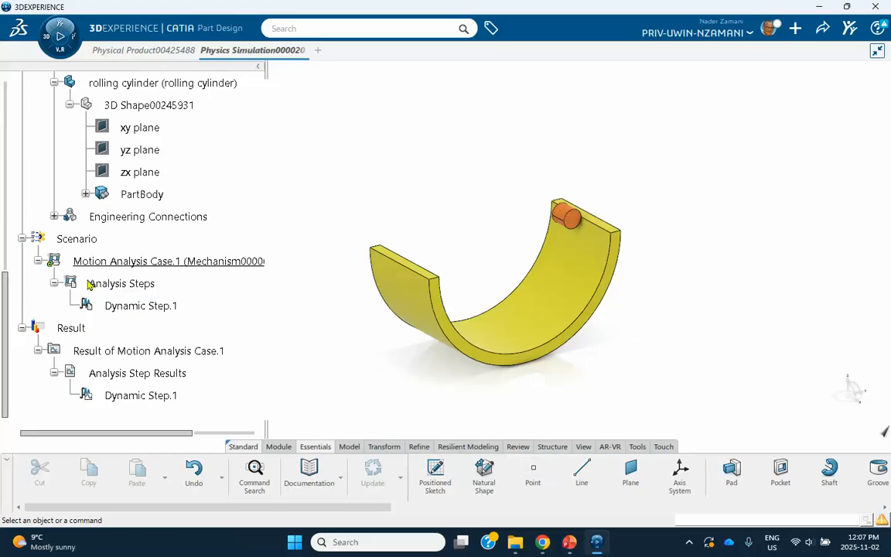
pyautogui.click(82, 241)
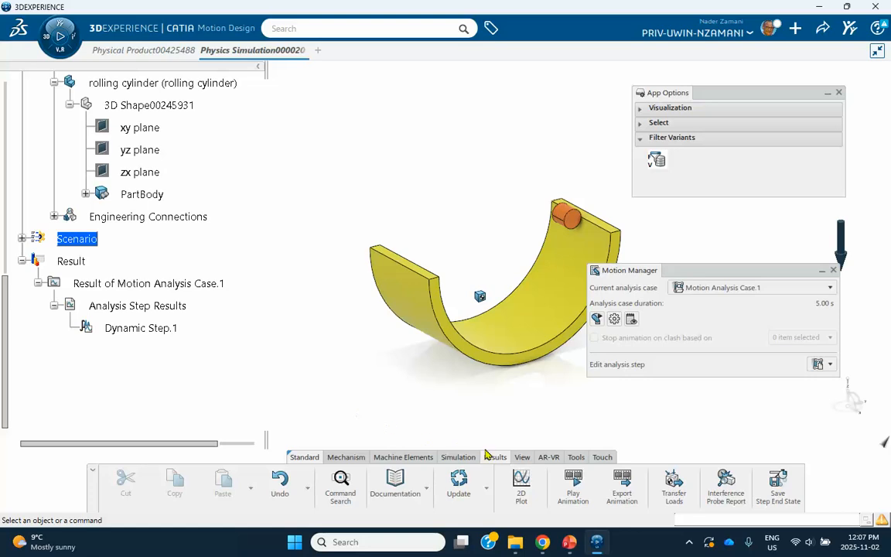
pyautogui.click(458, 458)
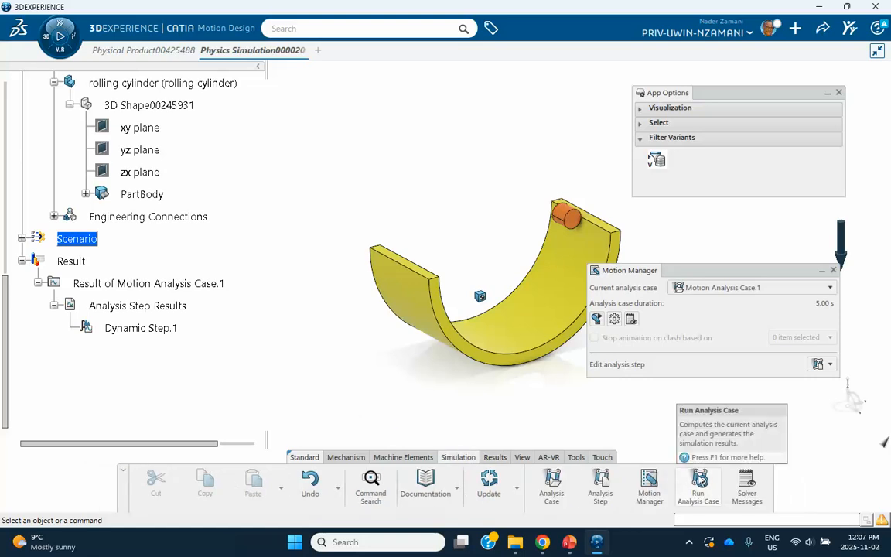
pyautogui.click(699, 481)
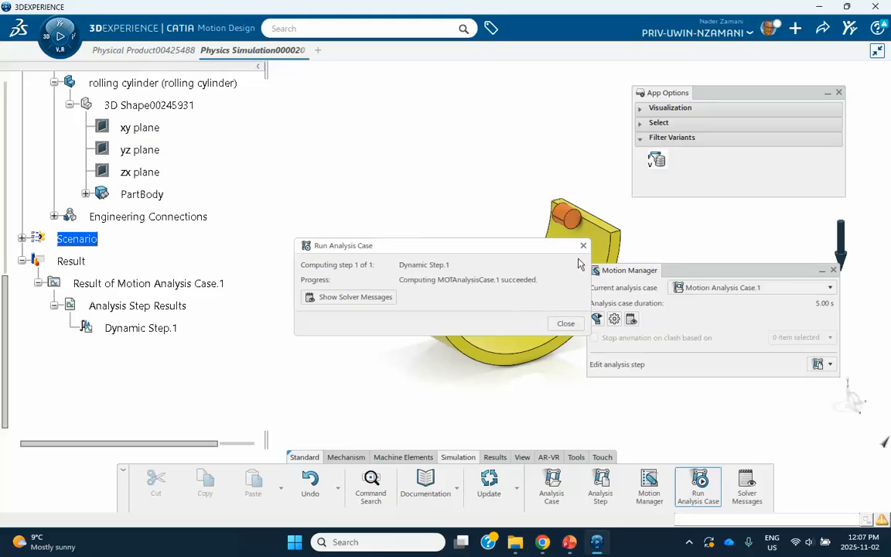
pyautogui.click(566, 323)
# Play the recomputed Dynamic Step.1 animation, scrub back to about 2.32 s, and close the player.
pyautogui.click(147, 328)
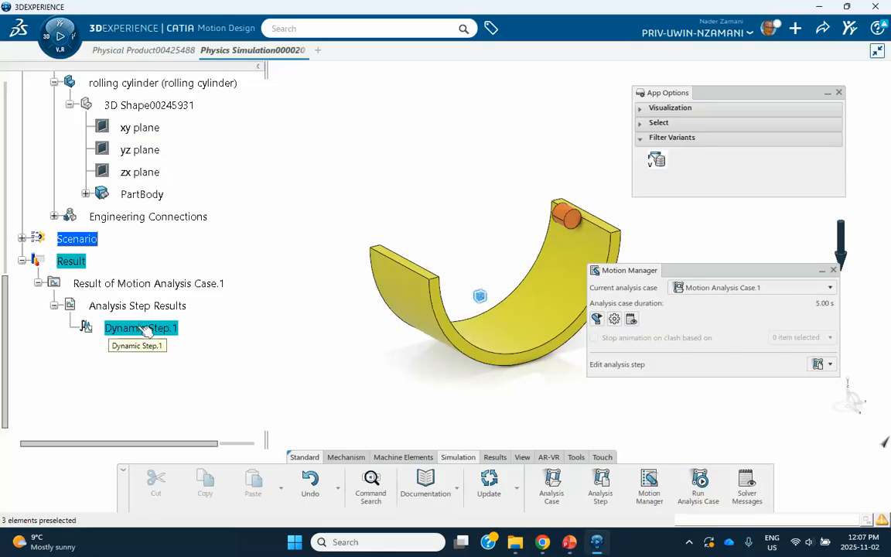
pyautogui.click(495, 458)
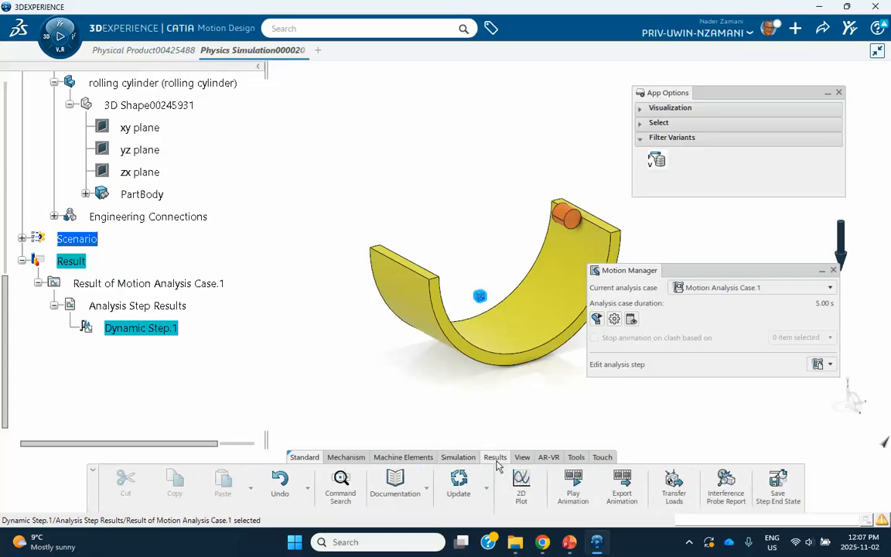
pyautogui.click(573, 483)
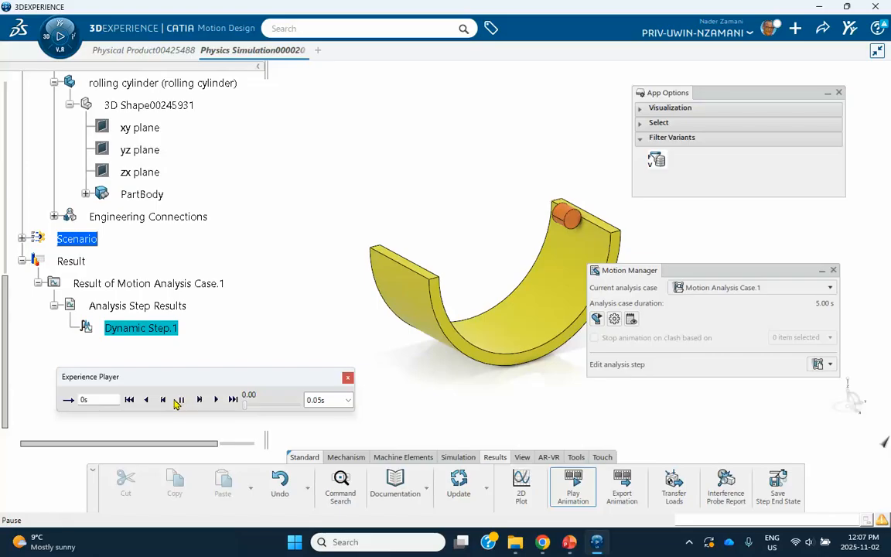
pyautogui.click(216, 399)
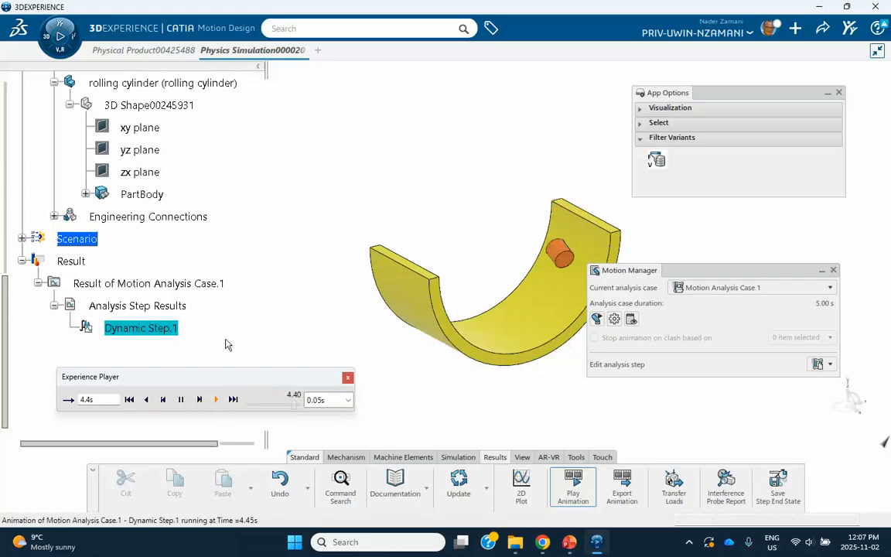
pyautogui.moveTo(373, 374); pyautogui.dragTo(220, 380, button='middle')
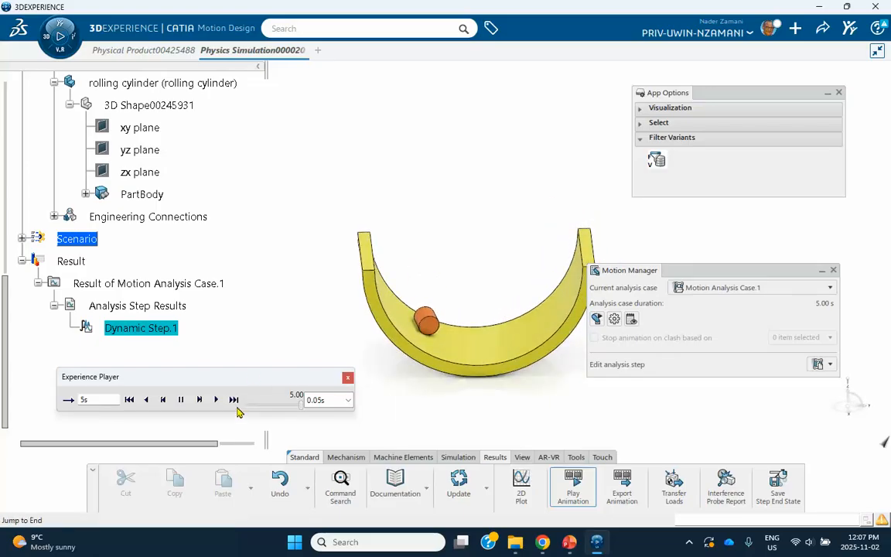
pyautogui.moveTo(302, 414); pyautogui.dragTo(268, 399)
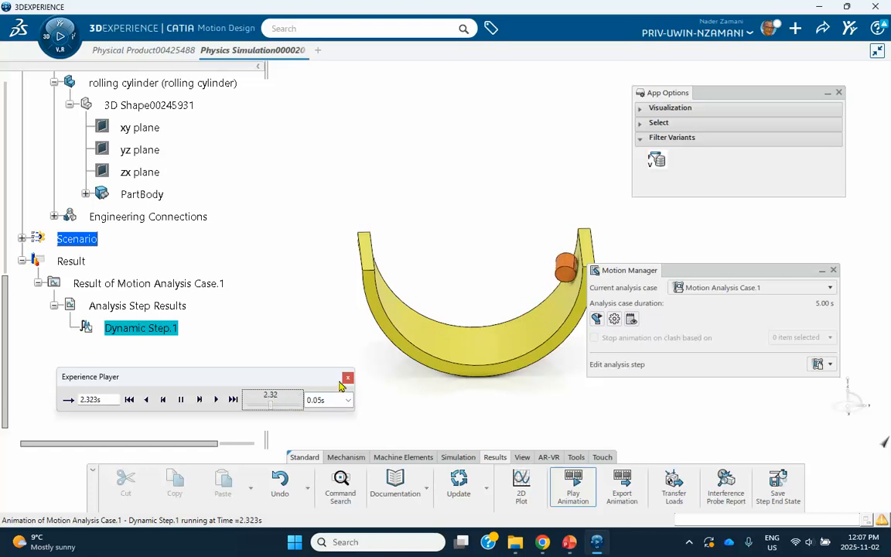
pyautogui.click(347, 378)
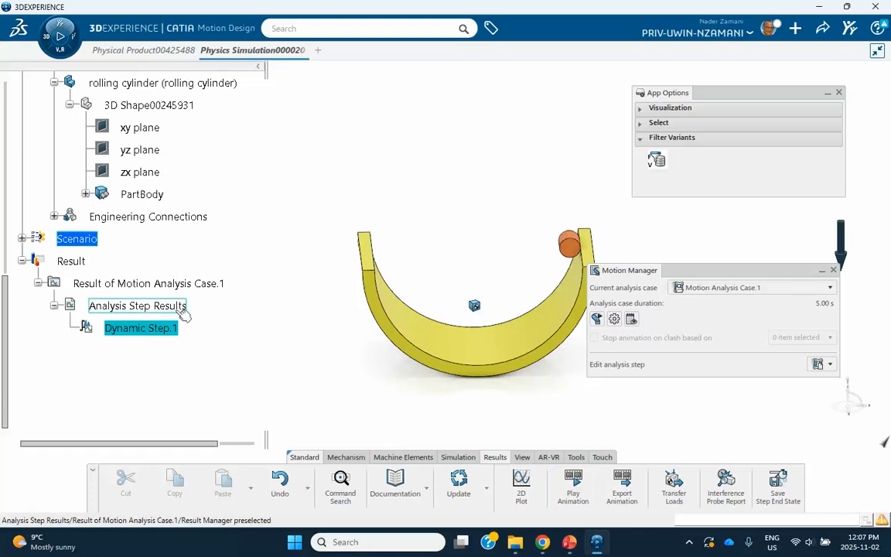
# Edit the sliding friction coefficient of the 3D contact between the rolling and outer cylinders.
pyautogui.scroll(4, 172, 298)
pyautogui.scroll(2, 172, 298)
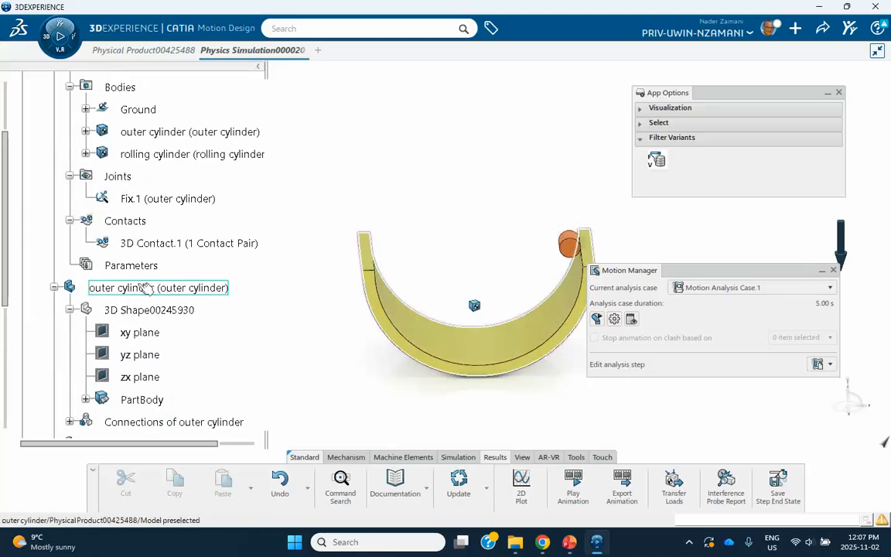
pyautogui.doubleClick(165, 244)
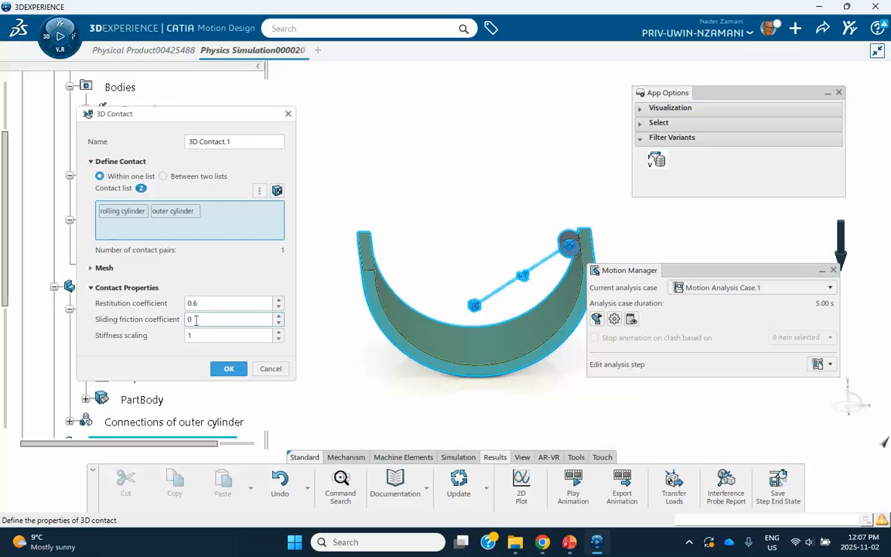
pyautogui.click(201, 320)
pyautogui.click(226, 370)
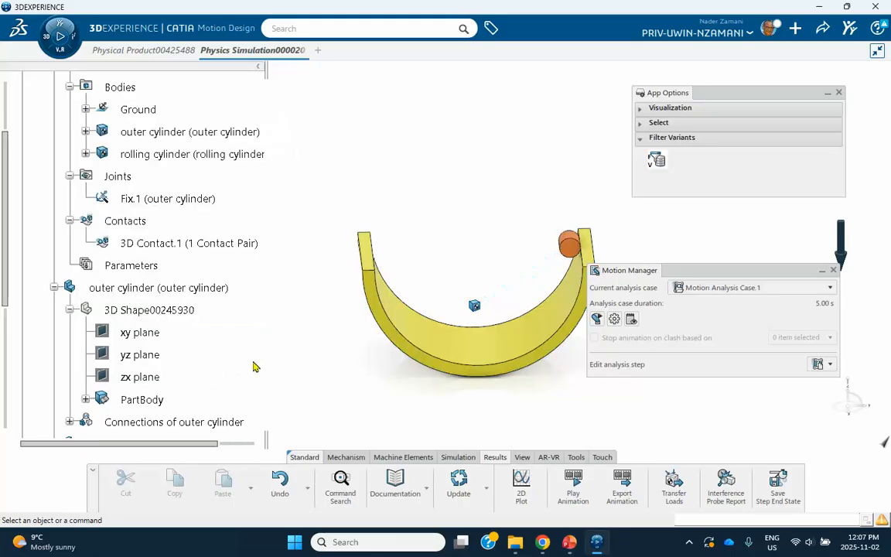
# Rerun the motion analysis case with the edited contact properties and dismiss the computation report.
pyautogui.moveTo(250, 344); pyautogui.dragTo(462, 352, button='middle')
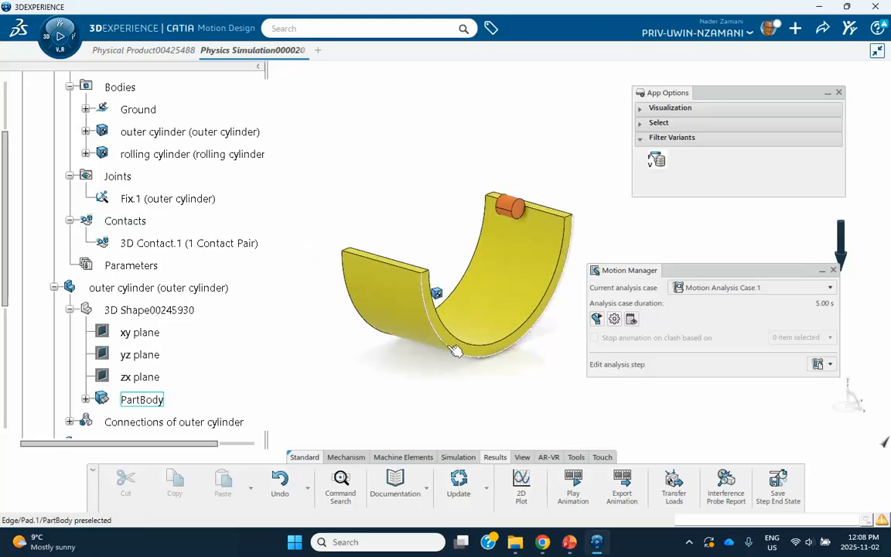
pyautogui.click(458, 457)
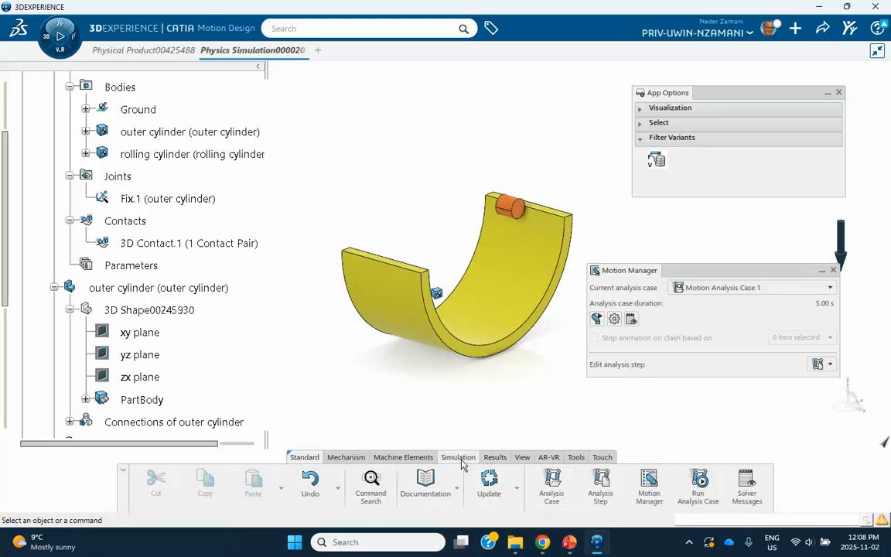
pyautogui.click(699, 486)
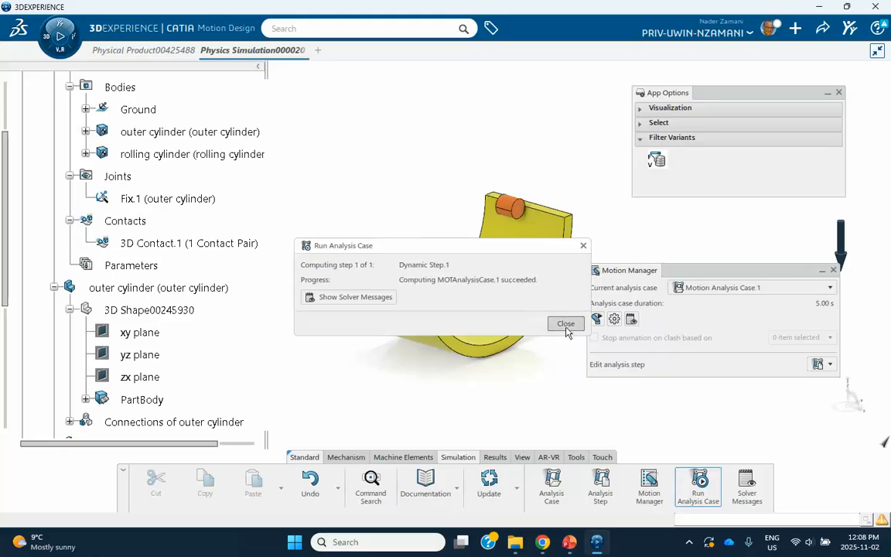
pyautogui.click(568, 328)
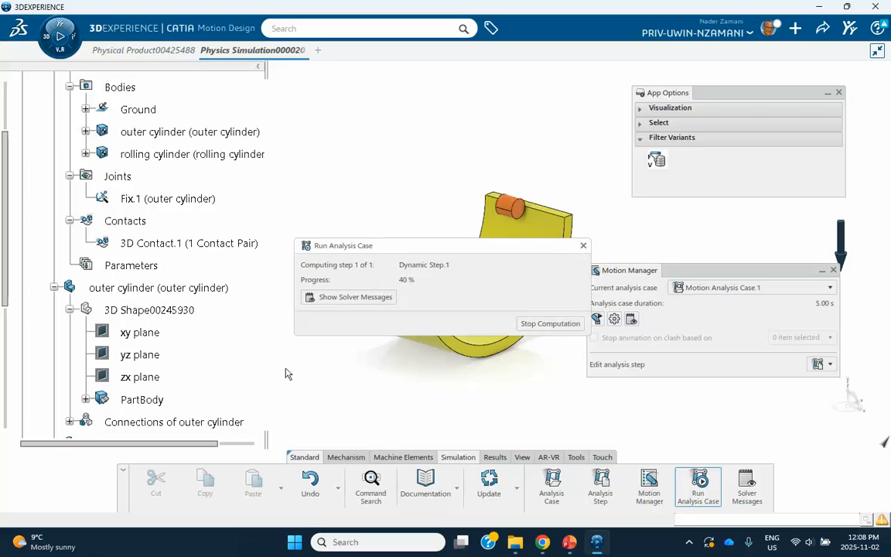
# Locate the Dynamic Step.1 result of the computed motion analysis case and dismiss the computation report.
pyautogui.click(494, 457)
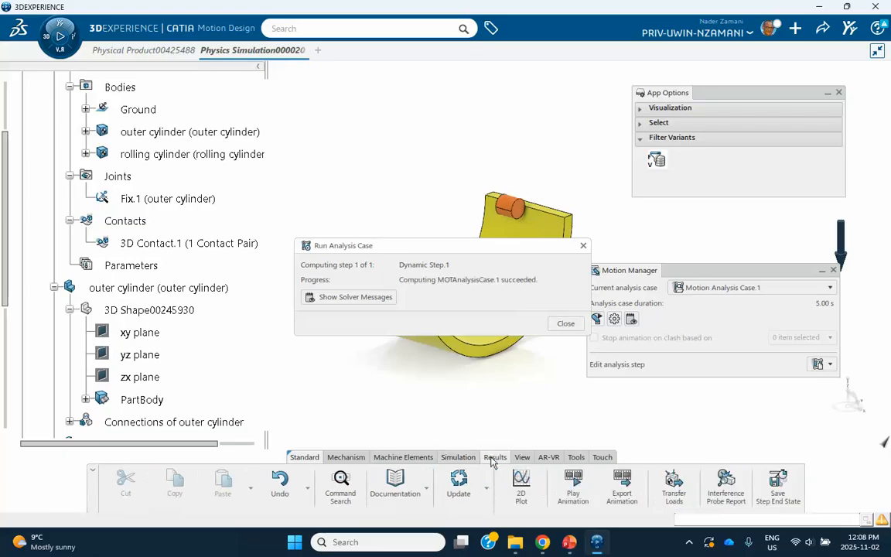
pyautogui.click(566, 324)
pyautogui.scroll(-5, 260, 422)
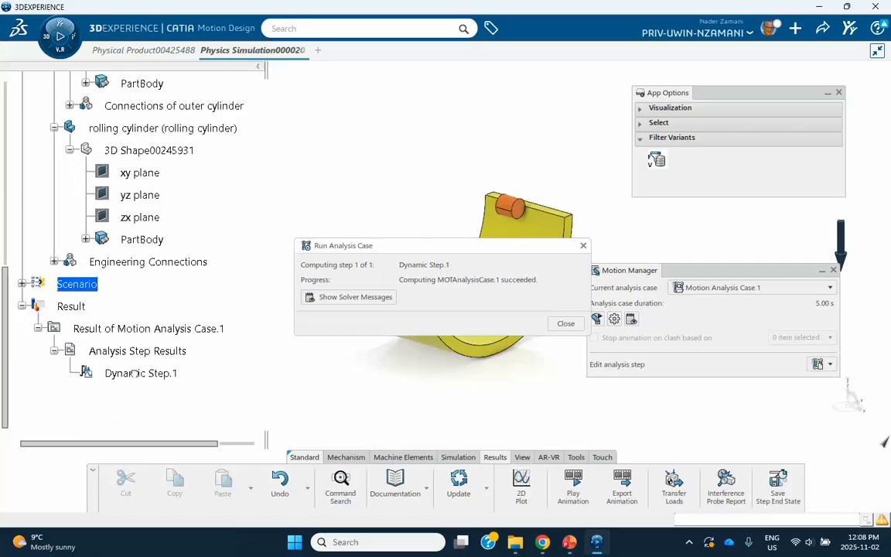
pyautogui.moveTo(501, 250); pyautogui.dragTo(481, 88)
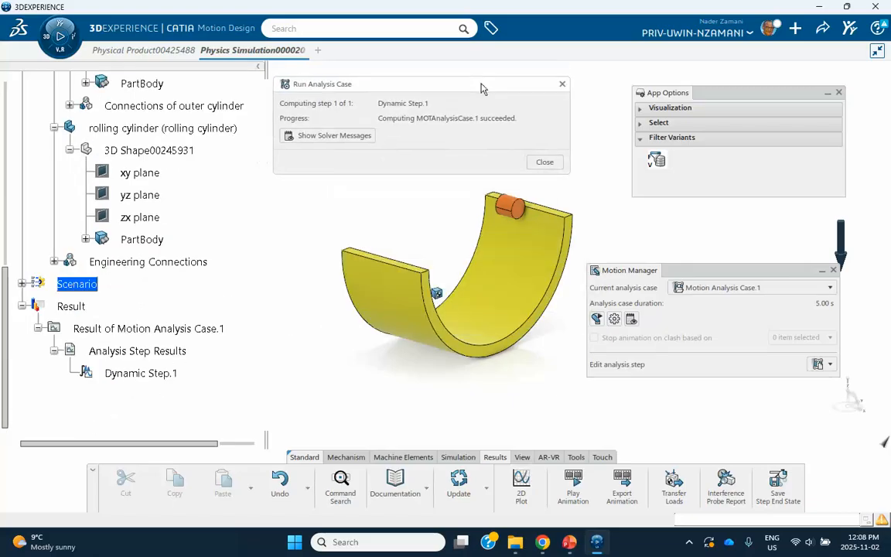
pyautogui.click(541, 161)
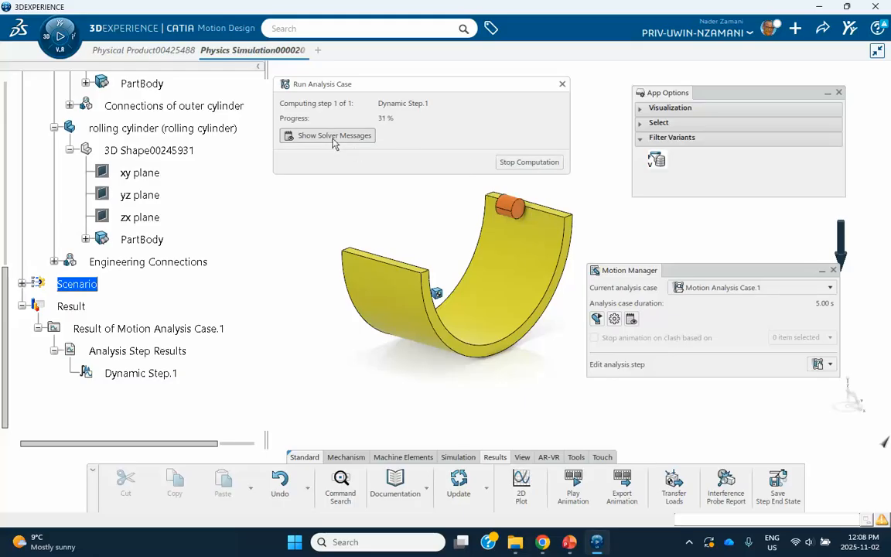
# Review the solver messages of the running analysis case and close them along with the computation report.
pyautogui.click(324, 137)
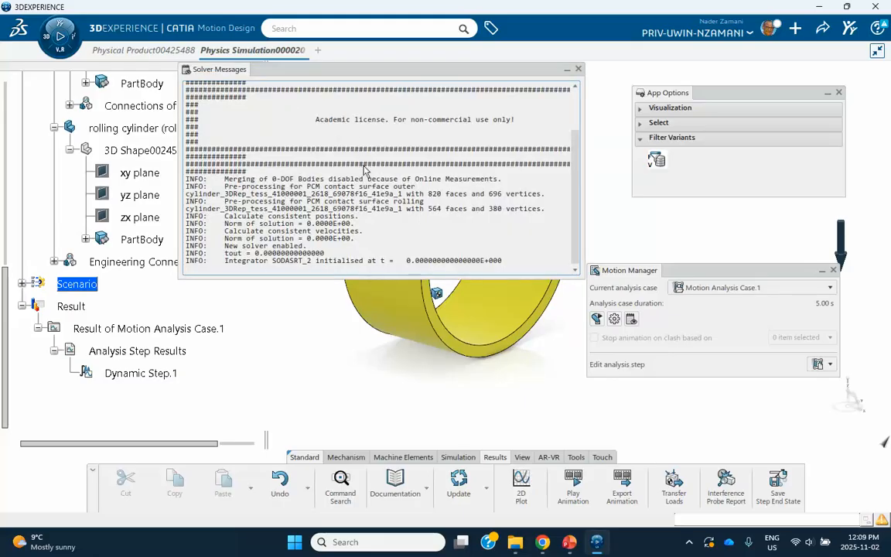
pyautogui.click(577, 70)
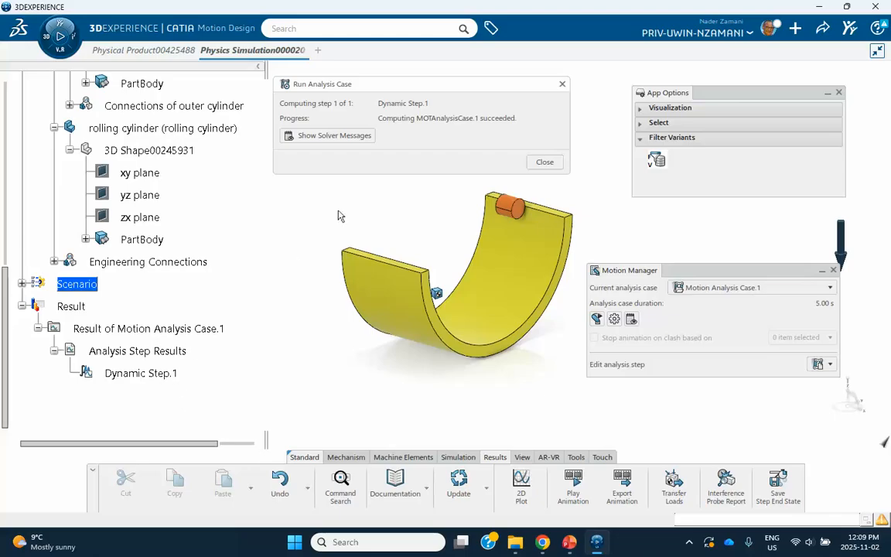
pyautogui.click(543, 162)
# Close the physics simulation without saving and expand the engineering connections in the physical product's tree.
pyautogui.click(182, 51)
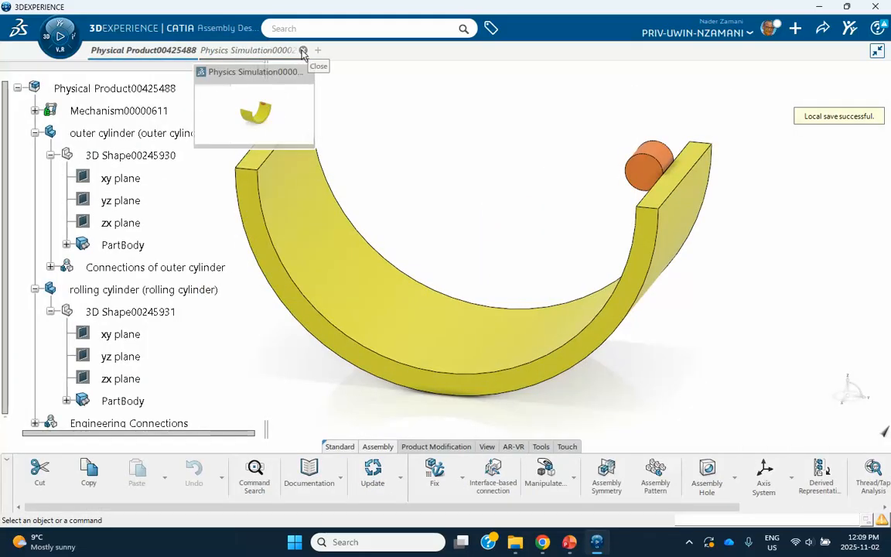
pyautogui.click(303, 51)
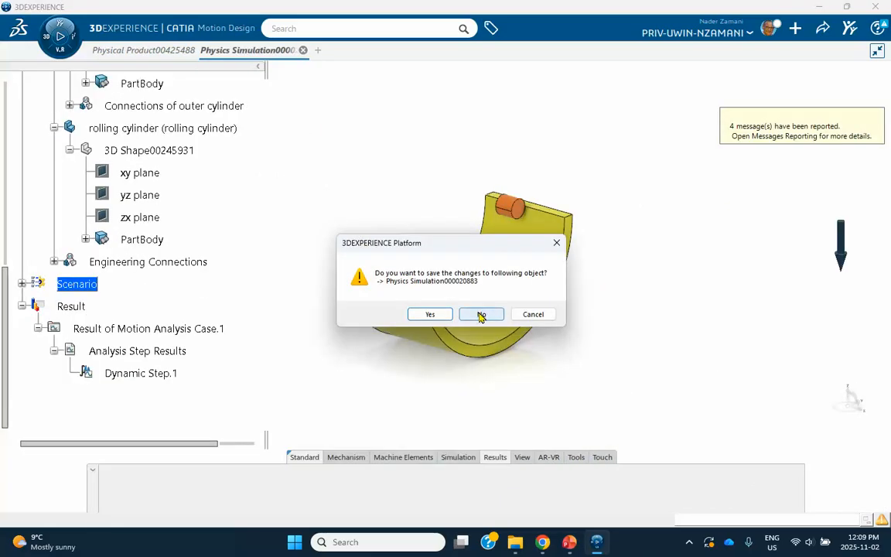
pyautogui.click(478, 314)
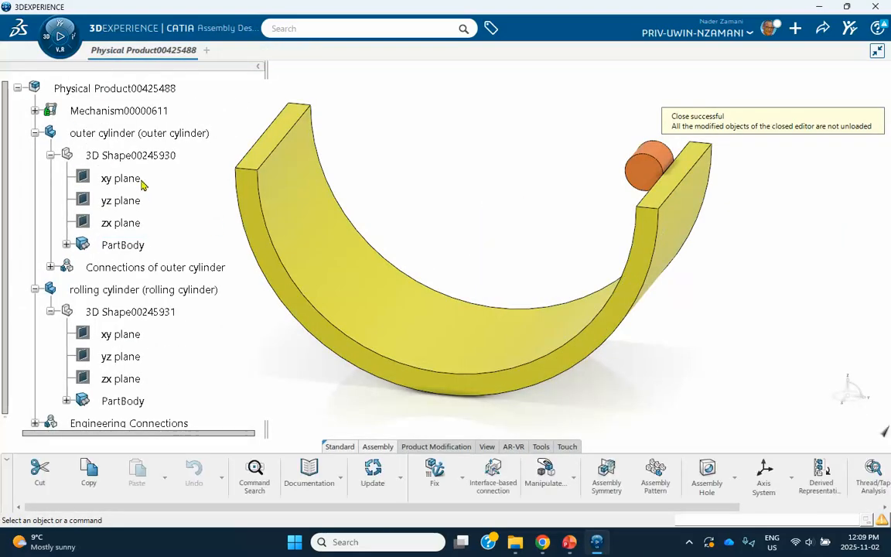
pyautogui.scroll(-5, 136, 170)
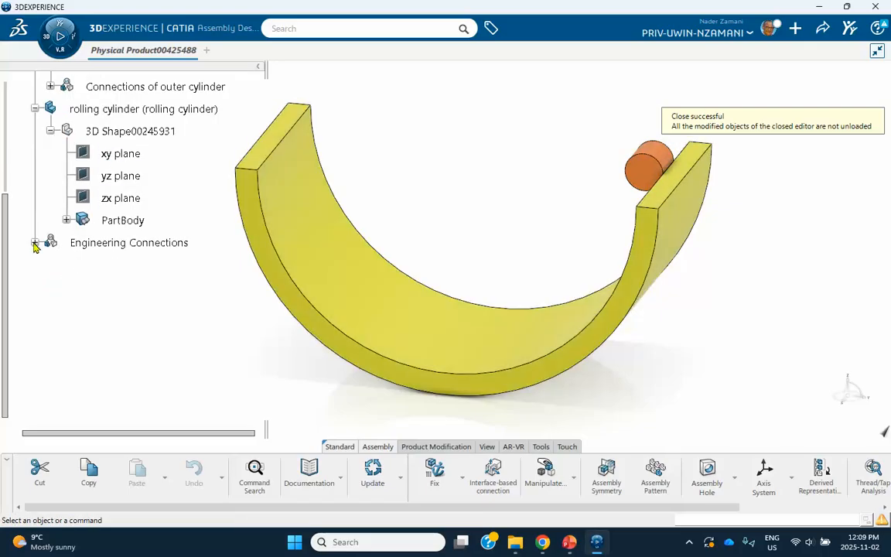
pyautogui.click(35, 244)
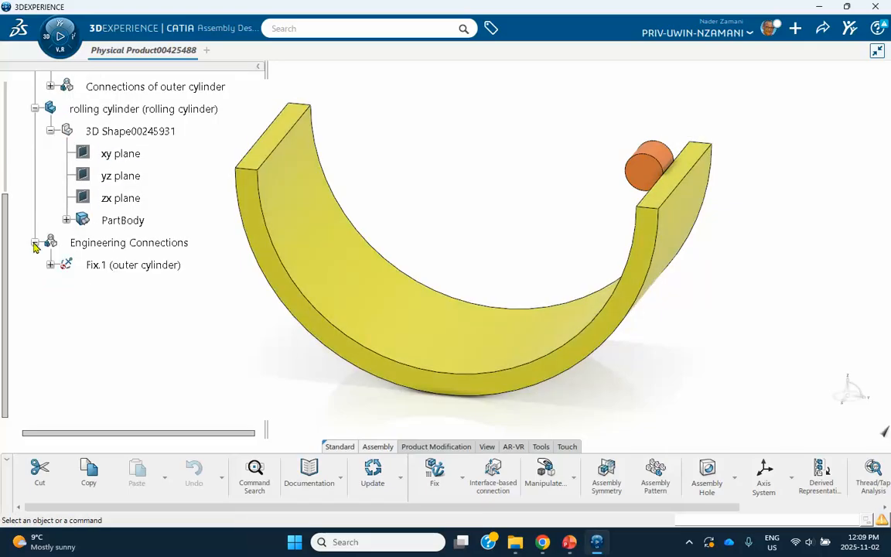
pyautogui.scroll(5, 105, 201)
pyautogui.scroll(-5, 128, 266)
# Create a new motion simulation of the assembly with Motion Analysis Case.1 based on Mechanism00000611.
pyautogui.click(45, 35)
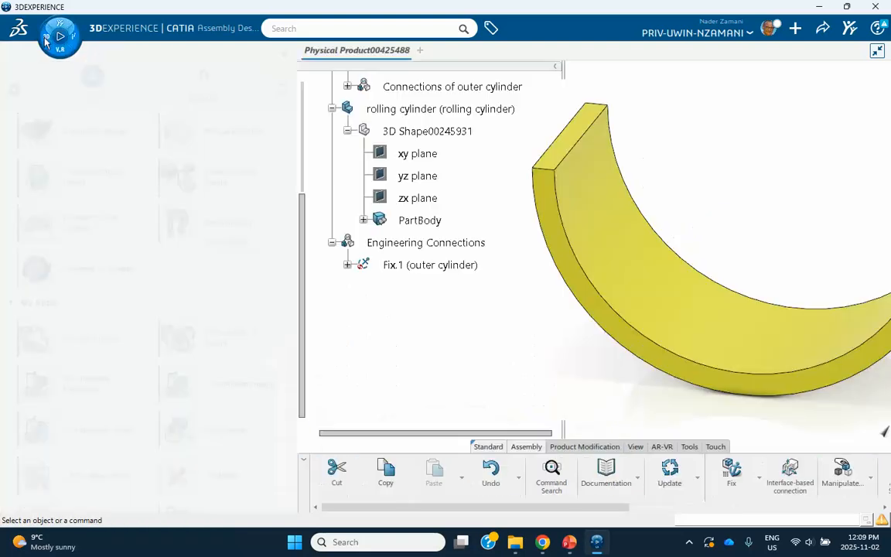
pyautogui.click(215, 226)
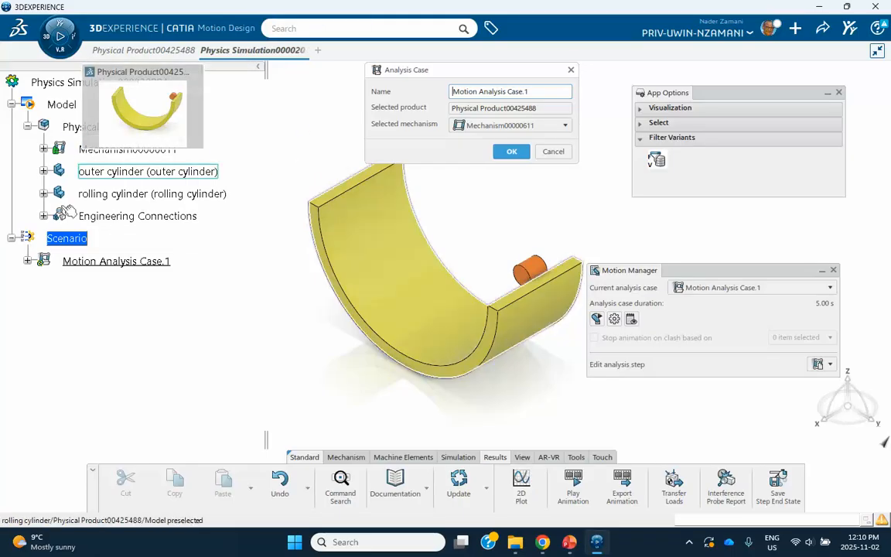
pyautogui.click(564, 125)
pyautogui.click(564, 127)
pyautogui.click(512, 151)
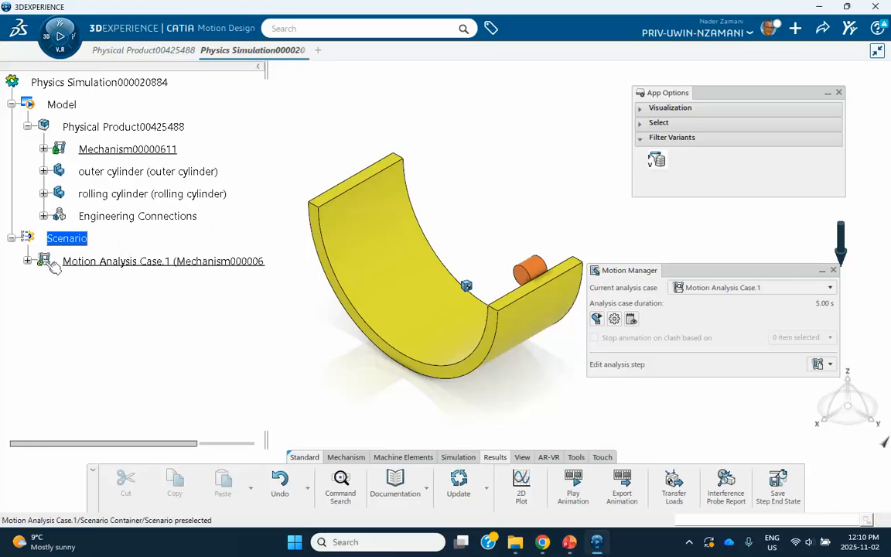
# Review the contact properties of the 3D contact between the rolling and outer cylinders in the mechanism.
pyautogui.moveTo(503, 281); pyautogui.dragTo(702, 227, button='middle')
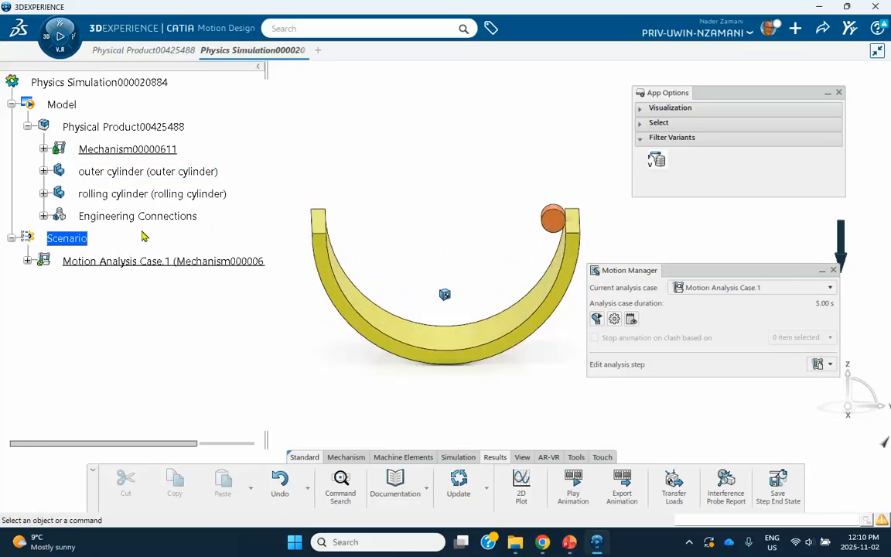
pyautogui.click(43, 149)
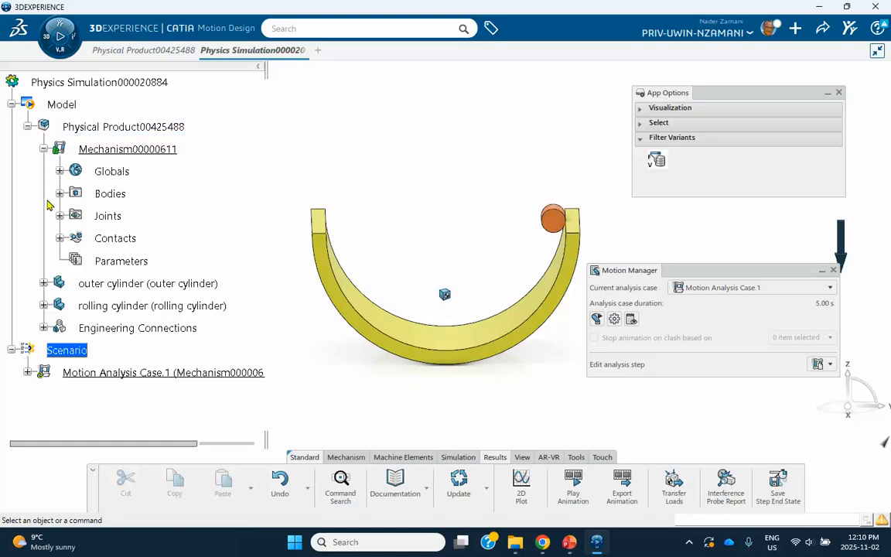
pyautogui.click(59, 239)
pyautogui.scroll(-3, 154, 201)
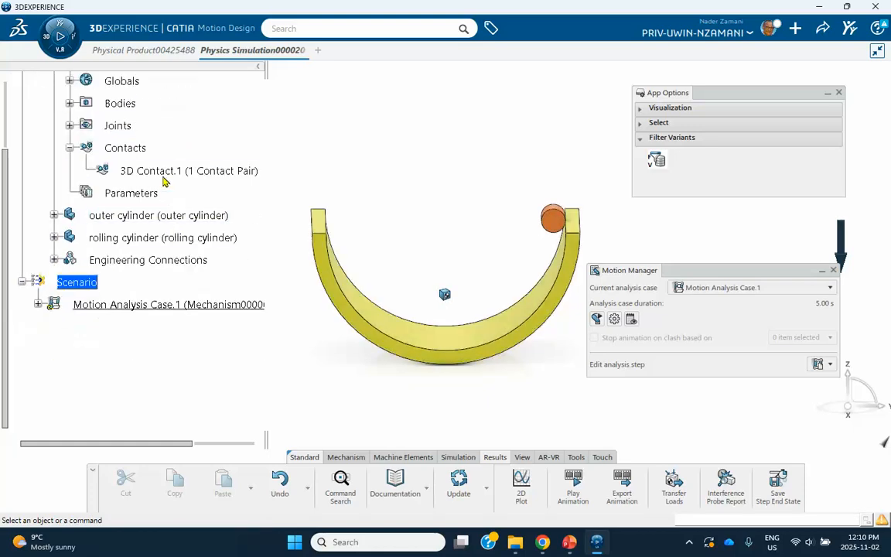
pyautogui.doubleClick(181, 170)
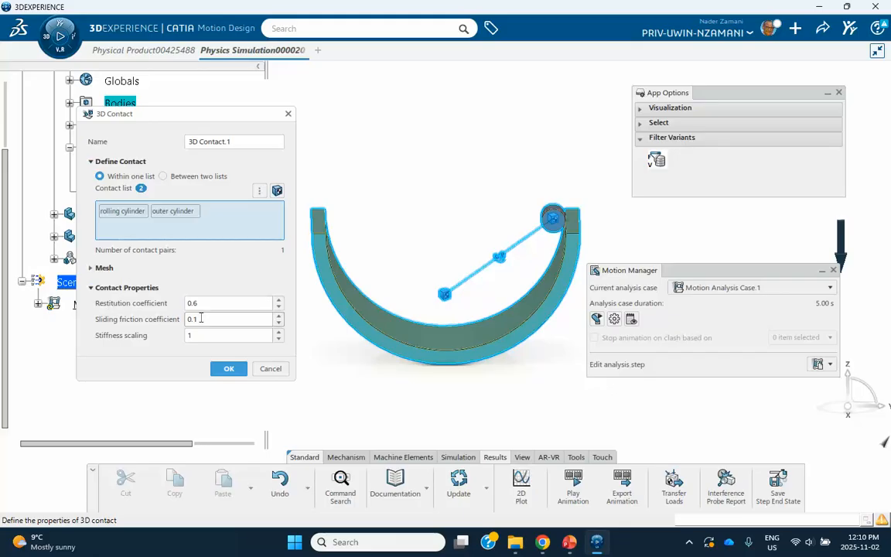
pyautogui.click(236, 370)
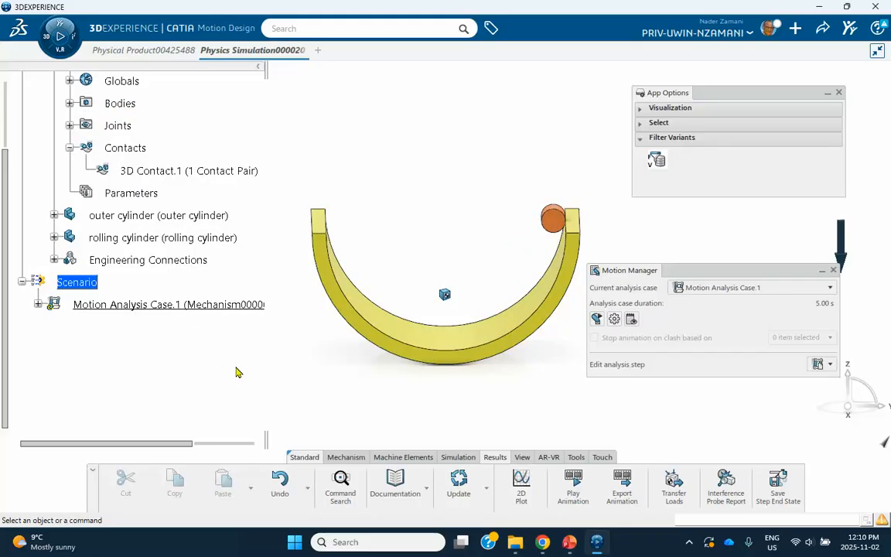
# Run the new motion analysis case and close the computation report.
pyautogui.click(38, 306)
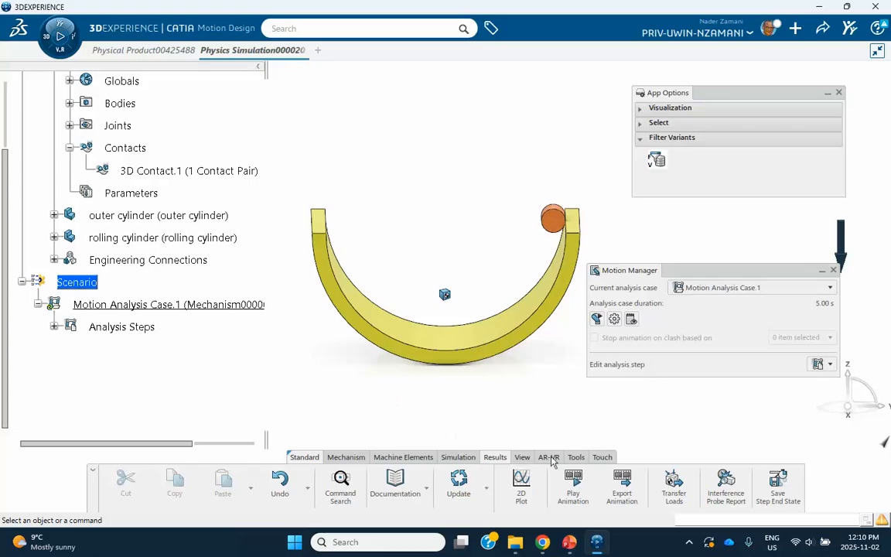
pyautogui.click(457, 457)
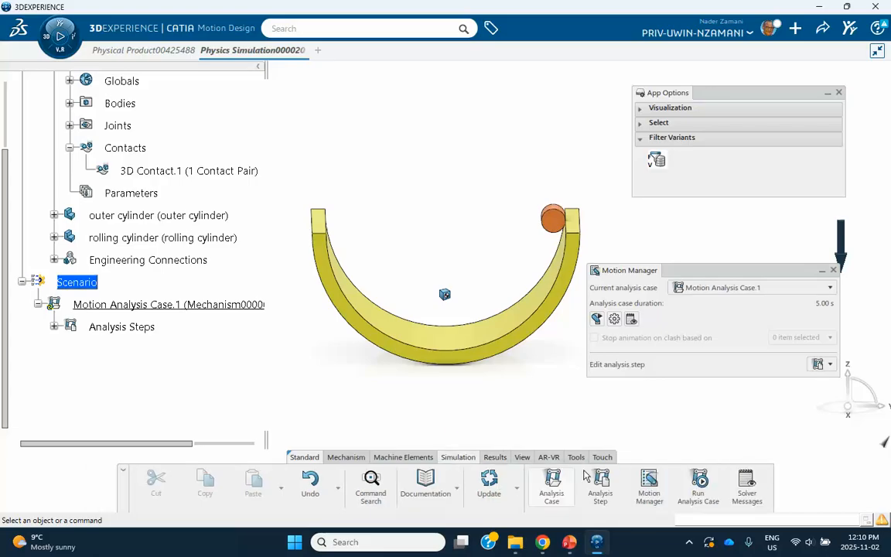
pyautogui.click(699, 485)
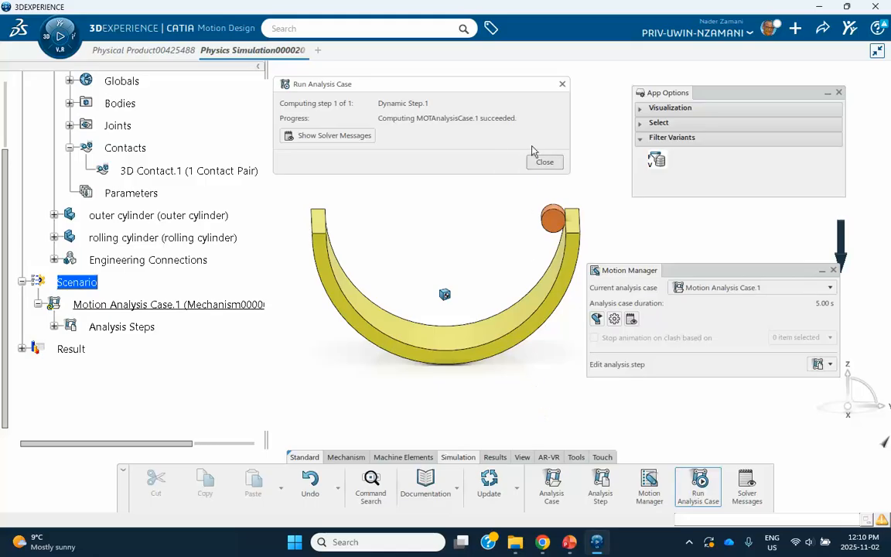
pyautogui.click(563, 84)
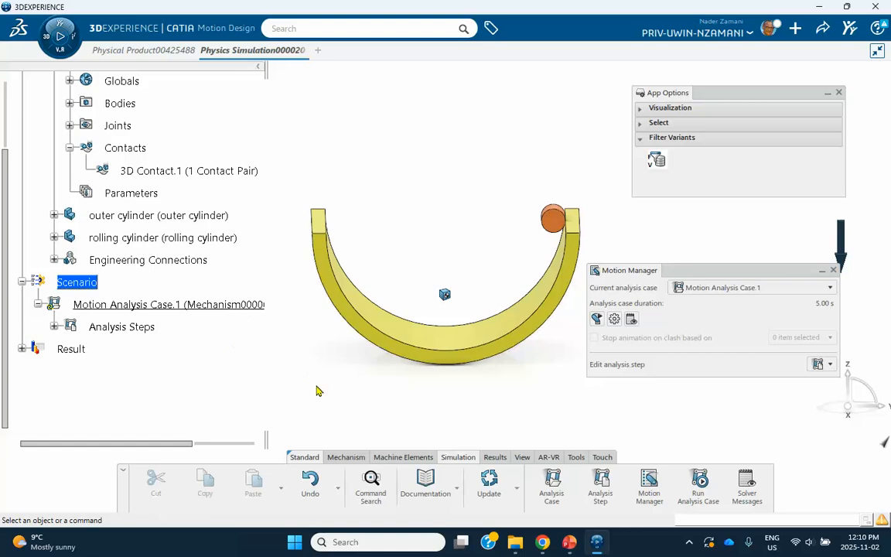
# Play the animation of the Dynamic Step.1 result from the new analysis case.
pyautogui.click(21, 349)
pyautogui.click(38, 281)
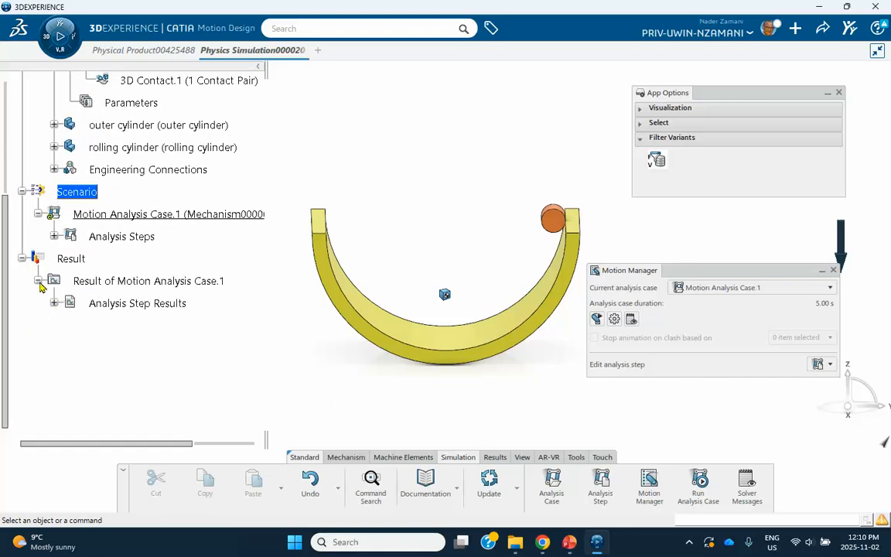
pyautogui.click(54, 304)
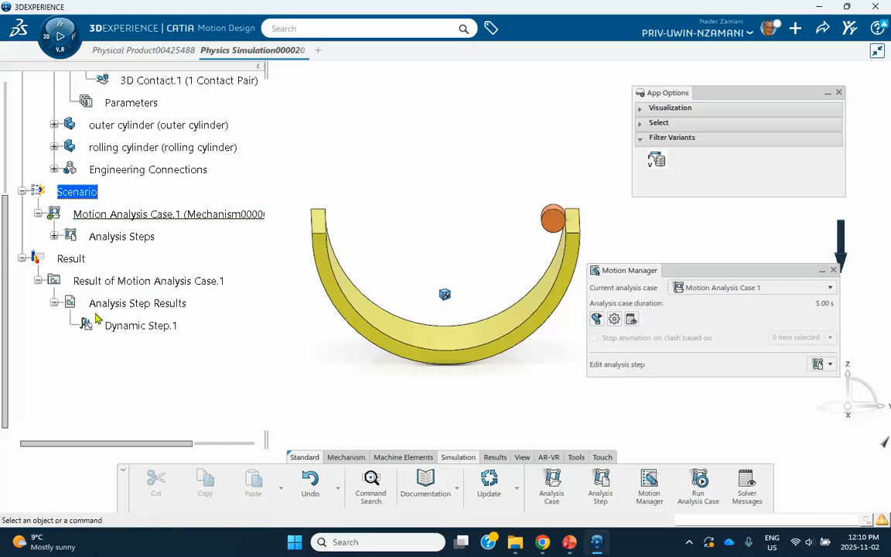
pyautogui.click(141, 325)
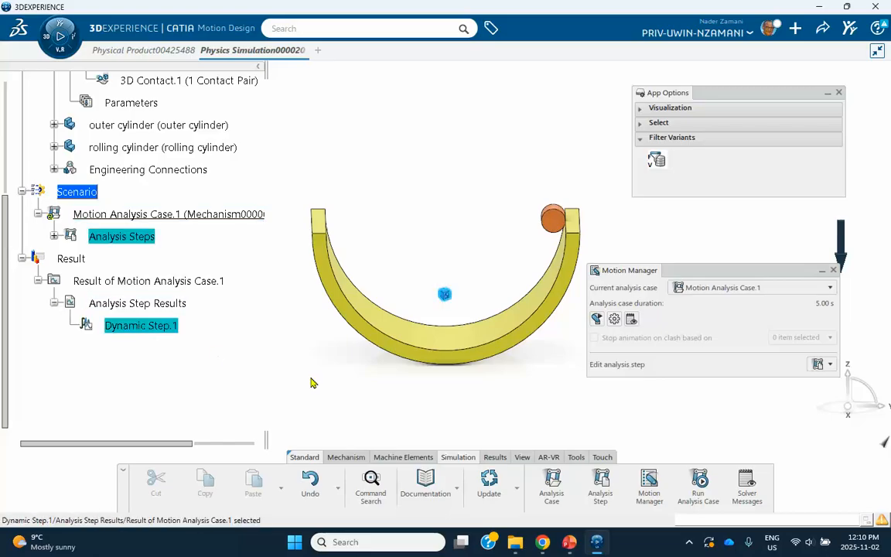
pyautogui.click(495, 458)
pyautogui.click(573, 486)
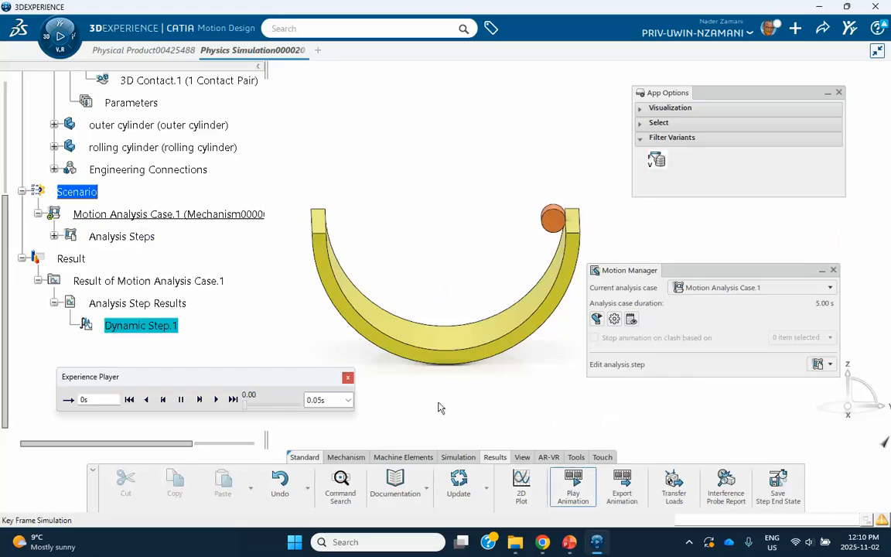
pyautogui.click(217, 399)
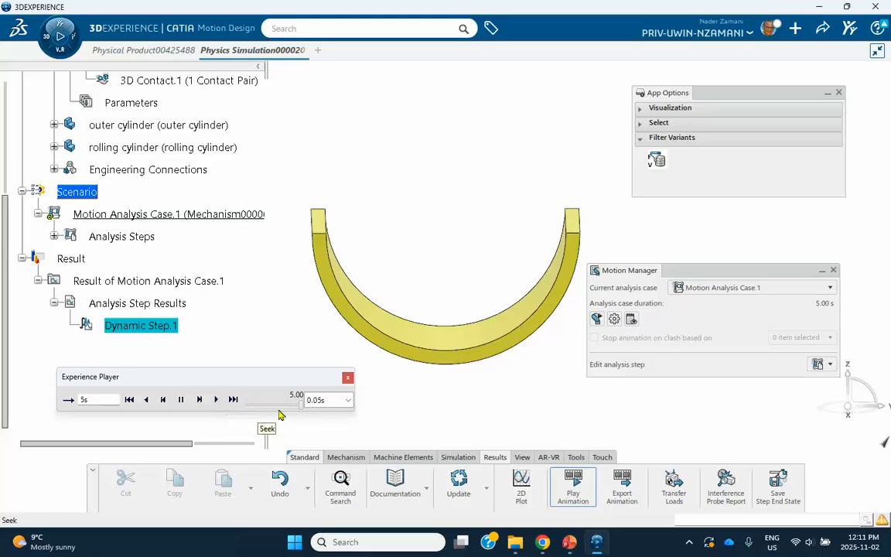
# Scrub the animation back to about 0.61 s and forward to about 3.89 s, and close the player.
pyautogui.moveTo(301, 411); pyautogui.dragTo(238, 410)
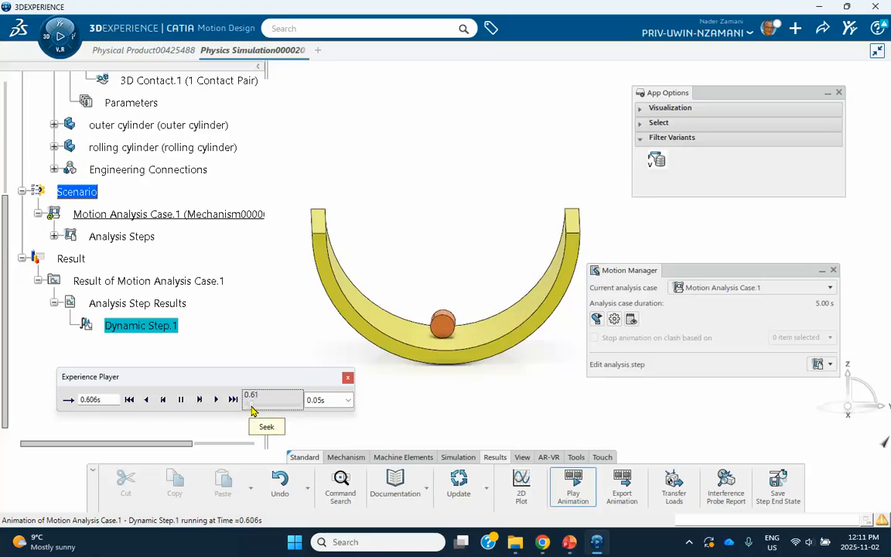
pyautogui.moveTo(252, 407); pyautogui.dragTo(288, 413)
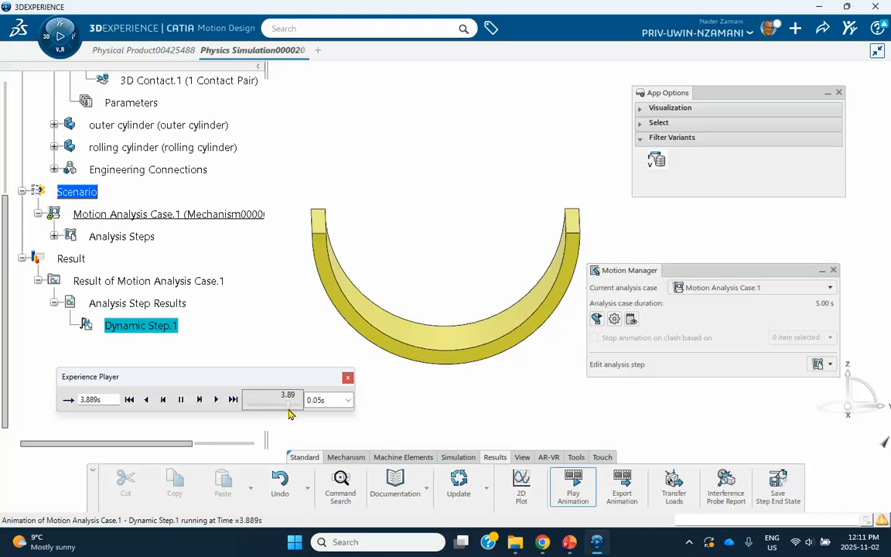
pyautogui.click(233, 399)
pyautogui.click(347, 377)
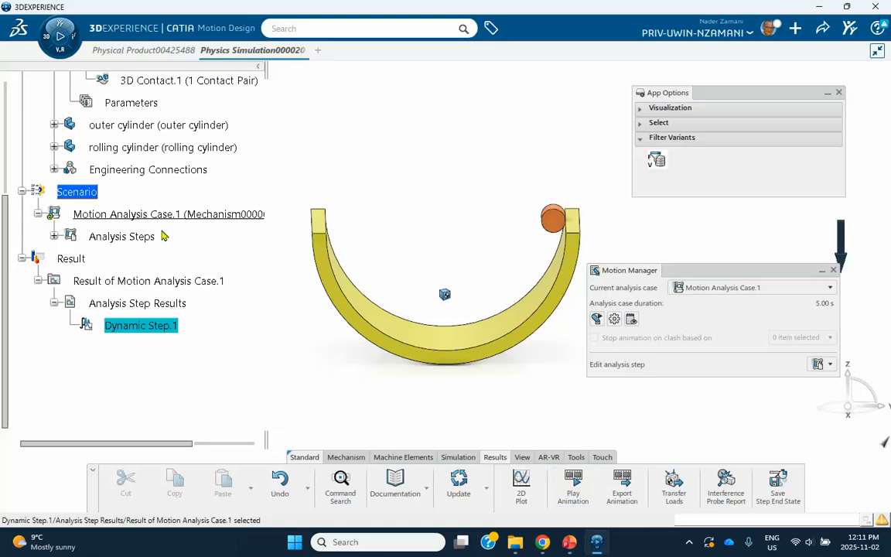
# Set the sliding friction coefficient of the 3D contact between the cylinders to 0.2.
pyautogui.scroll(3, 164, 236)
pyautogui.scroll(-2, 178, 201)
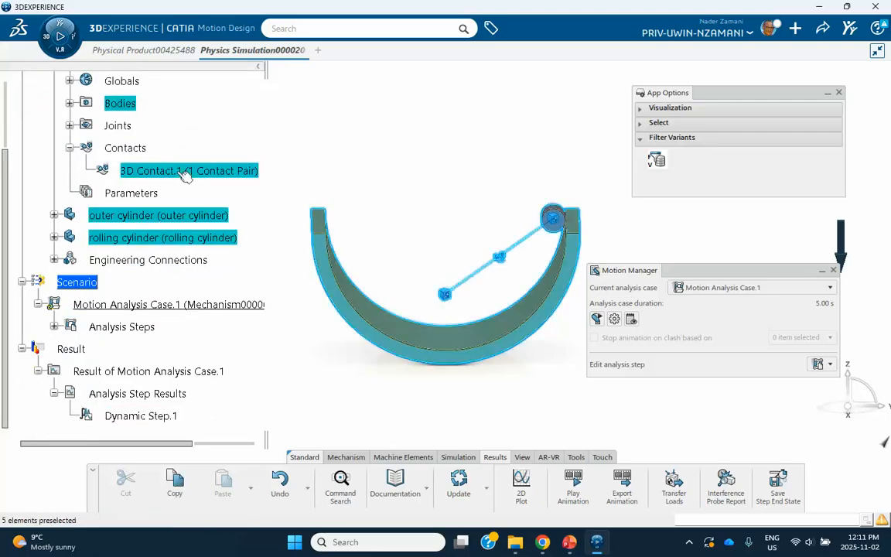
pyautogui.doubleClick(186, 175)
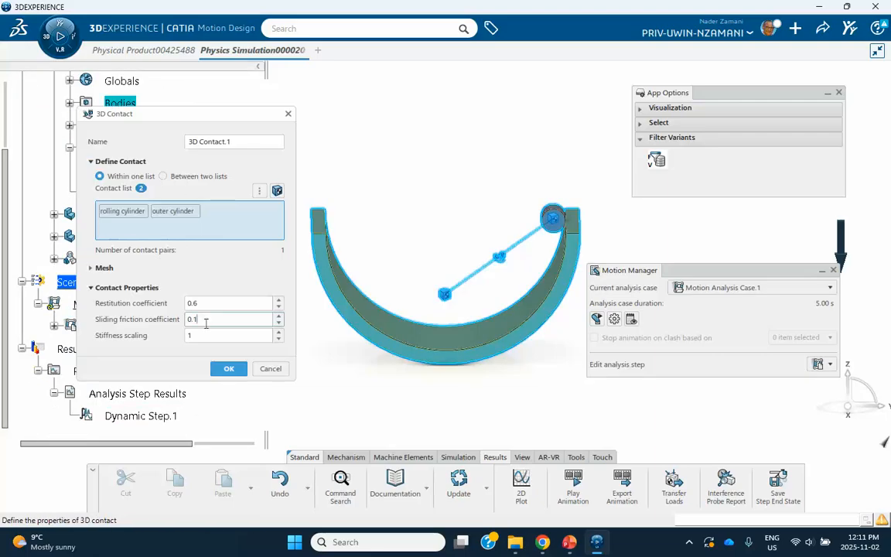
pyautogui.press('BackSpace')
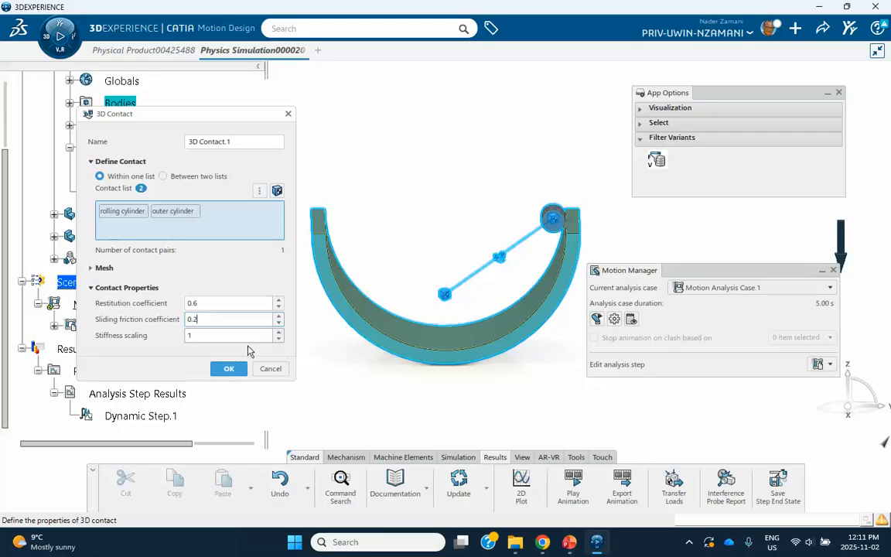
pyautogui.click(229, 368)
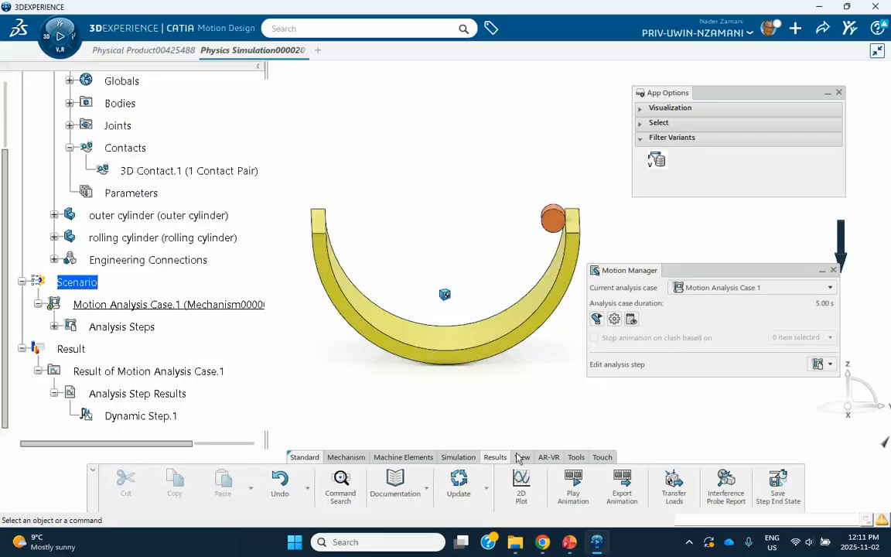
# Run Motion Analysis Case.1 with the updated friction and close the computation report.
pyautogui.click(458, 458)
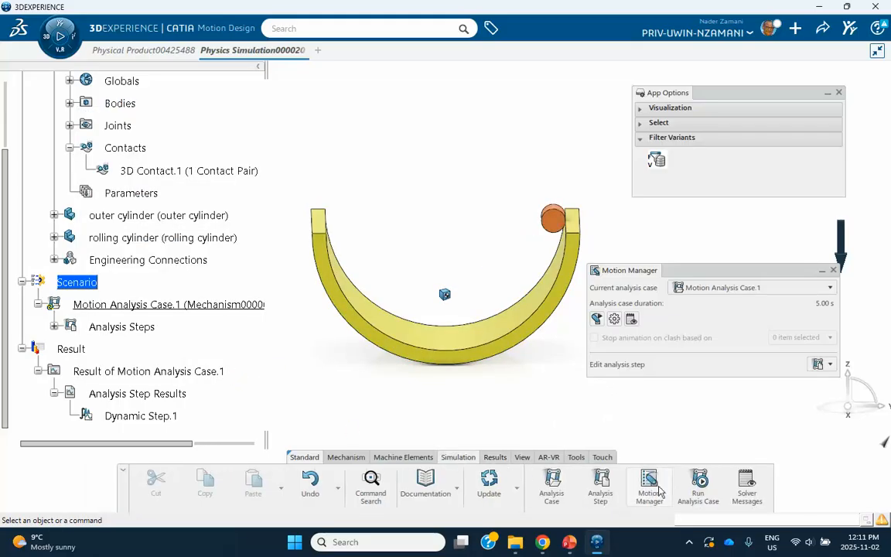
pyautogui.click(698, 483)
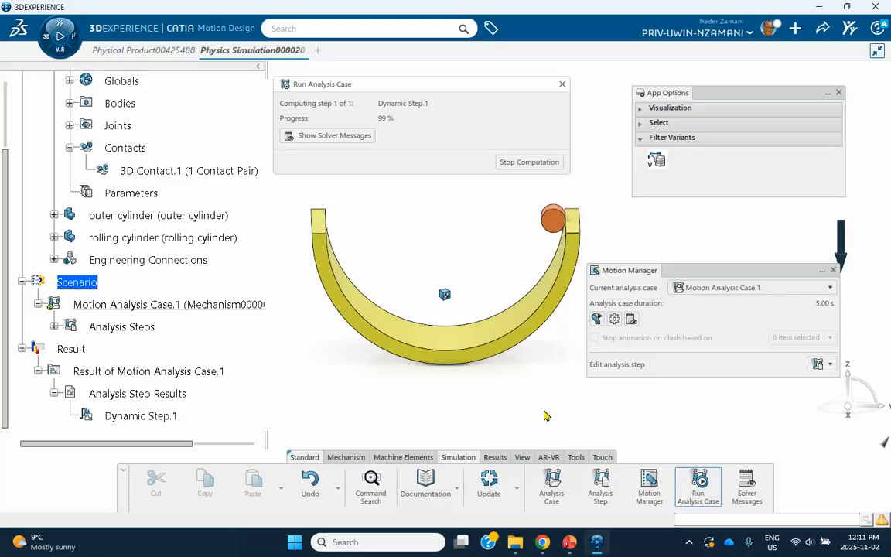
pyautogui.click(562, 83)
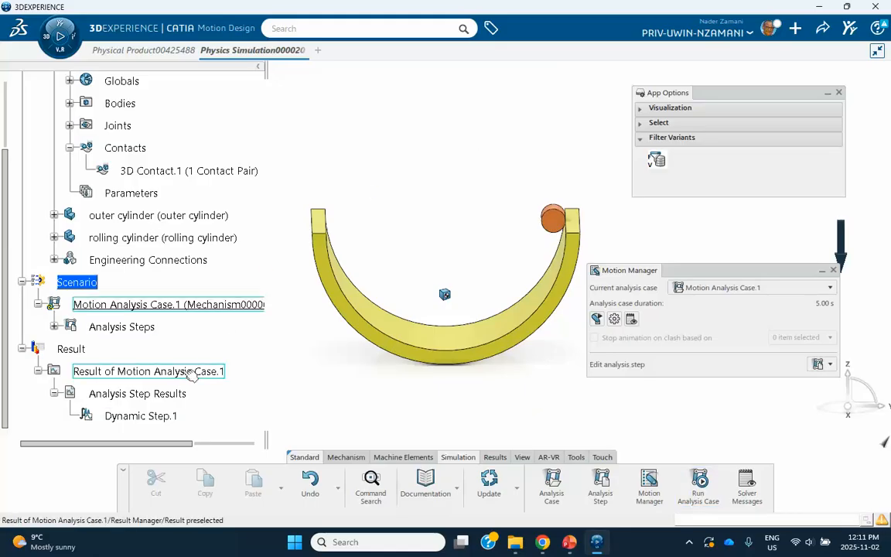
# Open the Dynamic Step.1 result animation, scrub it forward, and close the player.
pyautogui.click(150, 419)
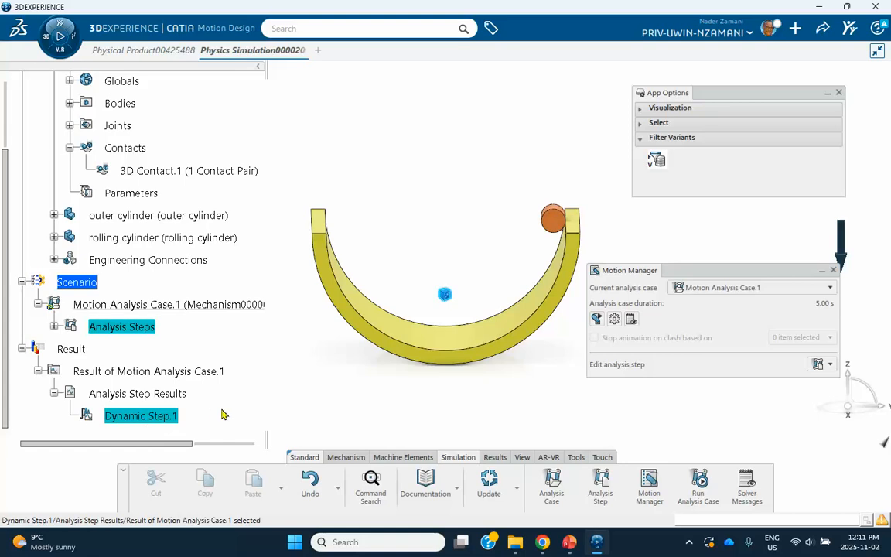
pyautogui.click(495, 458)
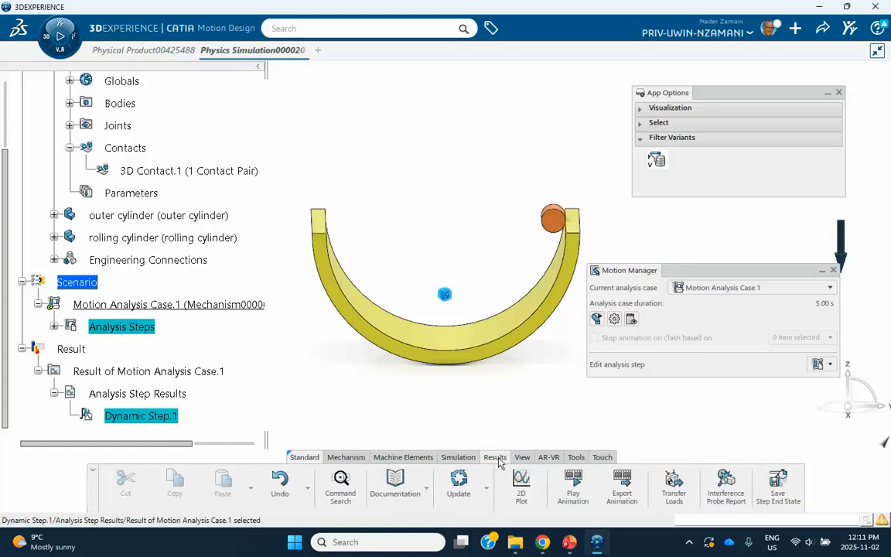
pyautogui.click(573, 485)
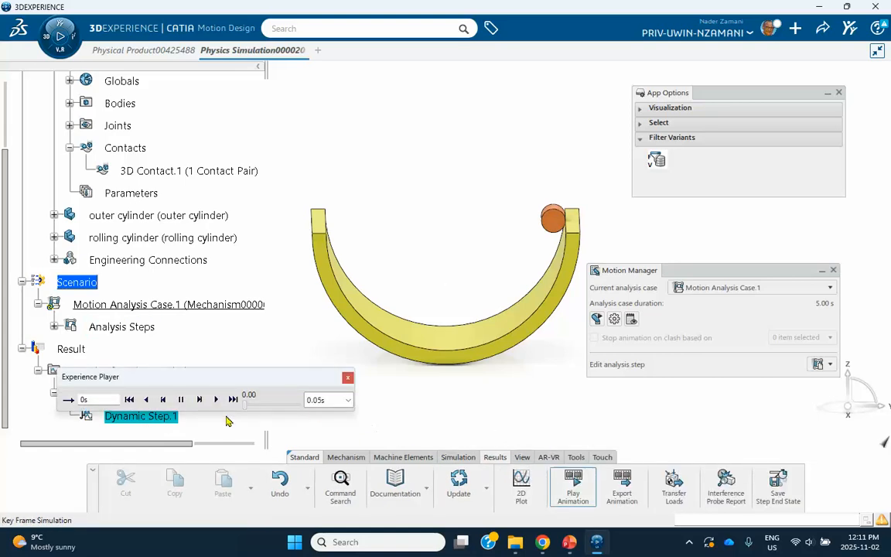
pyautogui.moveTo(243, 408); pyautogui.dragTo(266, 407)
pyautogui.click(347, 377)
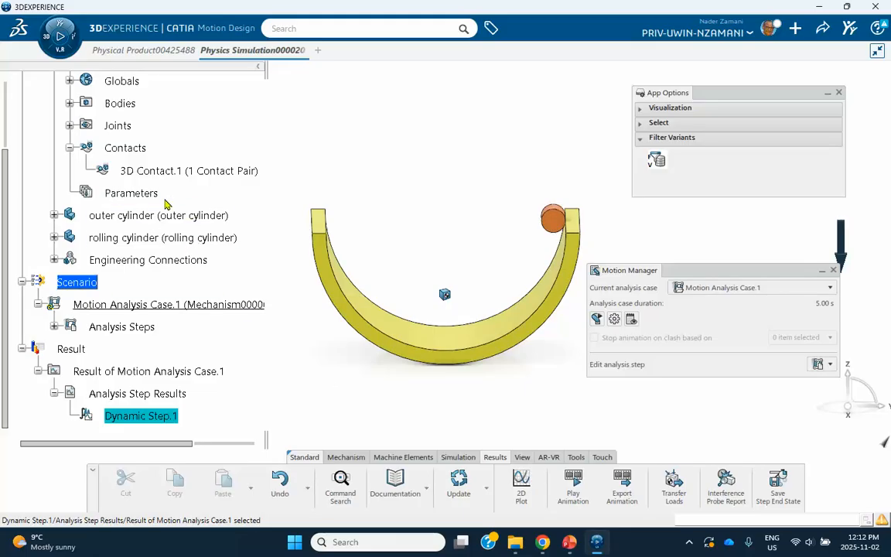
# Show the xy, yz and zx reference planes of the outer cylinder's 3D shape.
pyautogui.scroll(2, 170, 197)
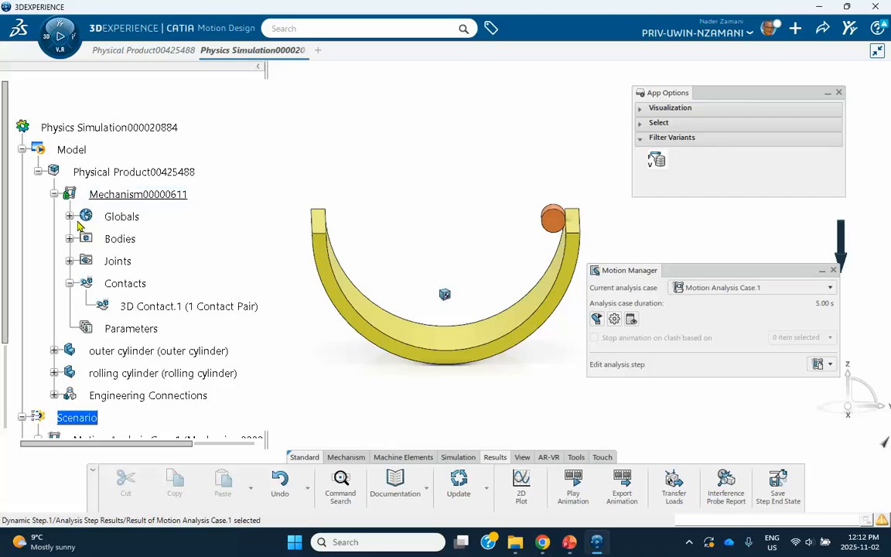
pyautogui.scroll(-1, 123, 244)
pyautogui.scroll(-1, 124, 245)
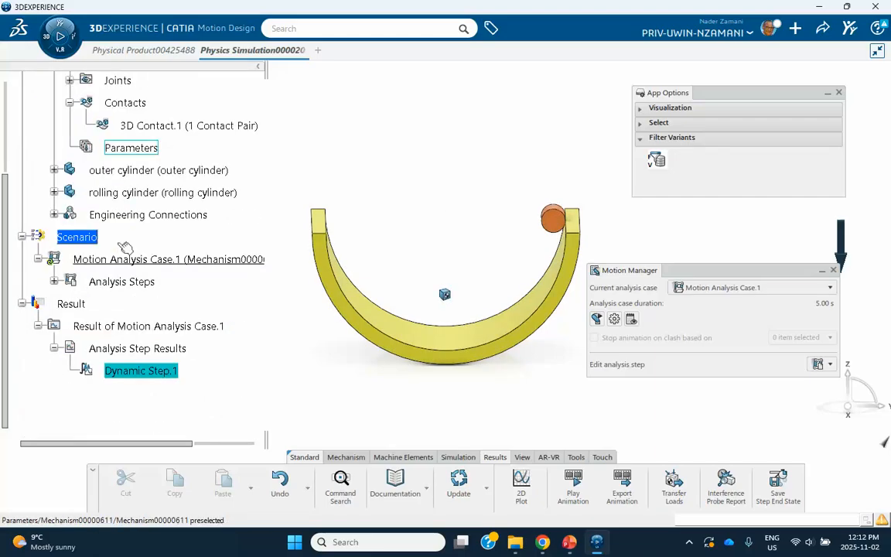
pyautogui.click(53, 171)
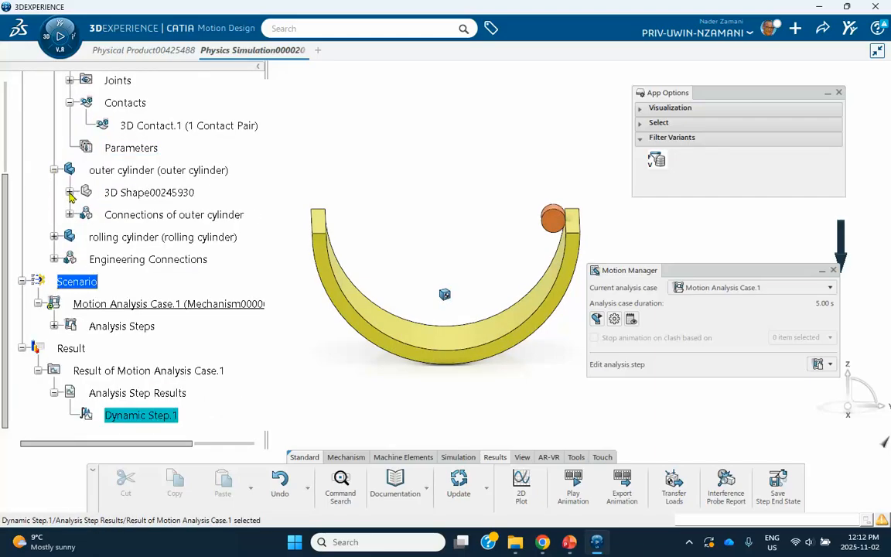
pyautogui.click(69, 192)
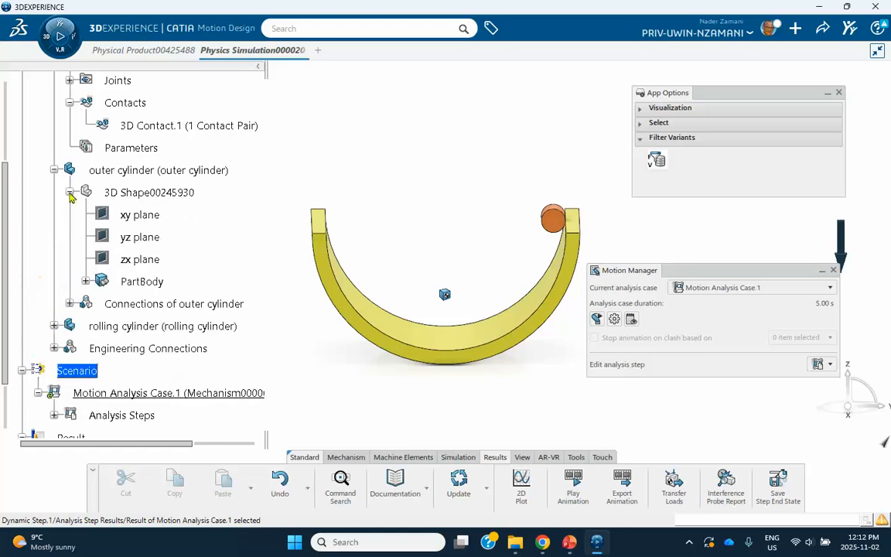
pyautogui.click(139, 214)
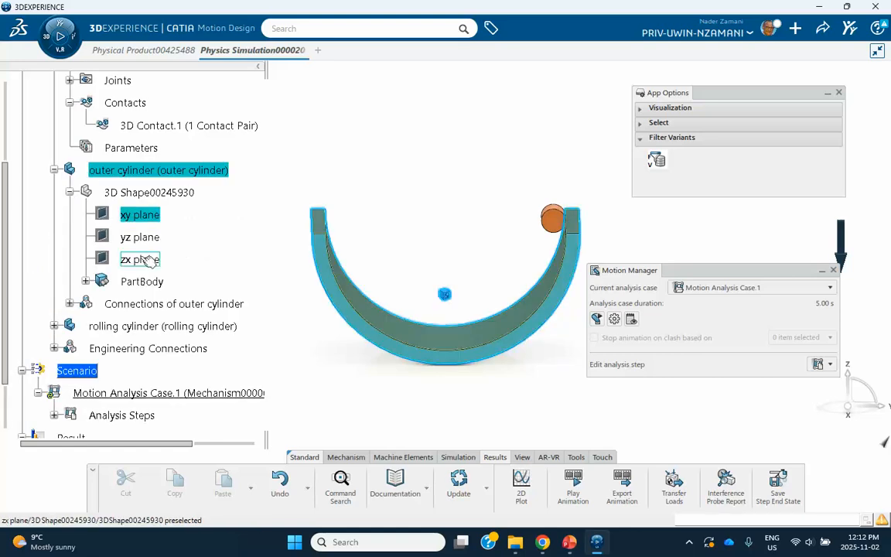
pyautogui.keyDown('shift'); pyautogui.click(143, 259); pyautogui.keyUp('shift')
pyautogui.rightClick(144, 260)
pyautogui.click(173, 304)
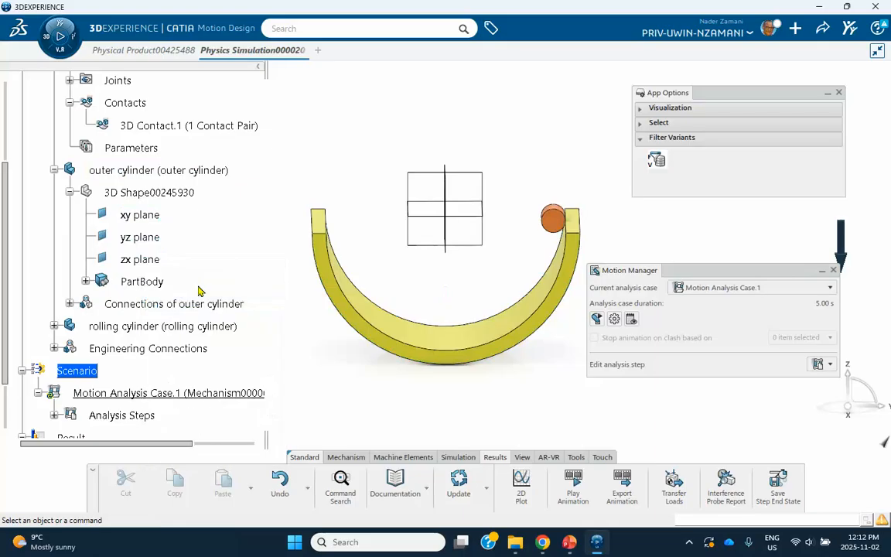
# Show the xy, yz and zx reference planes of the rolling cylinder's 3D shape.
pyautogui.click(54, 326)
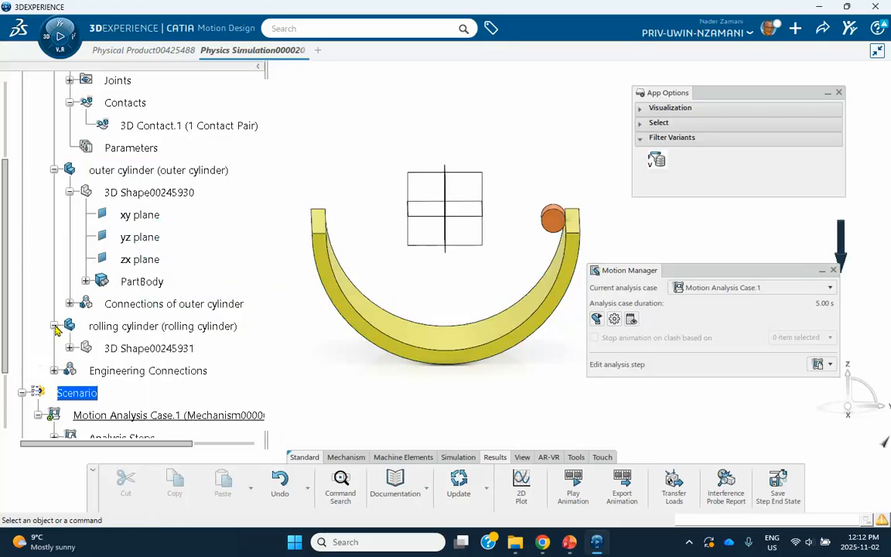
pyautogui.scroll(-2, 149, 313)
pyautogui.click(70, 258)
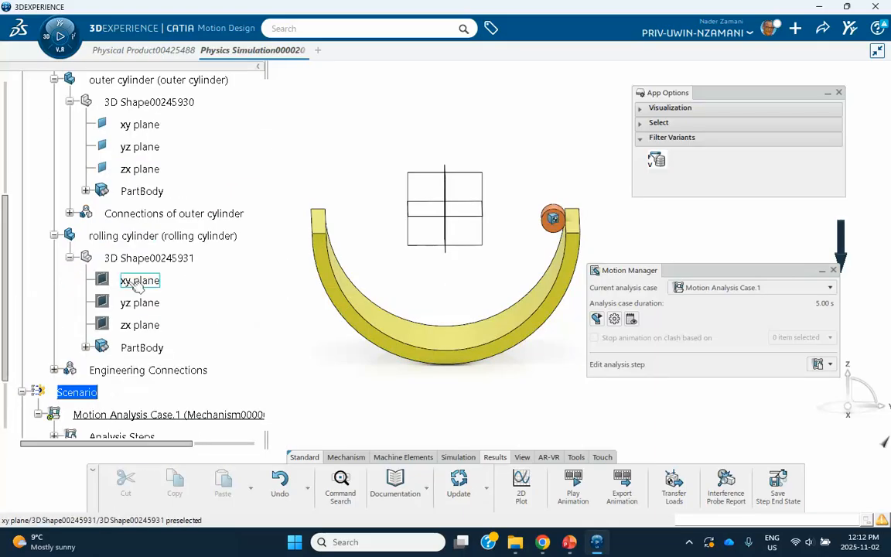
pyautogui.rightClick(144, 326)
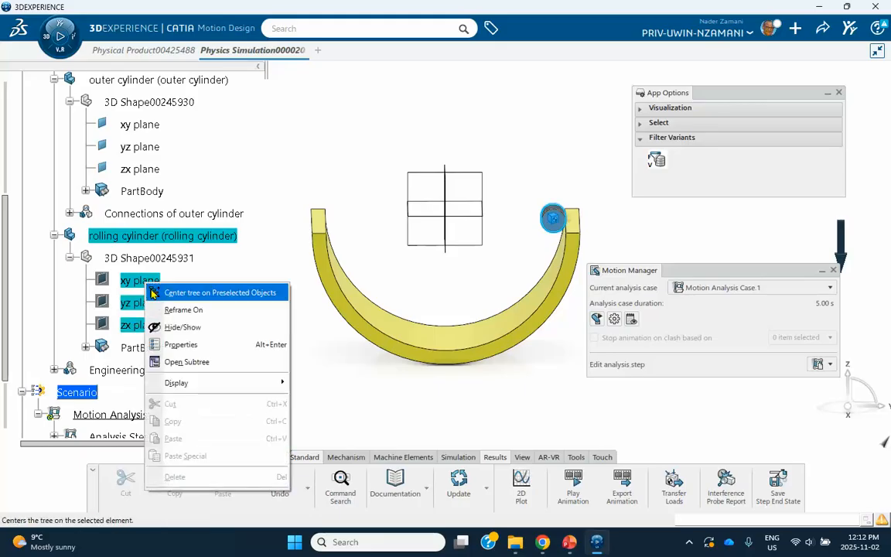
pyautogui.click(171, 326)
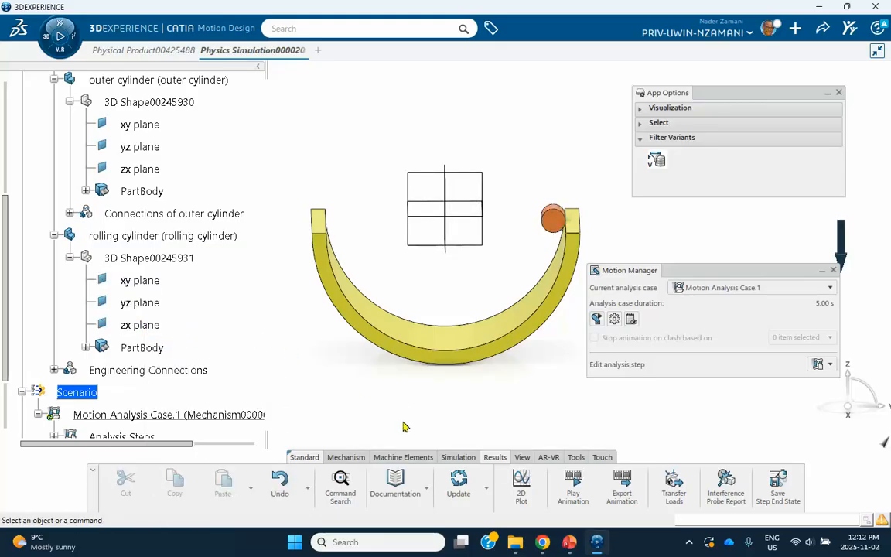
# Orient the assembly to the front view in parallel projection and open the Dynamic Step.1 result animation.
pyautogui.click(522, 457)
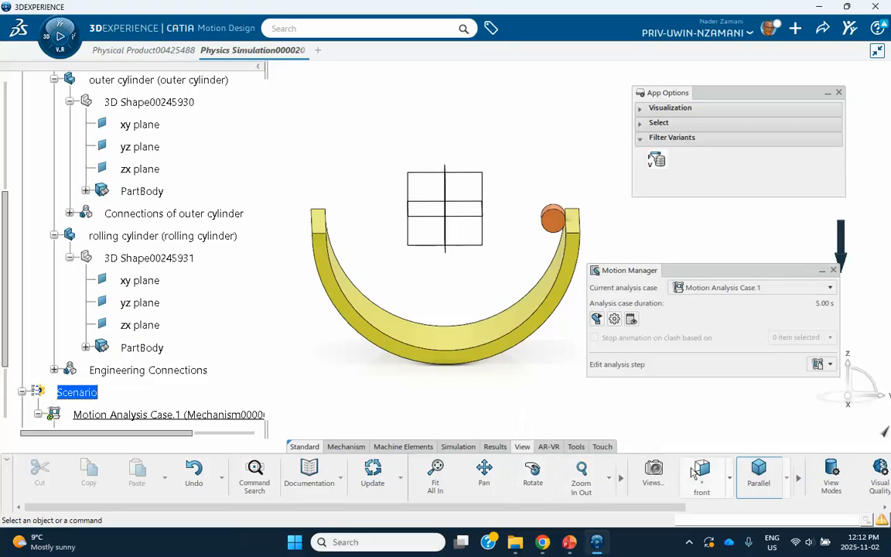
pyautogui.click(758, 469)
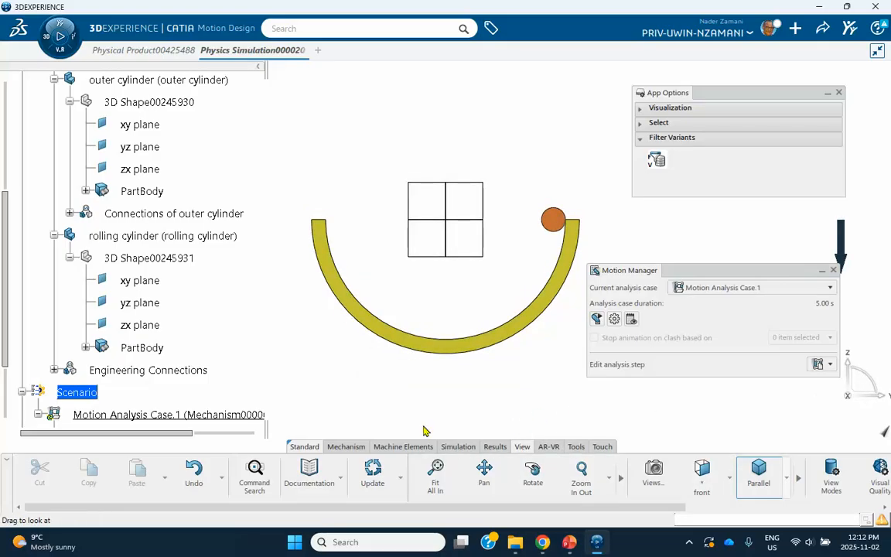
pyautogui.scroll(-5, 162, 319)
pyautogui.click(132, 301)
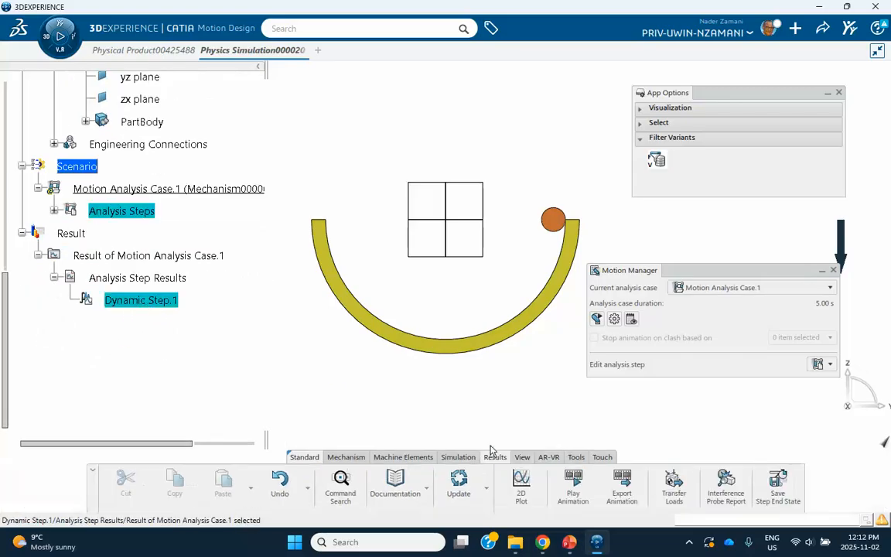
pyautogui.click(573, 484)
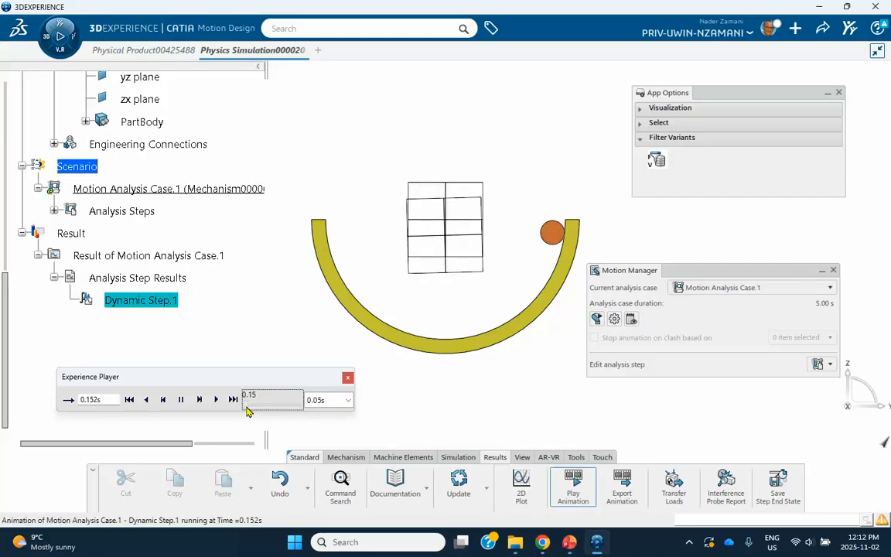
# Scrub the animation through its first instants, back to 0 s and forward to about 0.25 s, watching the rolling cylinder's planes.
pyautogui.moveTo(247, 406); pyautogui.dragTo(245, 406)
pyautogui.moveTo(246, 406); pyautogui.dragTo(245, 406)
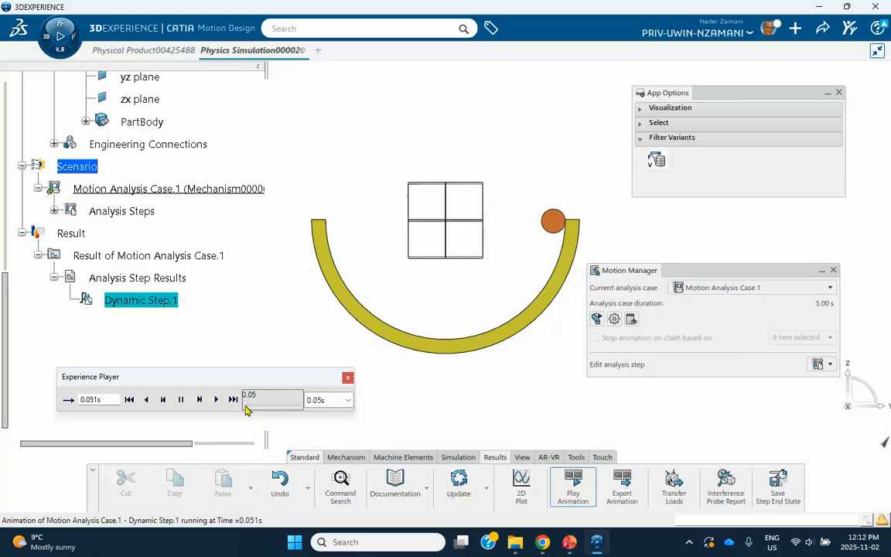
pyautogui.moveTo(246, 406); pyautogui.dragTo(245, 410)
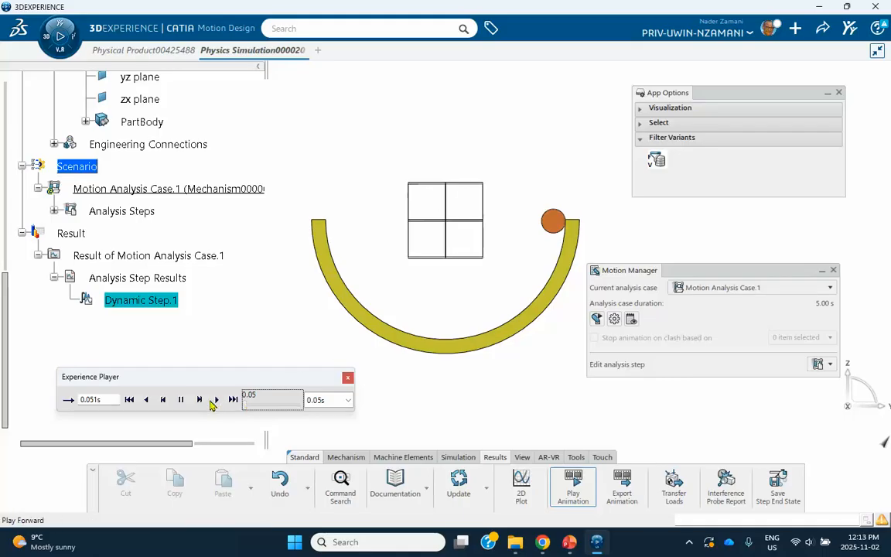
pyautogui.moveTo(247, 405); pyautogui.dragTo(241, 405)
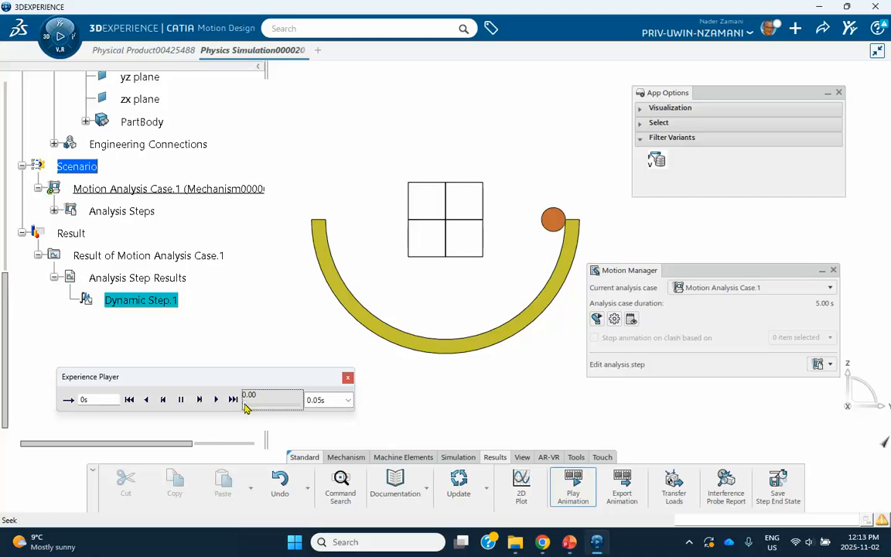
pyautogui.moveTo(244, 408); pyautogui.dragTo(249, 408)
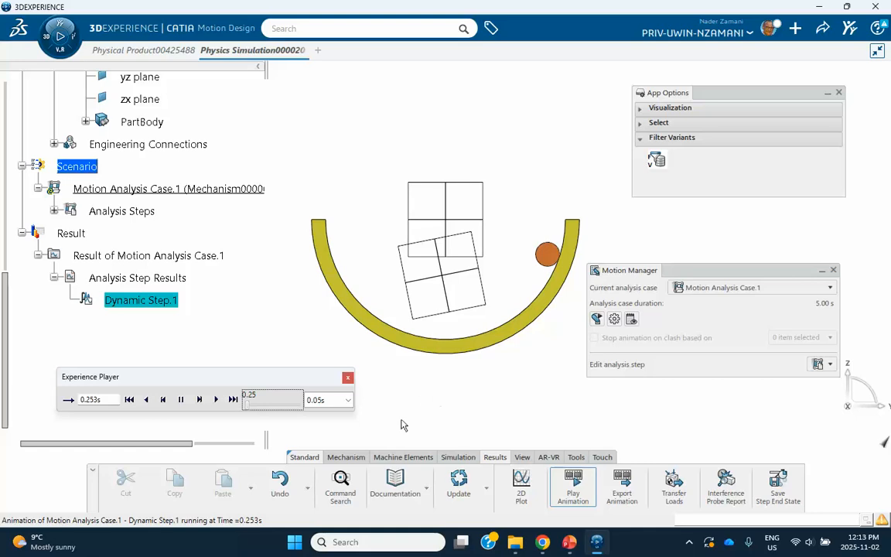
pyautogui.click(688, 543)
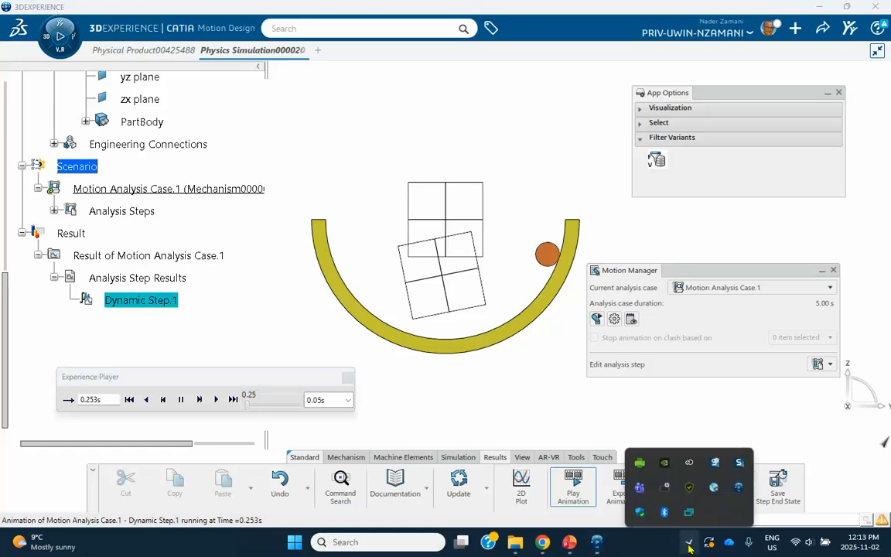